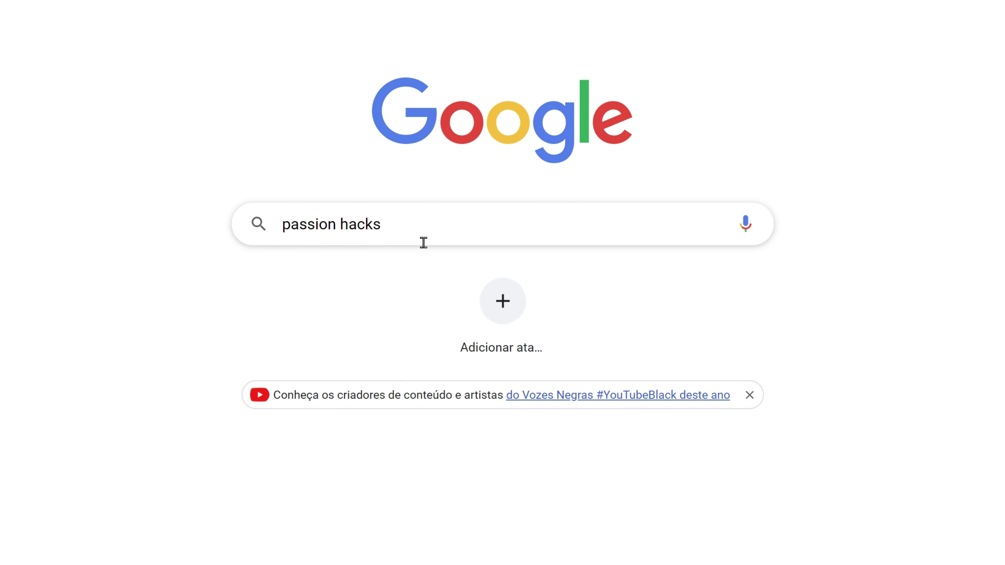
Search Google for 'passion hacks' and open the 'PassionHacks: Creating Something Useful' result
left_click_drag(283, 224, 380, 227)
left_click(398, 228)
key("Return")
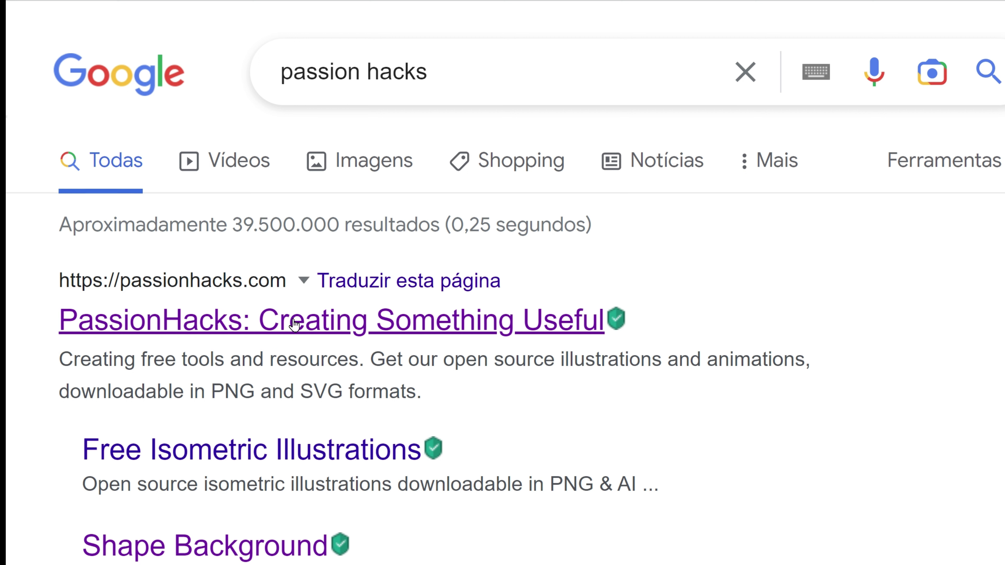
left_click(294, 325)
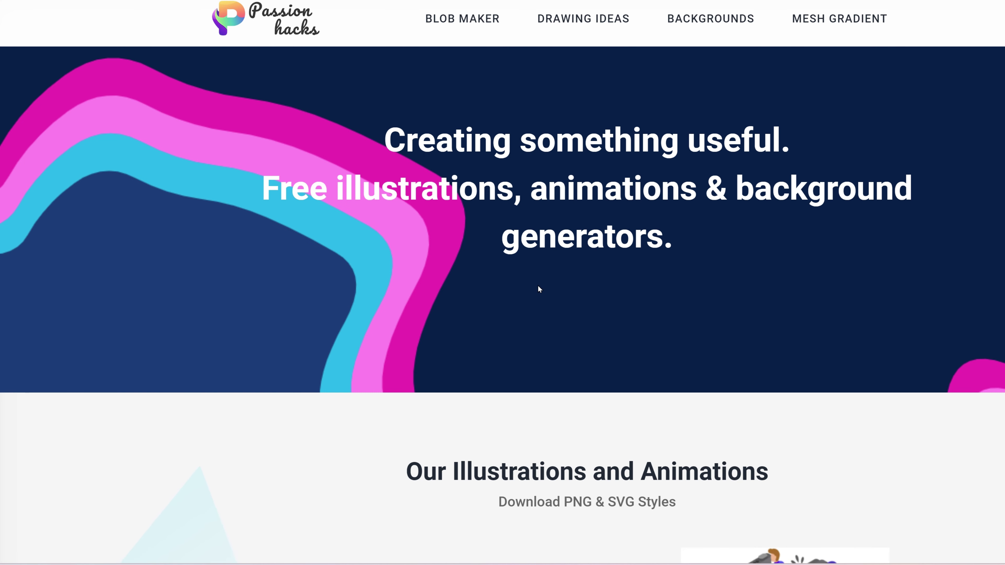
Translate the PassionHacks homepage into Portuguese, browse its sections, then return via the logo
right_click(552, 304)
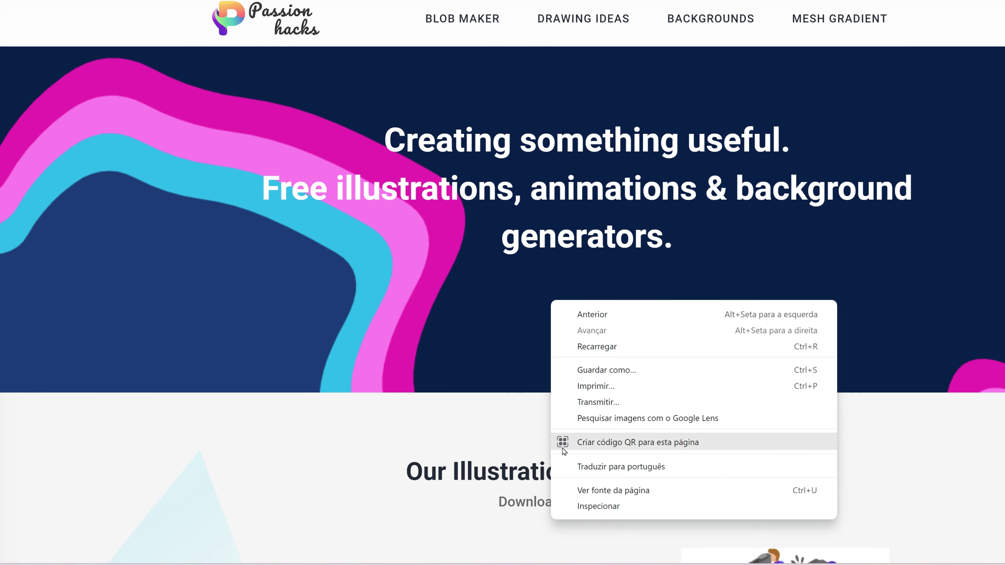
left_click(619, 463)
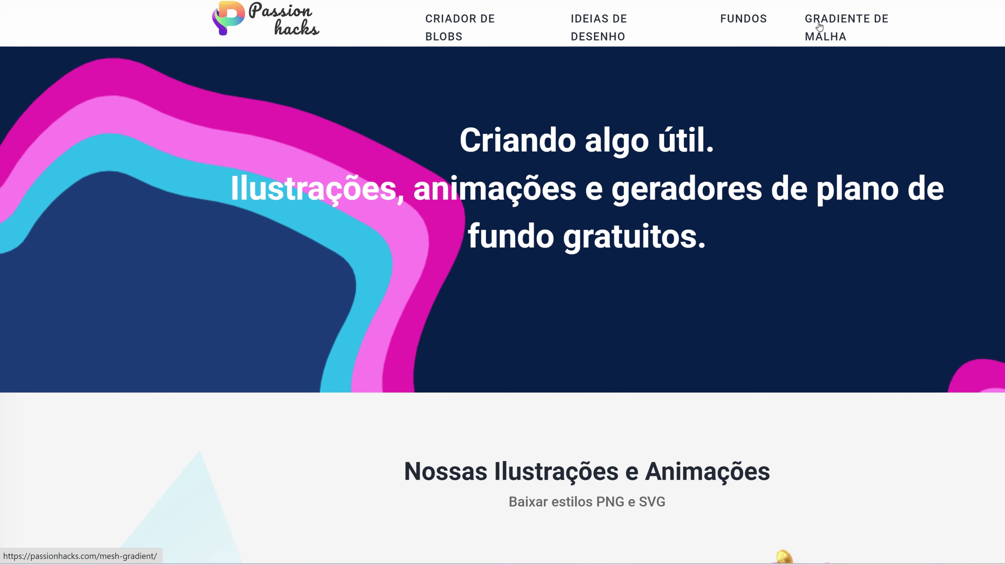
scroll(592, 309, "down", 5)
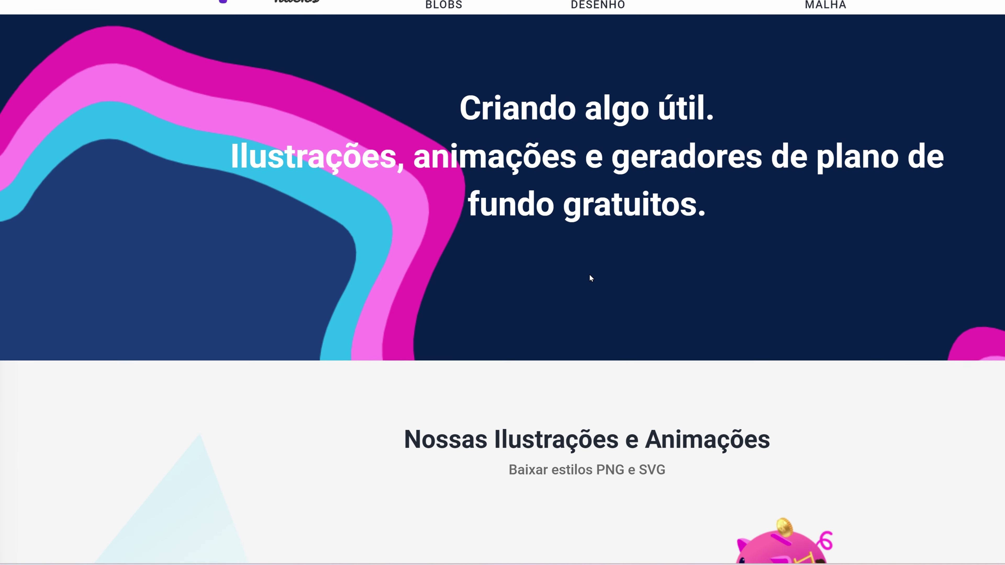
scroll(574, 297, "down", 5)
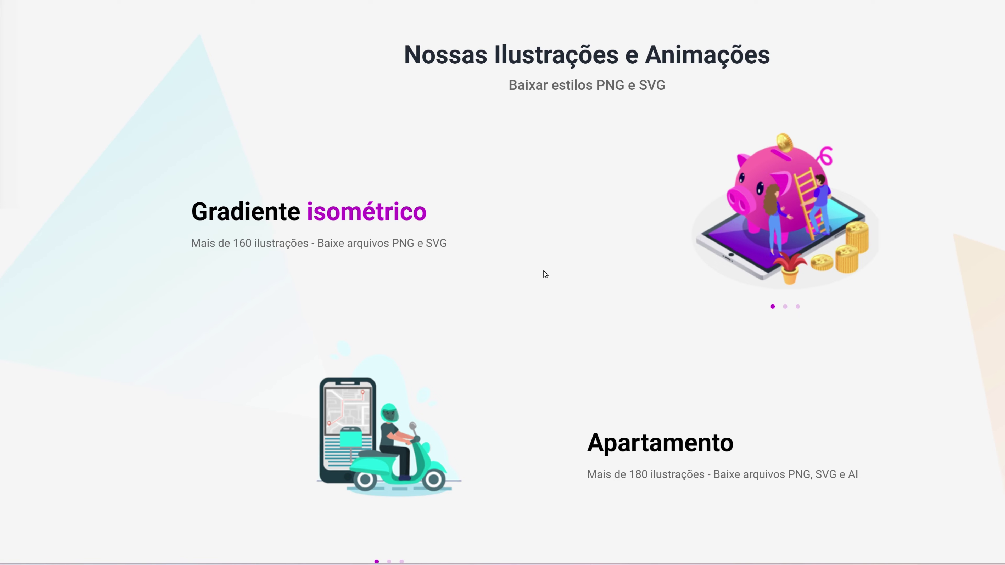
scroll(562, 292, "down", 5)
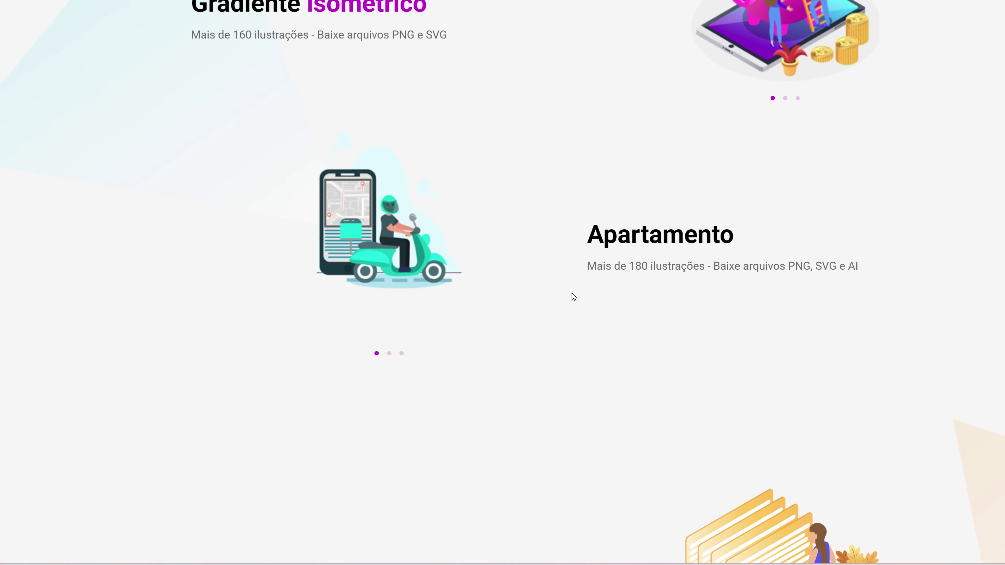
scroll(543, 297, "down", 5)
scroll(569, 217, "down", 5)
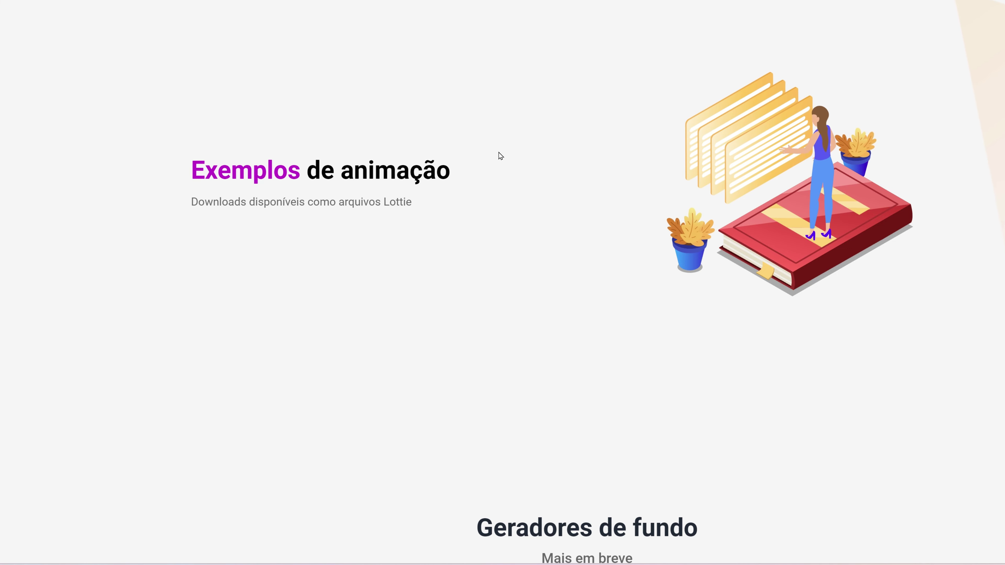
scroll(464, 299, "down", 10)
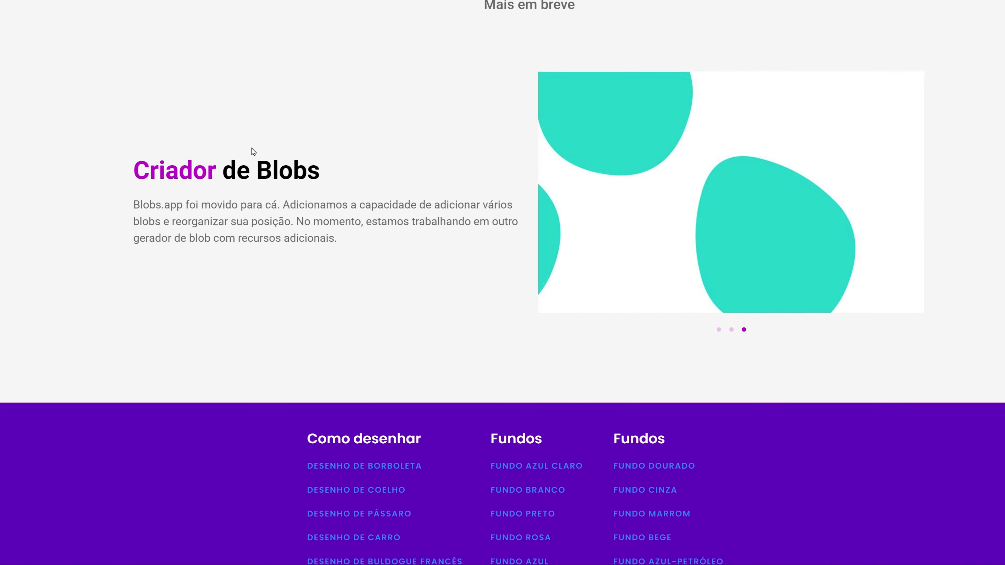
scroll(431, 156, "down", 2)
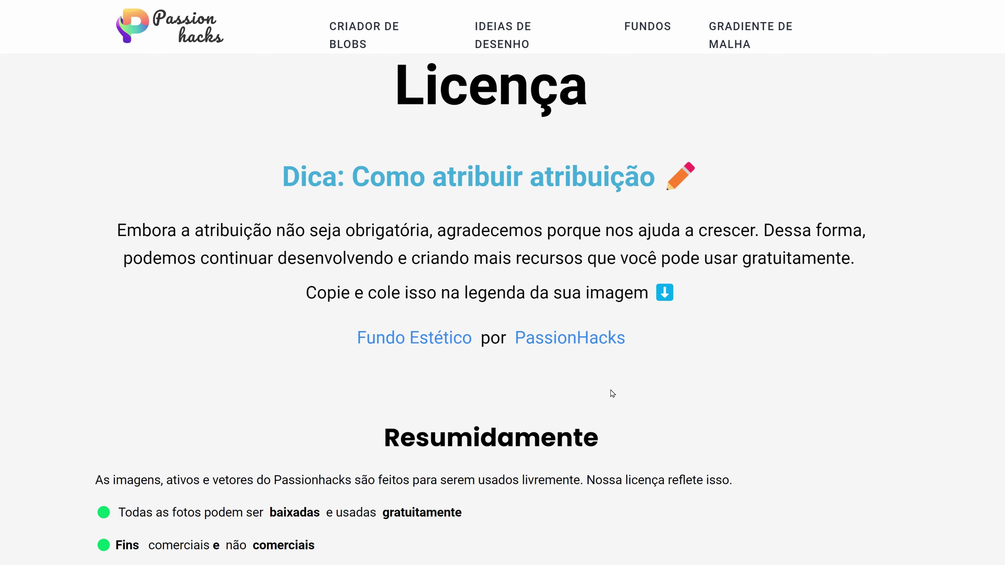
left_click(190, 24)
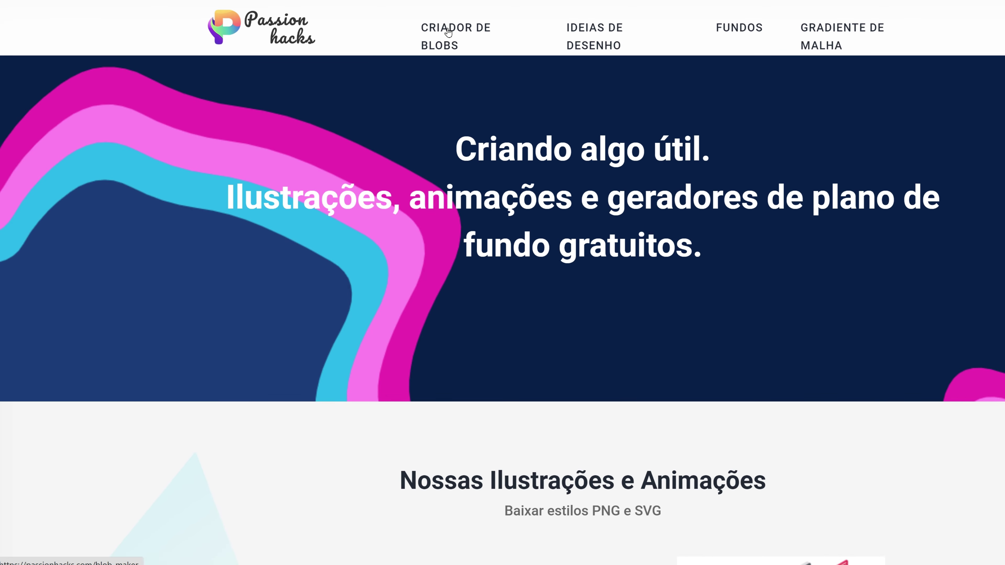
Open the Criador de Blobs page and choose the Ondas empilhadas generator
left_click(447, 31)
scroll(701, 205, "down", 5)
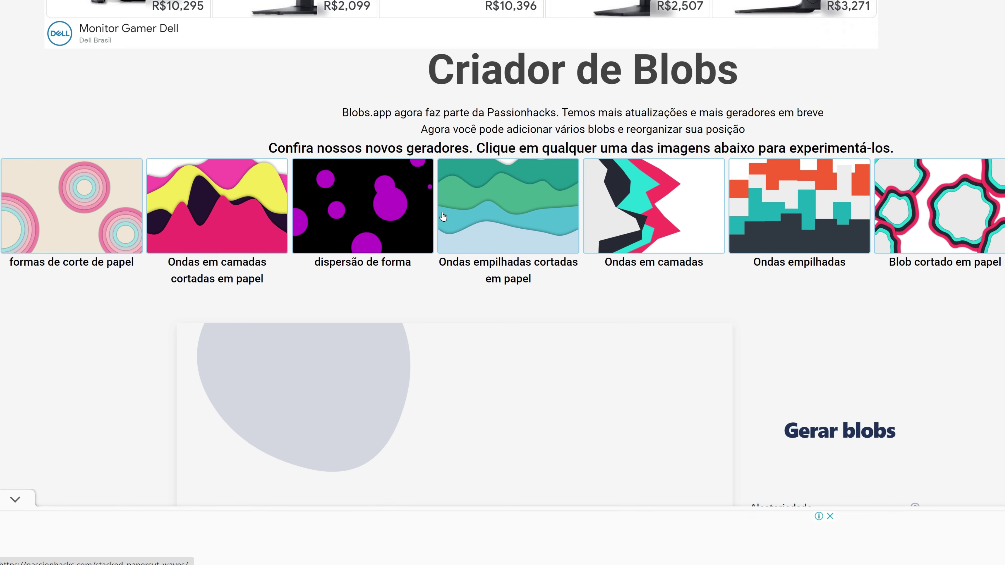
scroll(221, 162, "up", 2)
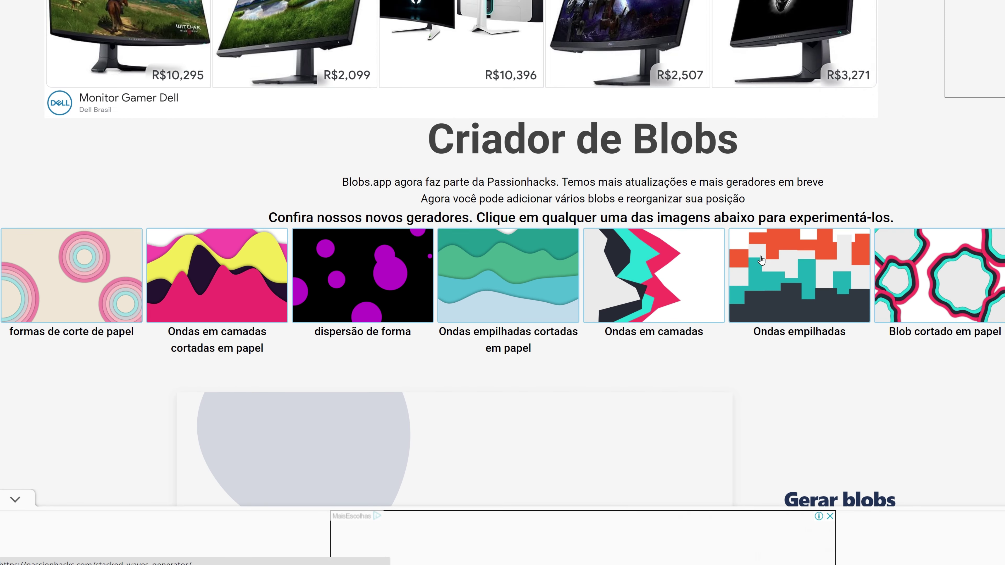
left_click(816, 264)
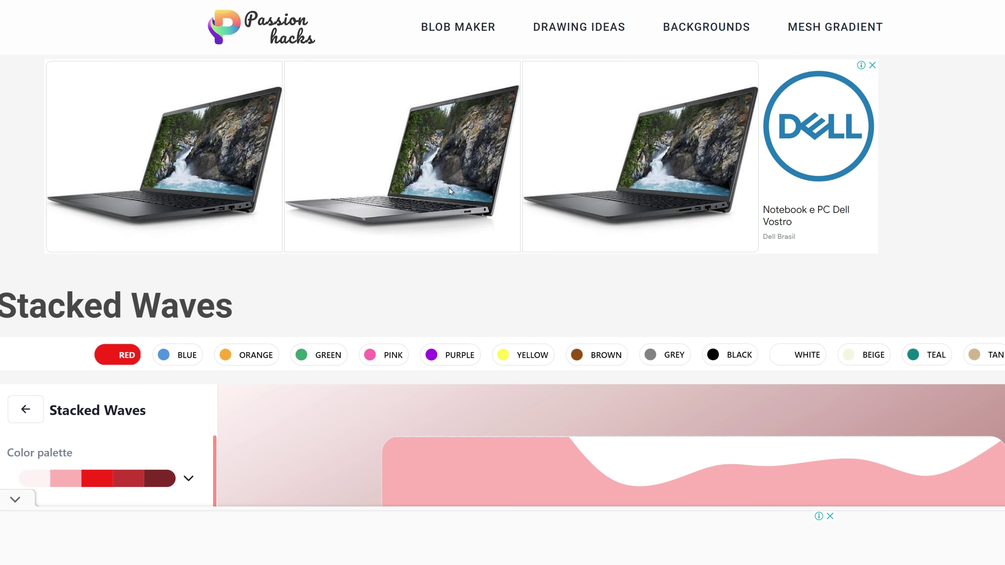
scroll(467, 214, "down", 2)
scroll(467, 214, "down", 2)
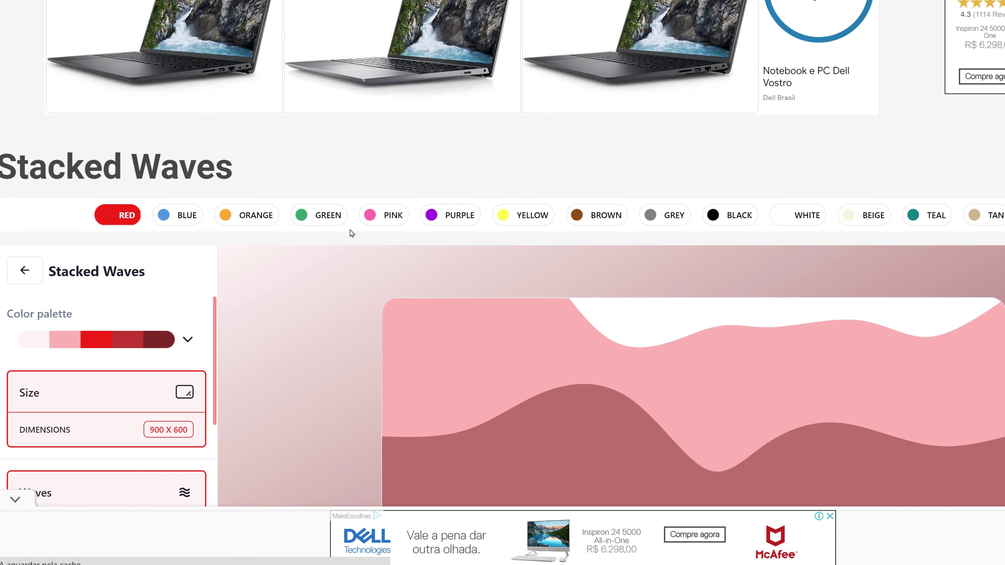
scroll(350, 229, "down", 2)
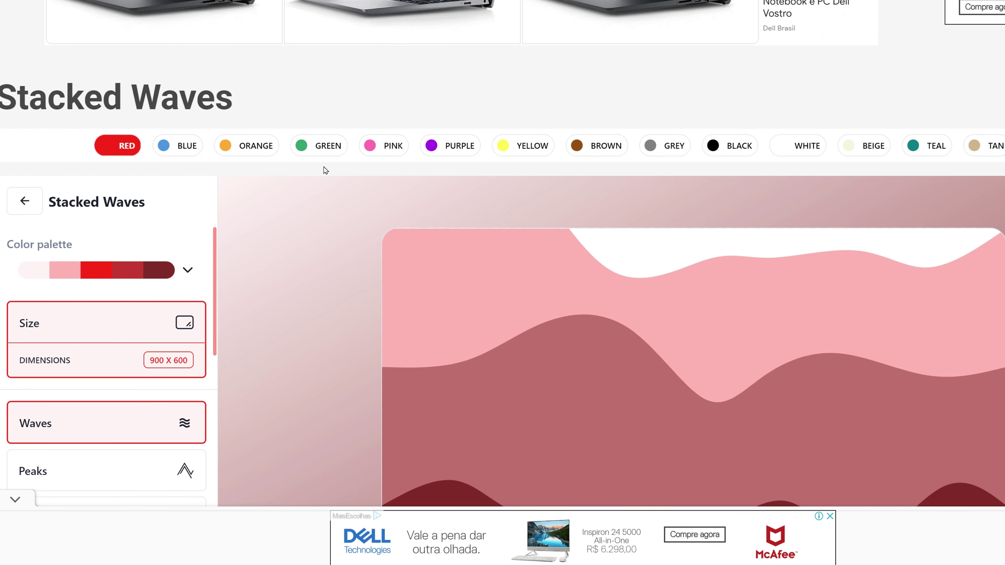
Switch the blob colours to pink, then to purple on the 900 x 600 canvas
left_click(373, 148)
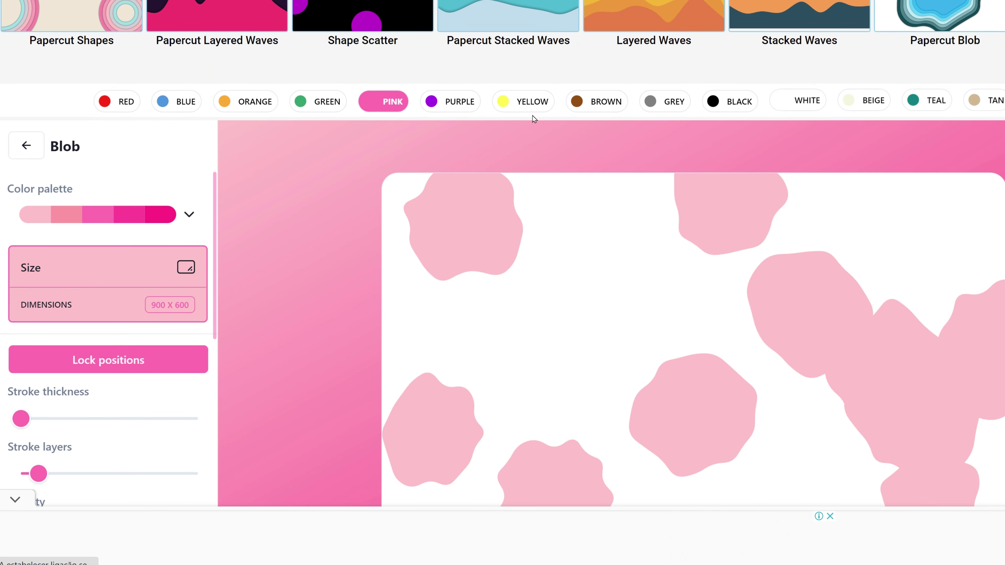
left_click(451, 105)
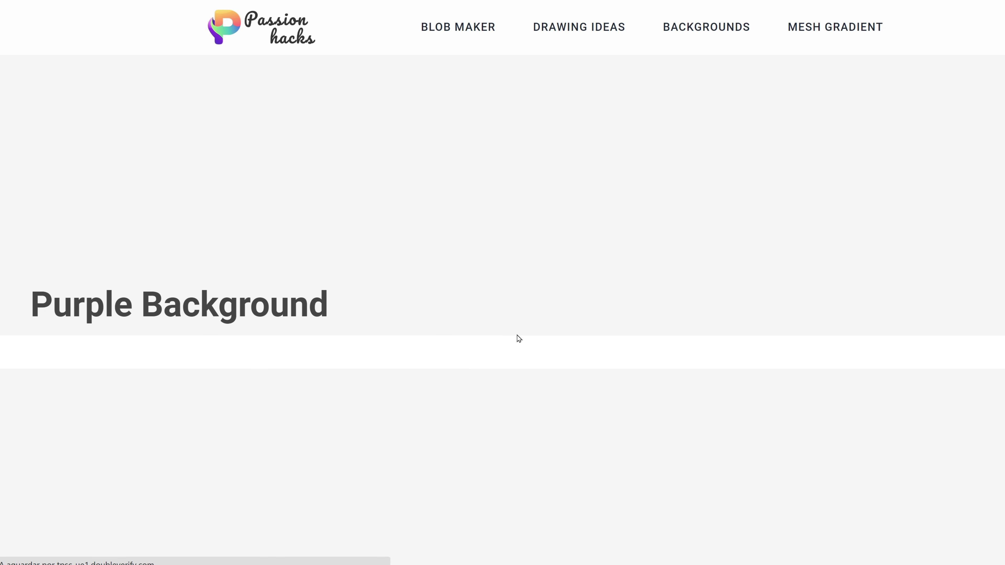
scroll(523, 335, "down", 5)
scroll(657, 336, "down", 3)
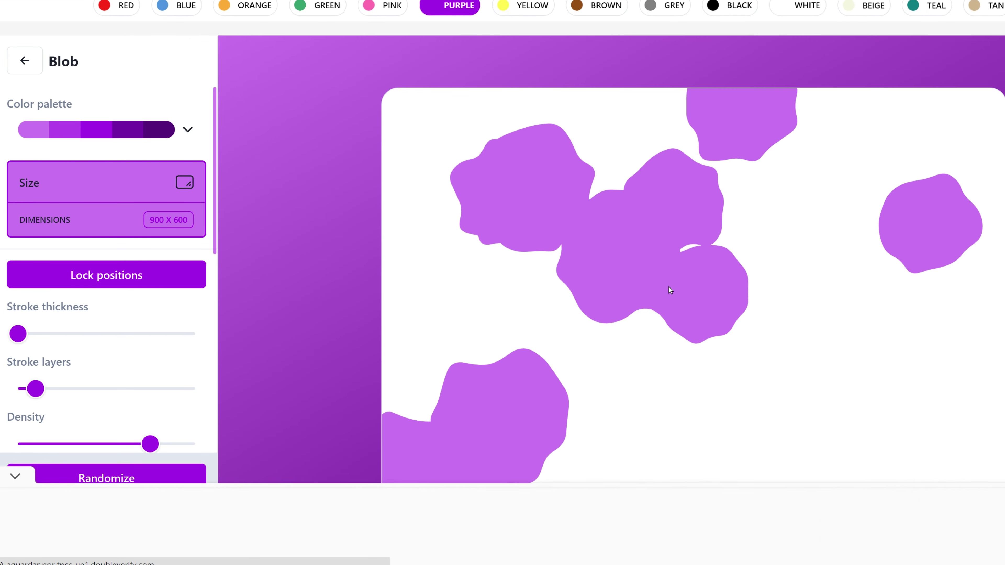
scroll(667, 284, "down", 3)
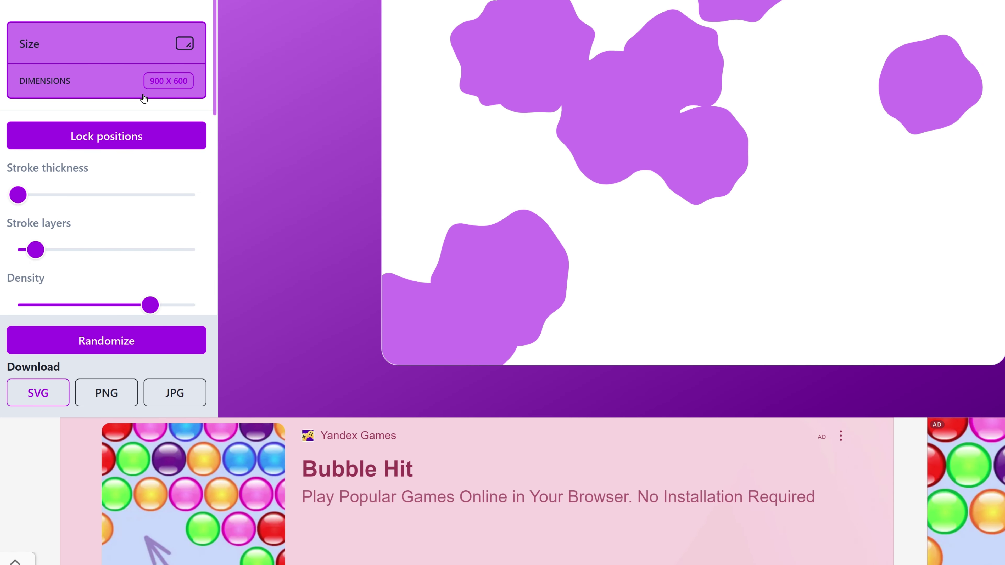
scroll(284, 150, "up", 5)
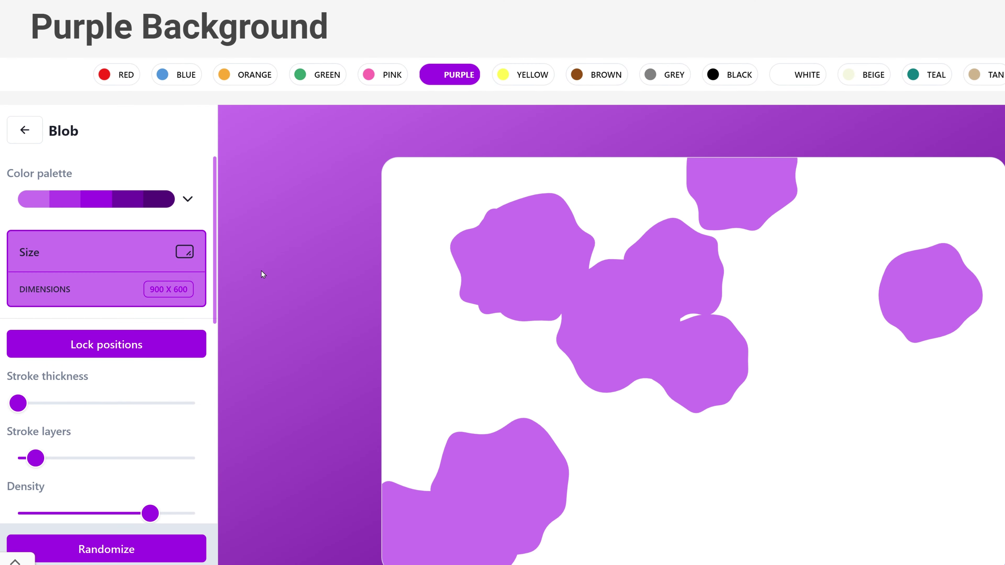
Try the 3:4 portrait 675 x 900 preset, then choose the 16:9 960 x 540 preset
left_click(181, 294)
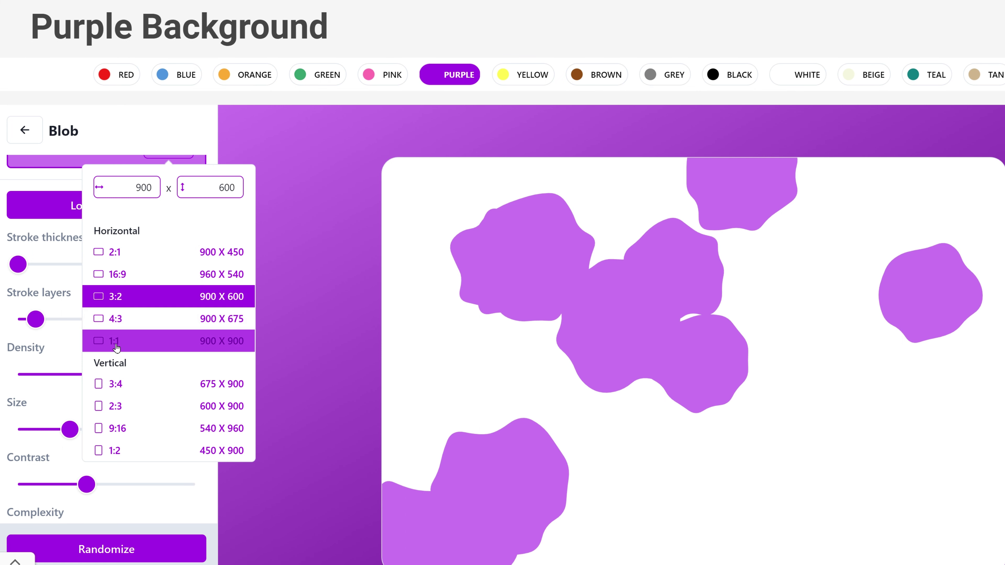
left_click(95, 391)
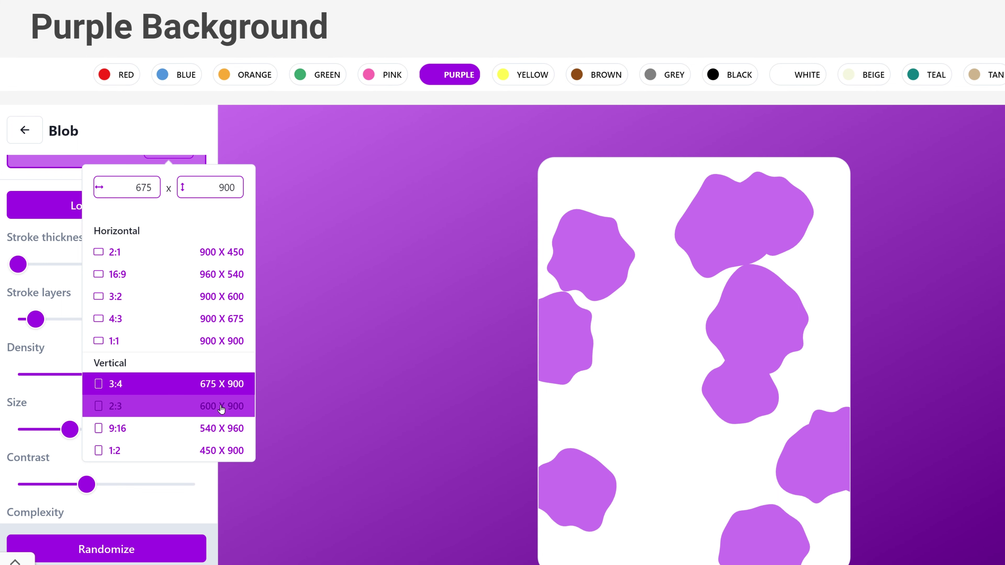
scroll(398, 326, "down", 3)
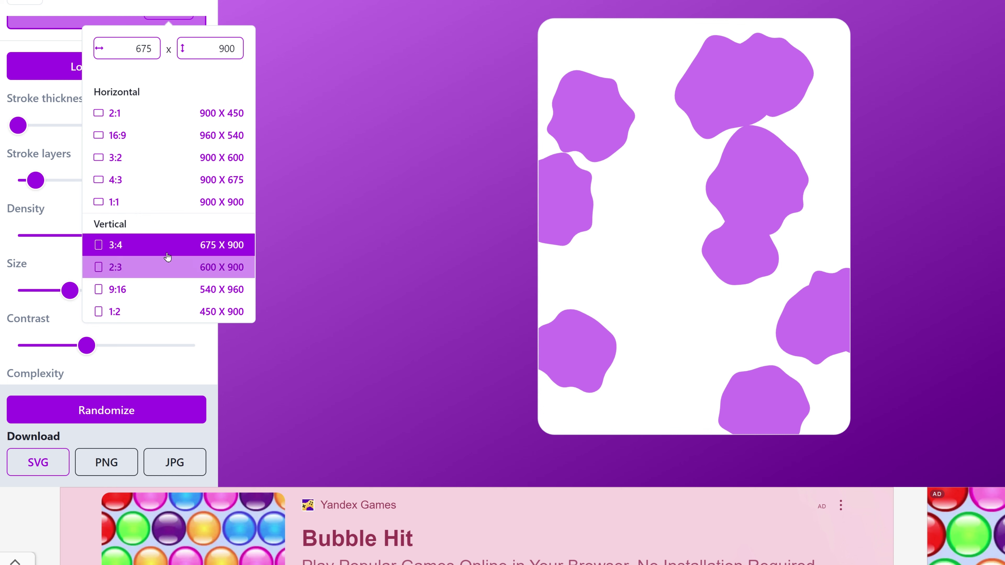
scroll(104, 281, "up", 2)
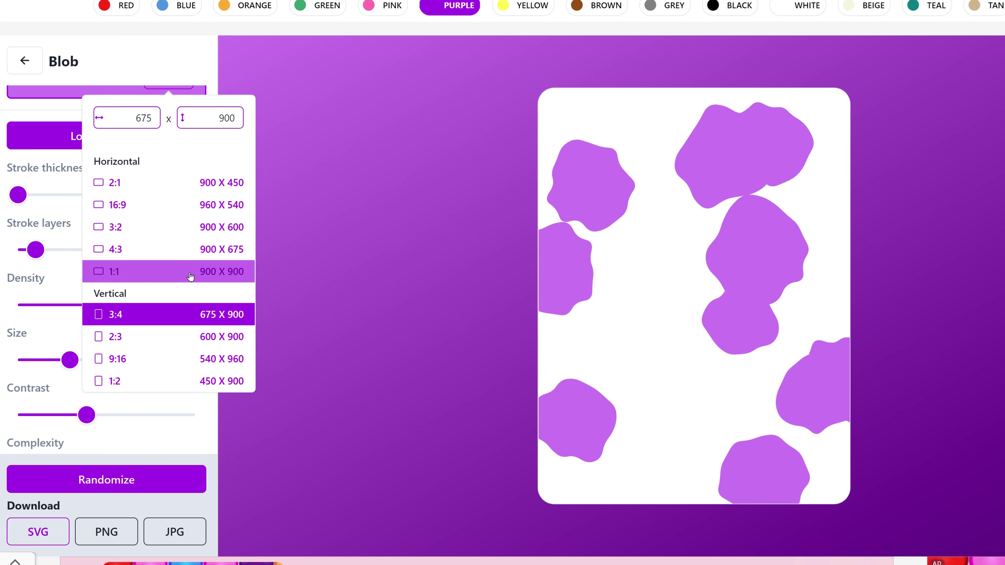
scroll(237, 285, "up", 5)
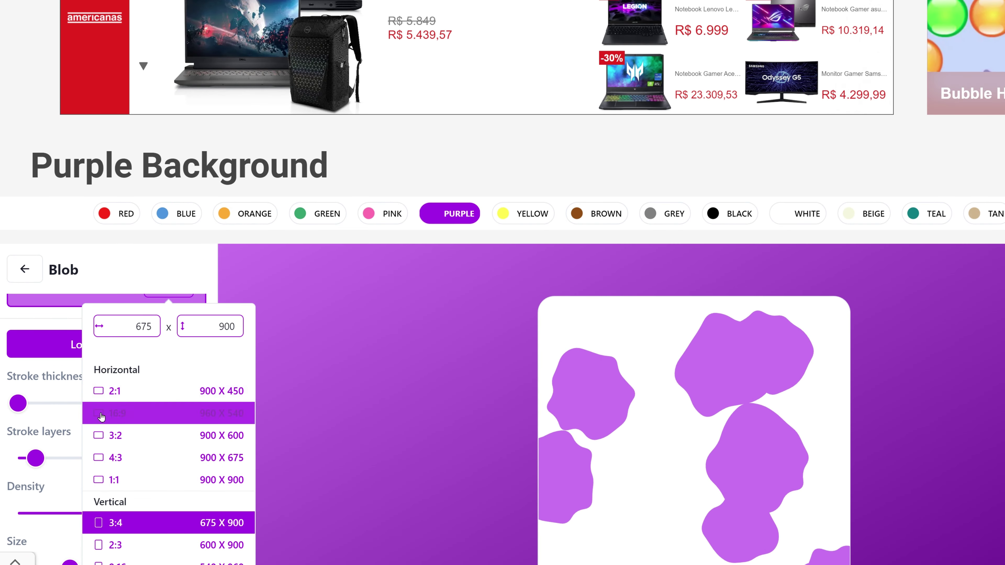
left_click(99, 414)
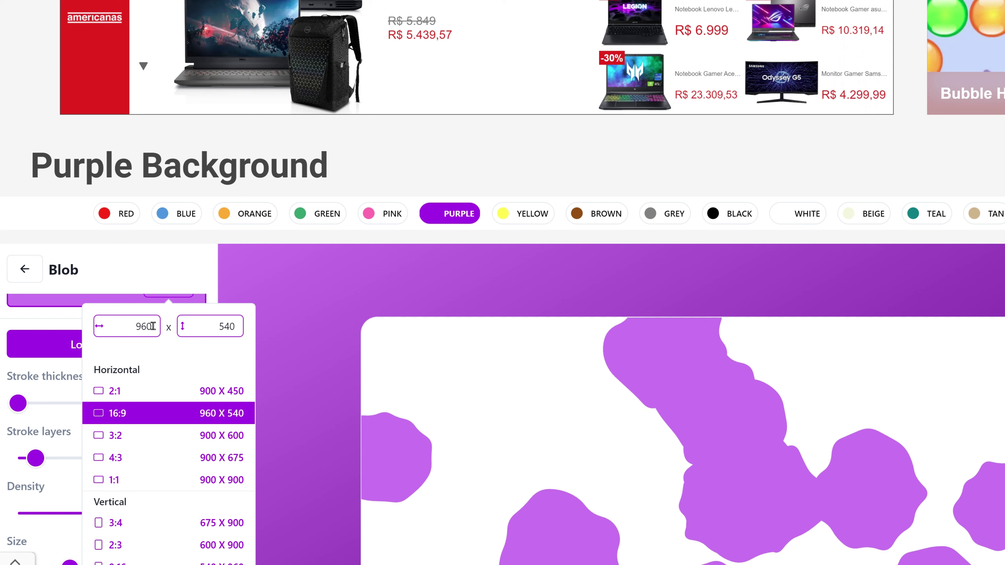
Change the canvas width to 1280 and the height from 540 to 720
left_click_drag(153, 326, 124, 318)
type("2")
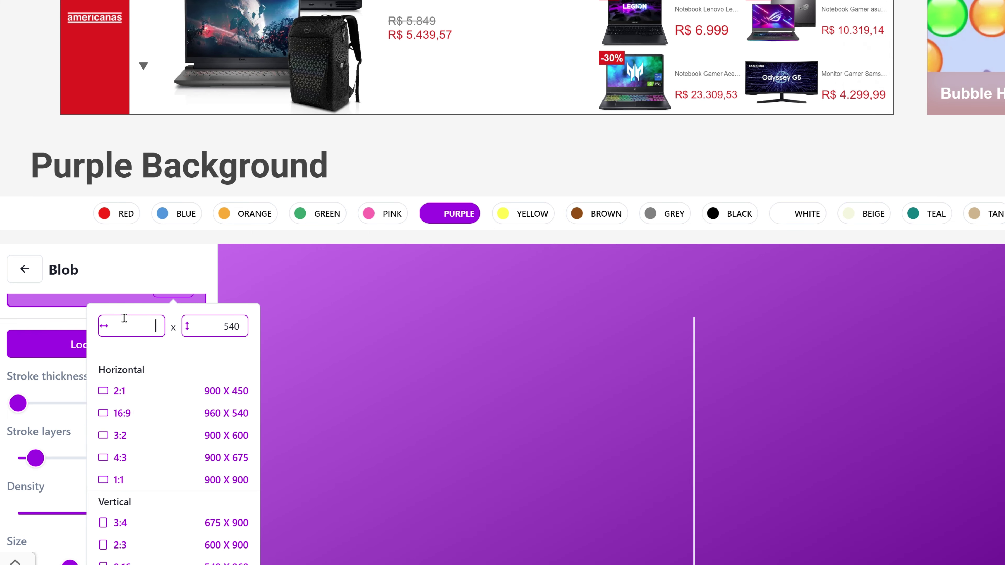
type("8")
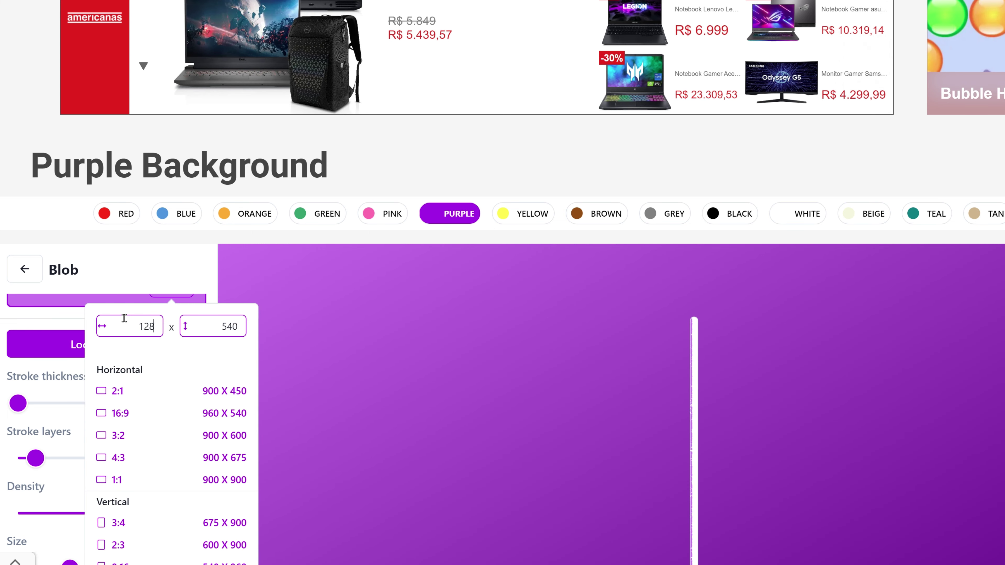
type("0")
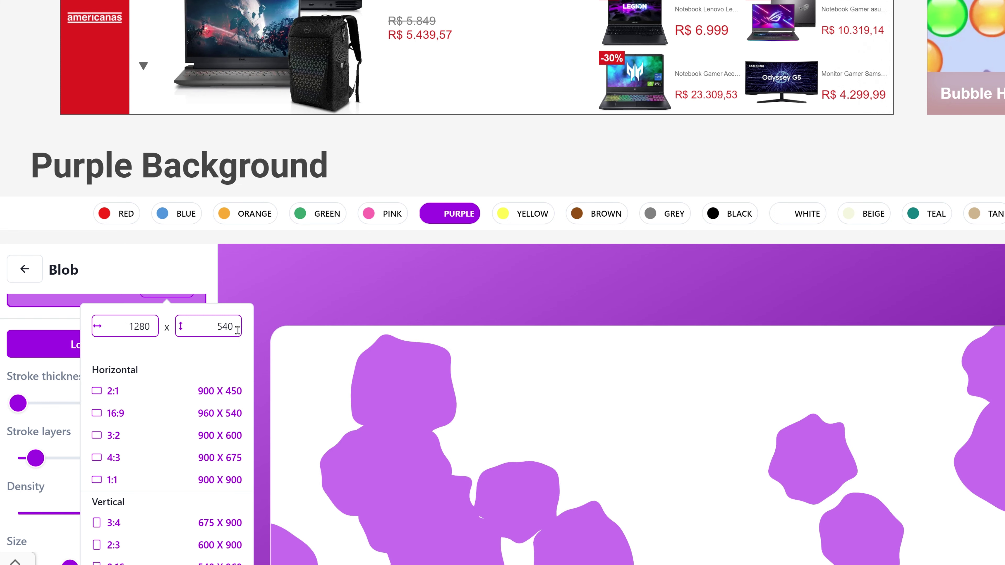
left_click_drag(237, 330, 213, 327)
type("7")
type("2")
type("0")
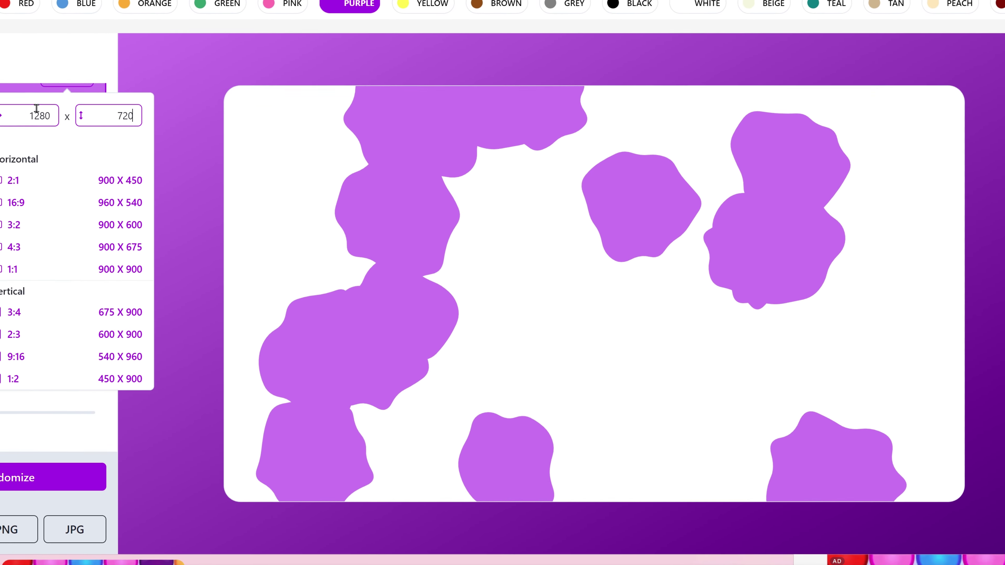
Close the size presets and translate the generator page into Portuguese
left_click(275, 120)
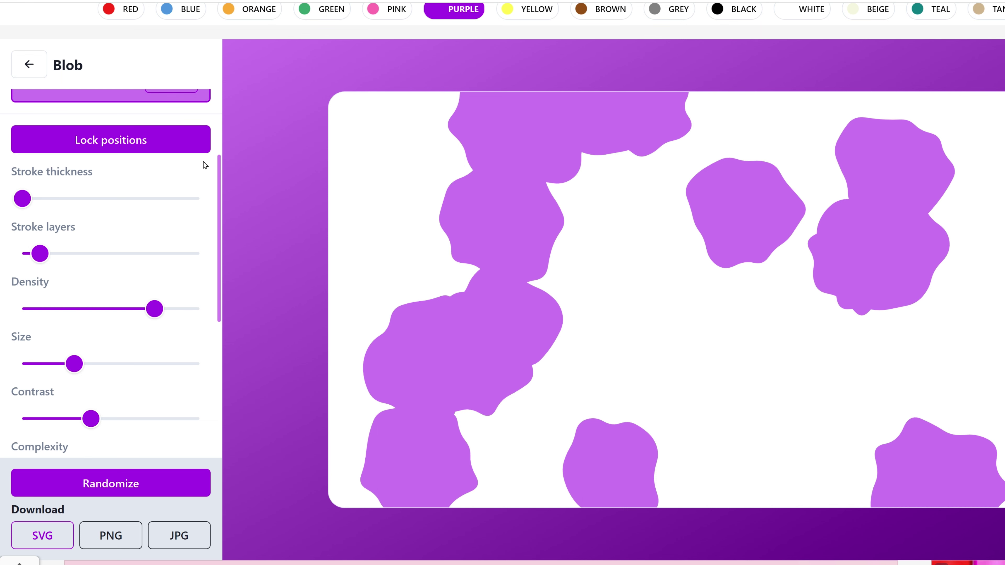
scroll(331, 243, "down", 2)
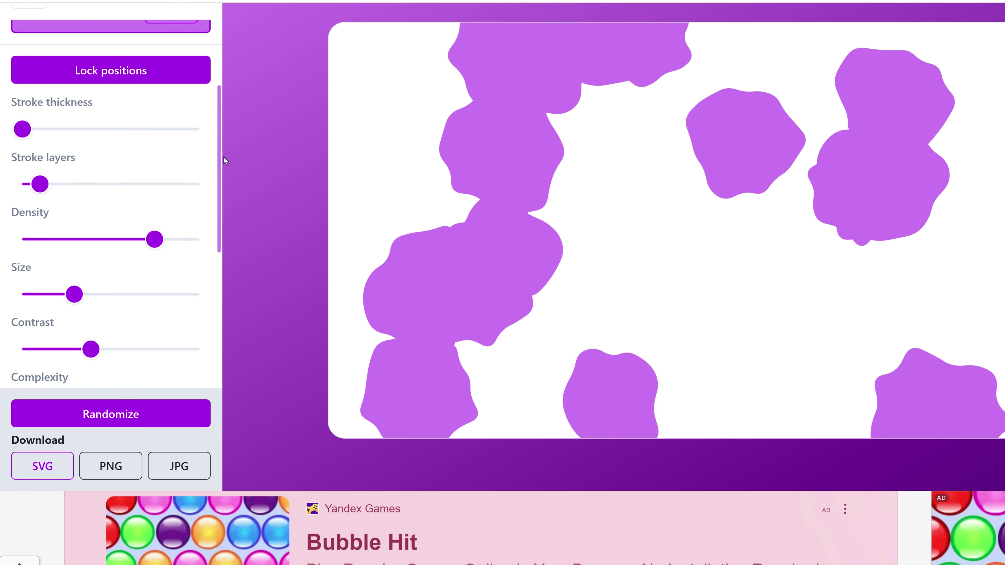
right_click(263, 151)
left_click(362, 323)
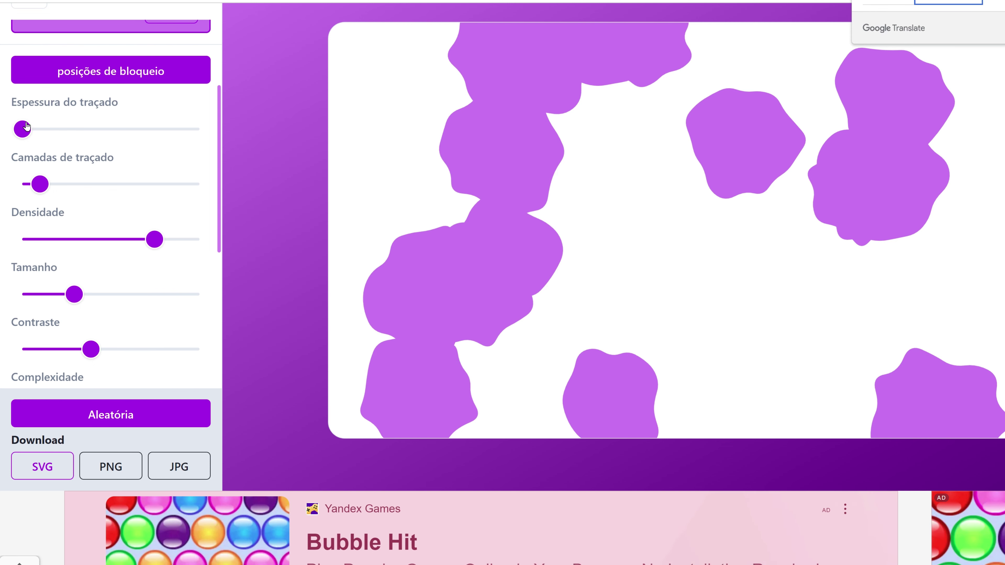
Set stroke thickness to 10 and add a second dark purple stroke layer to the blobs
mouse_move(24, 129)
left_mouse_down()
mouse_move(131, 129)
mouse_move(86, 129)
left_mouse_up()
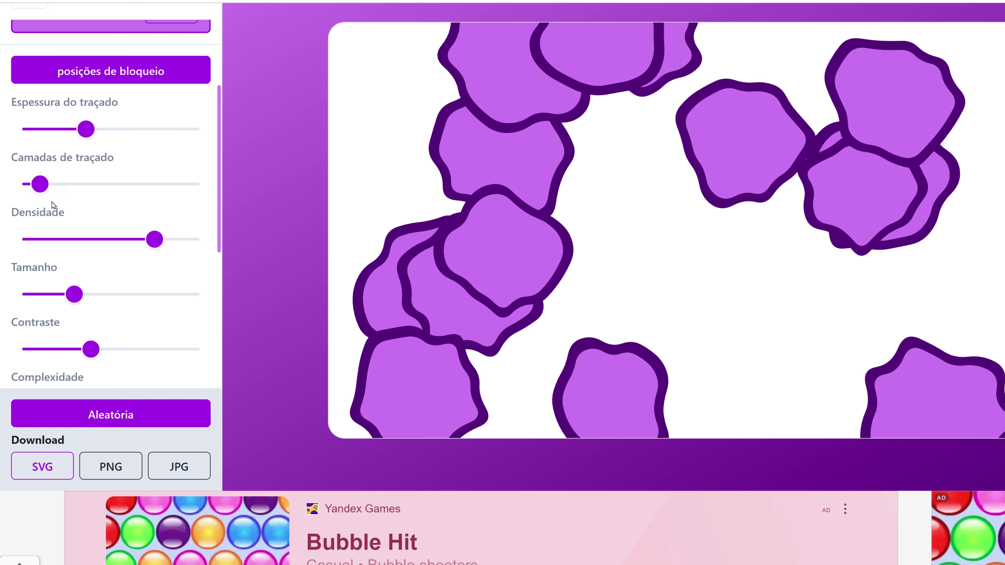
mouse_move(47, 185)
left_mouse_down()
mouse_move(83, 183)
mouse_move(57, 184)
left_mouse_up()
scroll(131, 329, "down", 1)
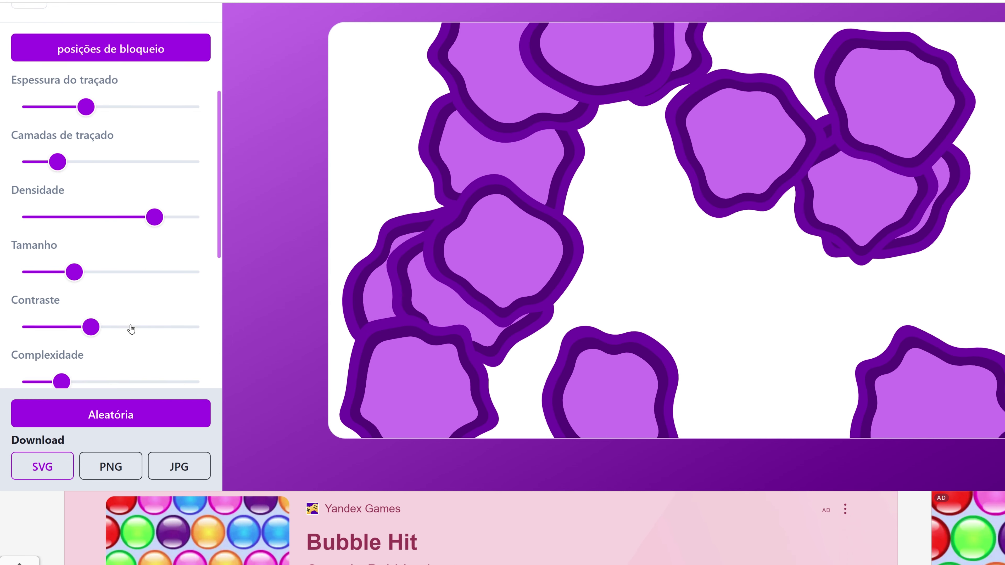
scroll(131, 329, "down", 3)
scroll(106, 223, "down", 4)
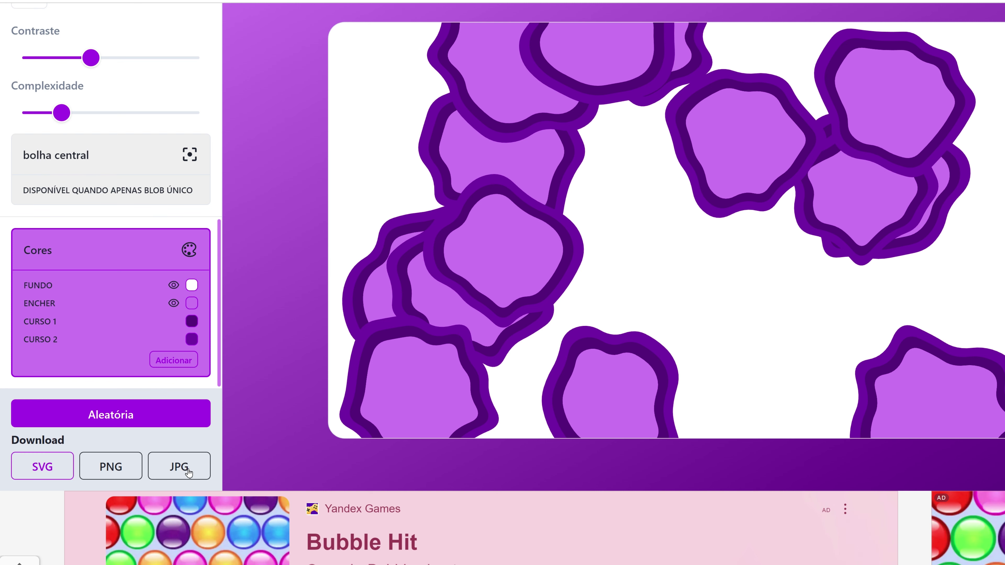
Go to IDEIAS DE DESENHO, browse the drawing cards and open the Desenho T-Rex guide
scroll(257, 305, "up", 10)
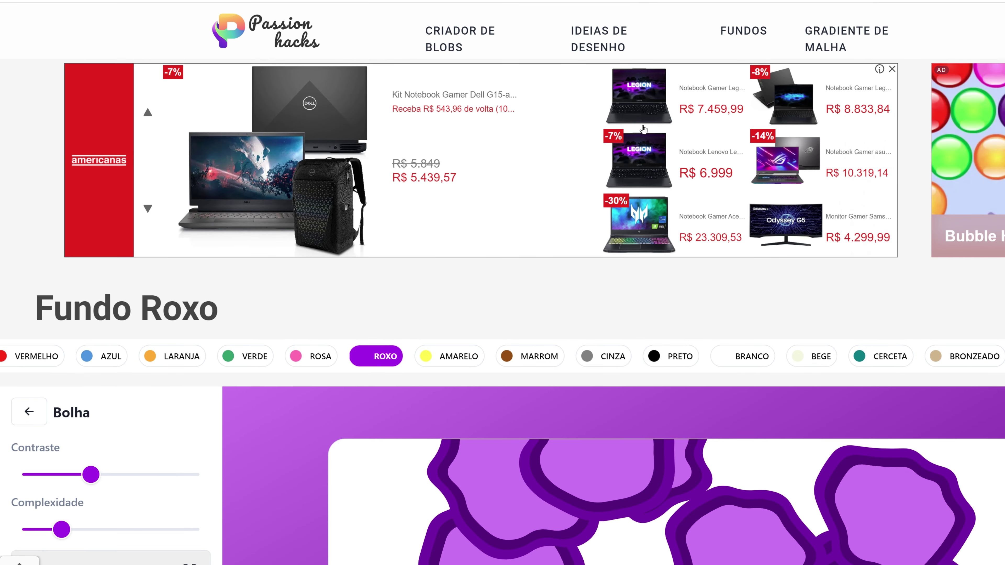
left_click(608, 45)
scroll(529, 170, "down", 7)
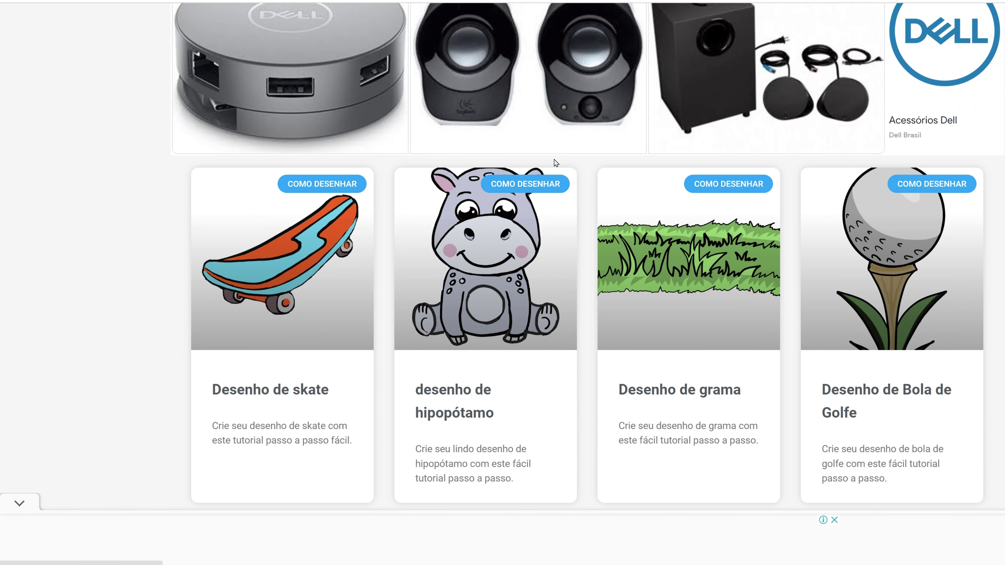
scroll(534, 198, "down", 3)
scroll(475, 257, "down", 2)
scroll(514, 257, "down", 5)
scroll(510, 278, "down", 2)
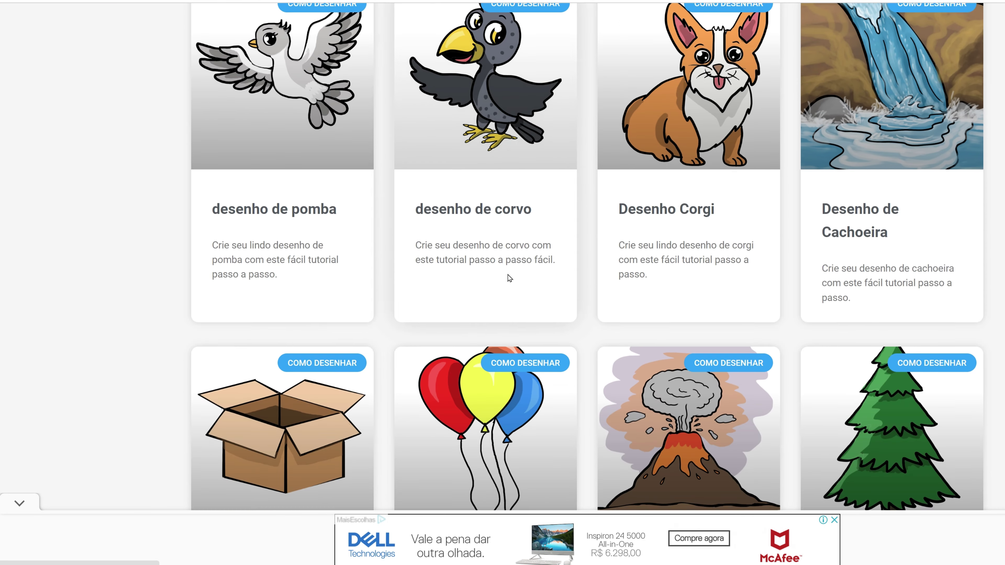
scroll(508, 277, "down", 2)
scroll(494, 257, "down", 4)
scroll(503, 249, "down", 7)
scroll(509, 244, "down", 5)
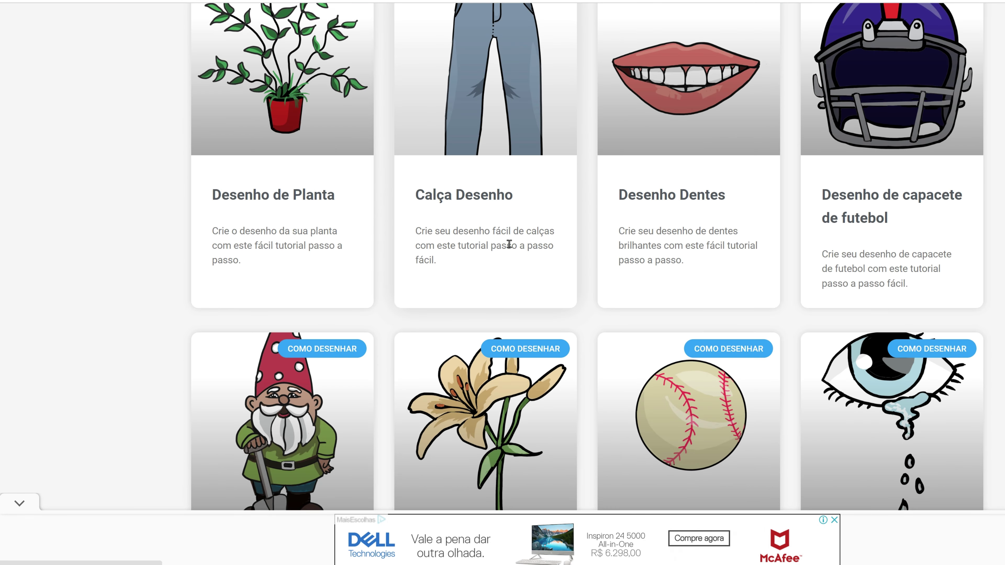
scroll(509, 244, "down", 5)
scroll(510, 242, "down", 3)
scroll(511, 246, "down", 5)
scroll(510, 248, "down", 1)
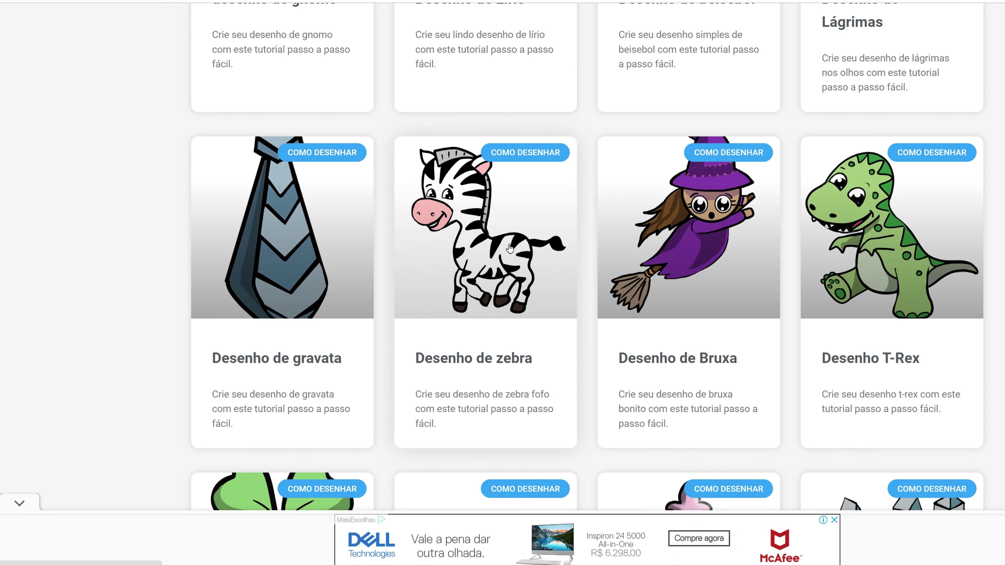
scroll(510, 247, "down", 2)
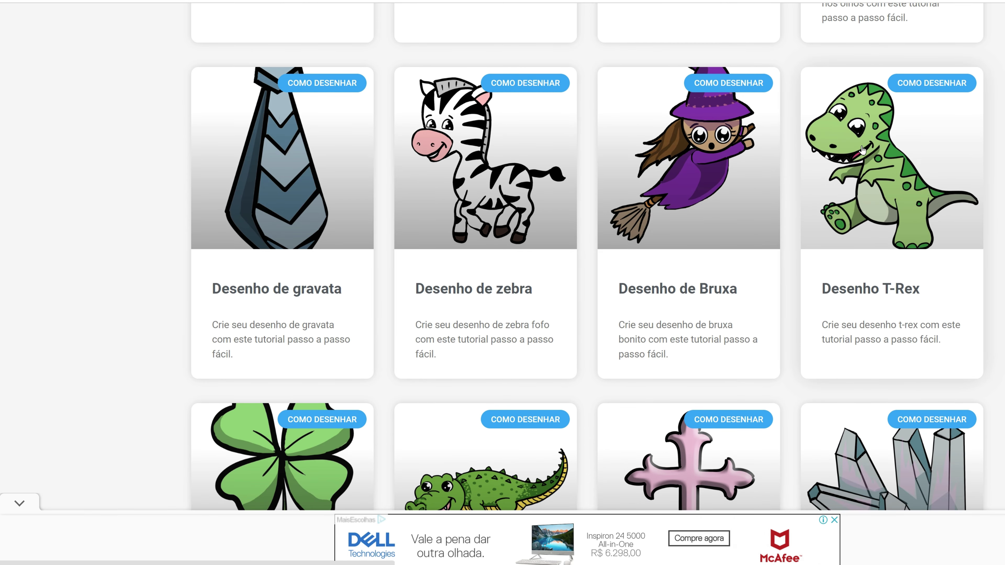
left_click(862, 150)
Scroll down through the T-Rex tutorial steps to Passo 6
scroll(641, 219, "down", 1)
scroll(641, 221, "down", 9)
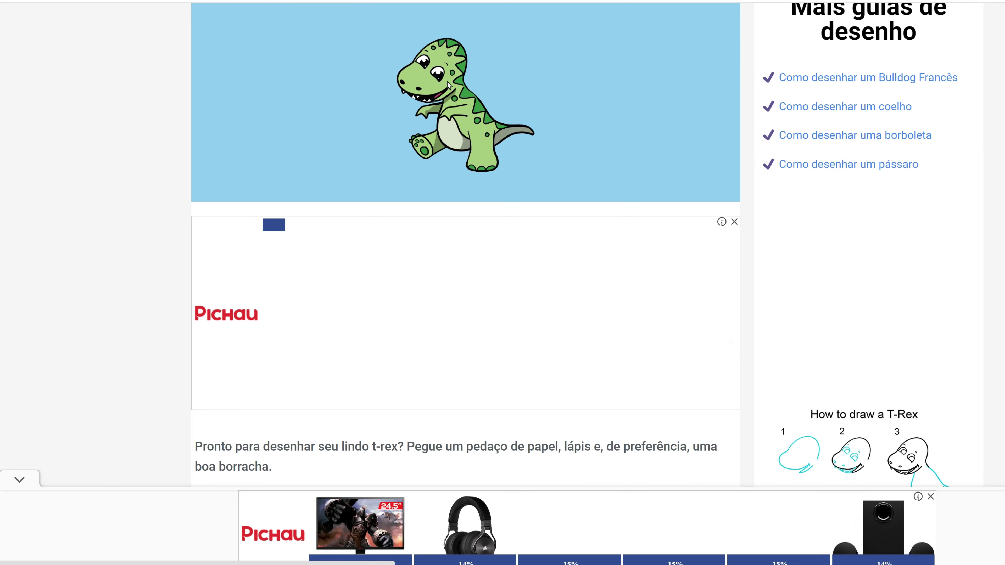
scroll(457, 190, "down", 2)
scroll(458, 190, "down", 3)
scroll(459, 188, "down", 5)
scroll(462, 184, "down", 3)
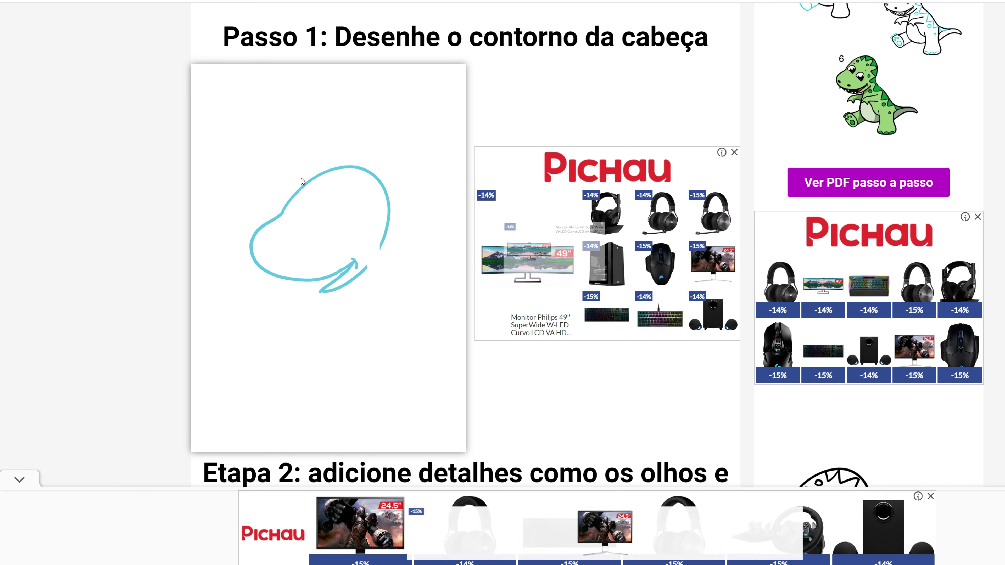
scroll(398, 281, "down", 5)
scroll(398, 282, "down", 3)
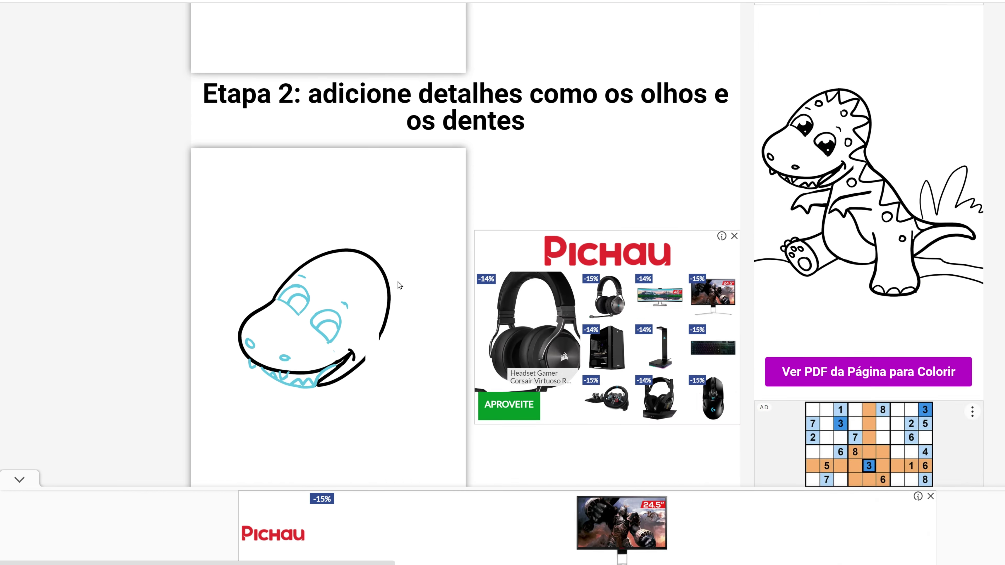
scroll(356, 277, "down", 2)
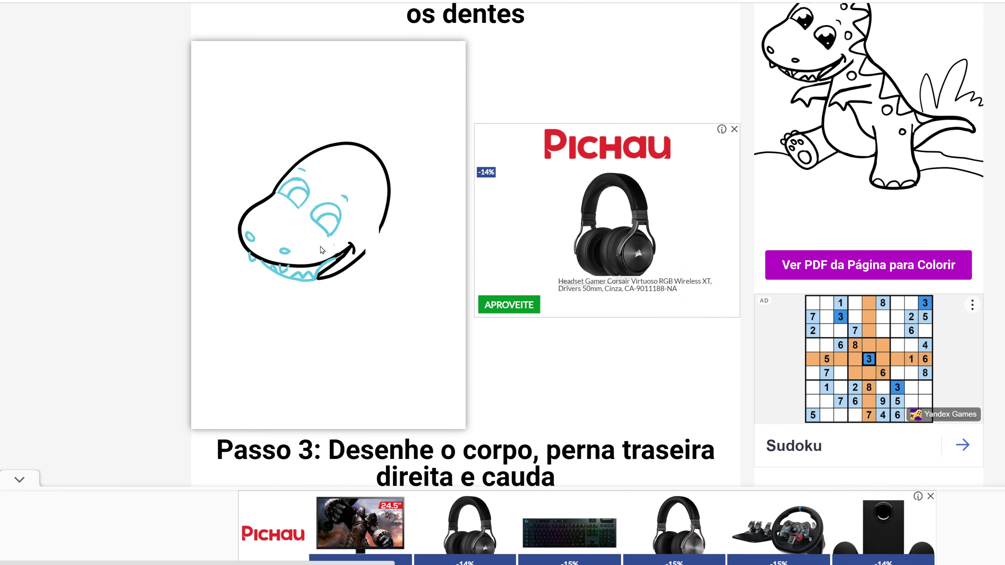
scroll(346, 273, "down", 5)
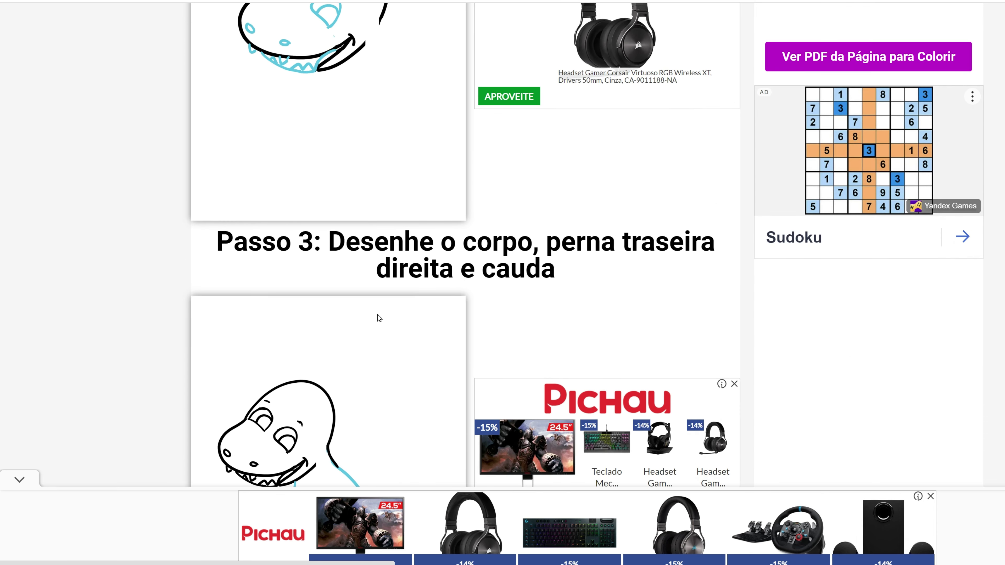
scroll(356, 314, "down", 3)
scroll(343, 354, "down", 10)
scroll(346, 354, "down", 10)
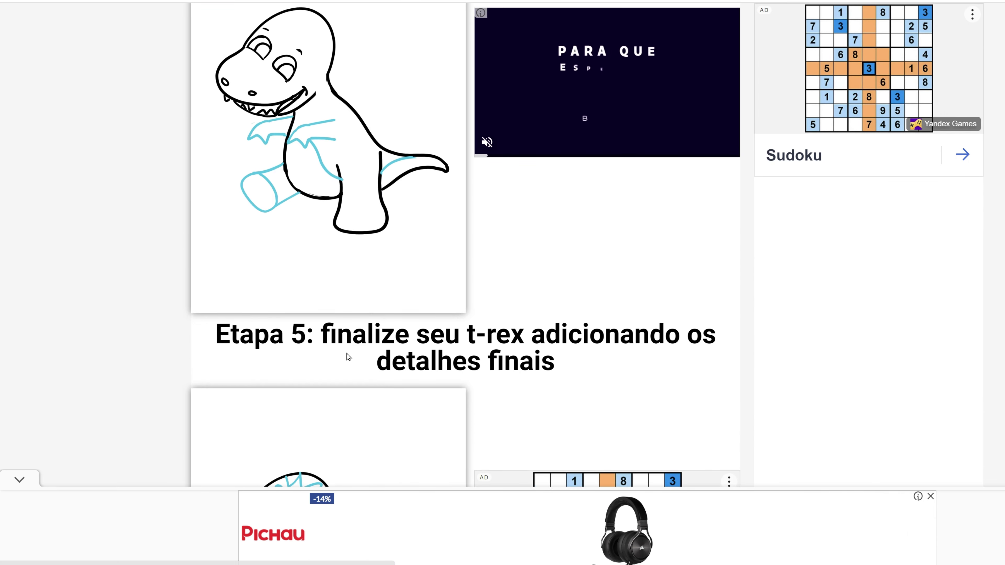
scroll(391, 351, "down", 4)
scroll(356, 366, "down", 9)
scroll(361, 364, "down", 3)
scroll(356, 287, "down", 7)
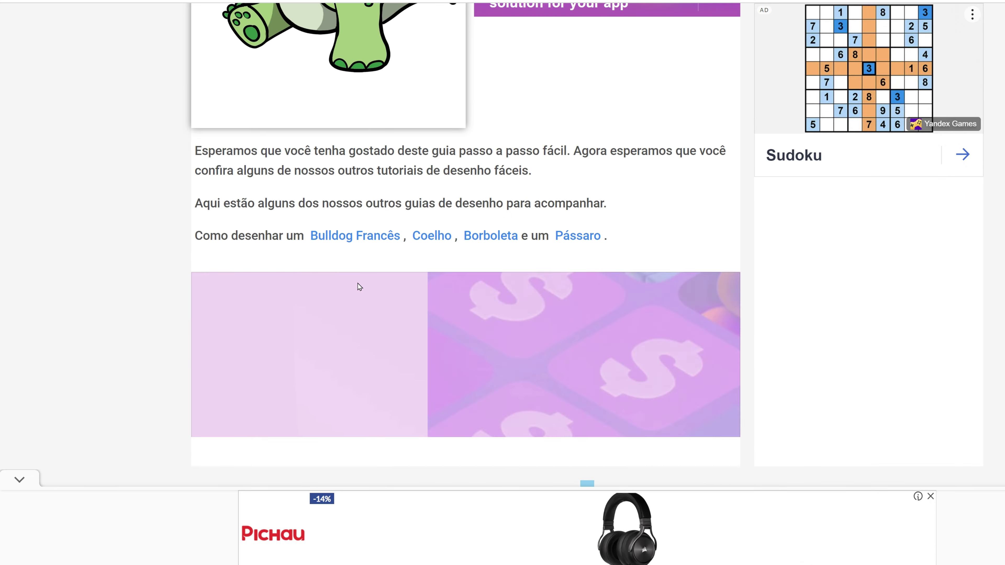
Scroll back up to the Desenho T-Rex title
scroll(358, 285, "up", 5)
scroll(359, 284, "up", 5)
scroll(359, 277, "up", 1)
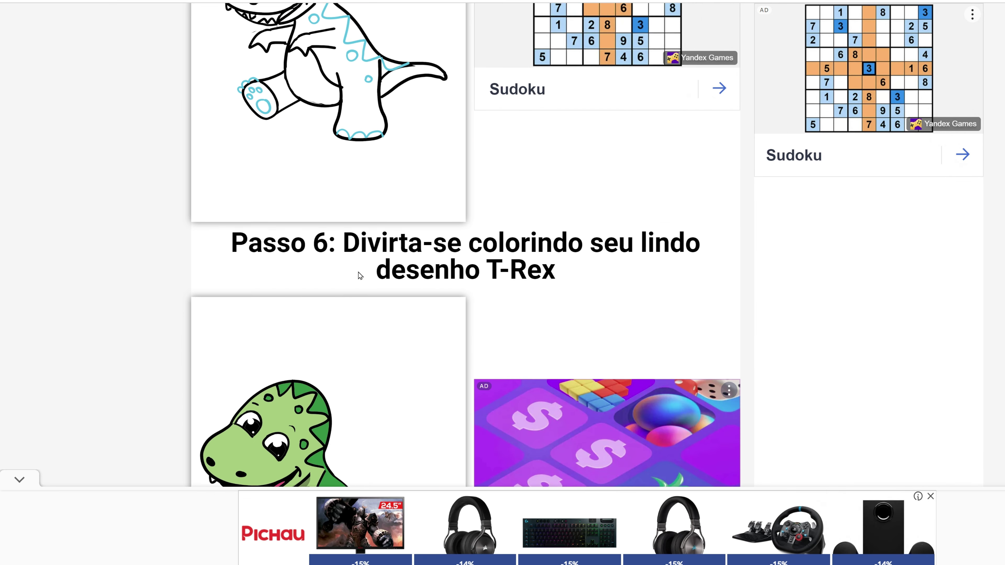
scroll(336, 253, "up", 5)
scroll(344, 245, "up", 5)
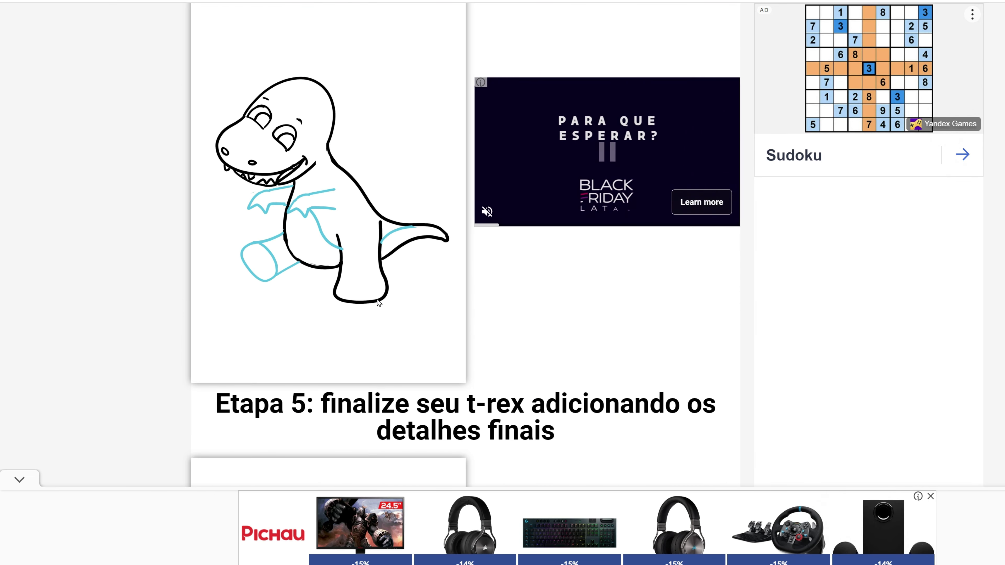
scroll(379, 260, "up", 3)
scroll(379, 260, "up", 2)
scroll(379, 260, "up", 10)
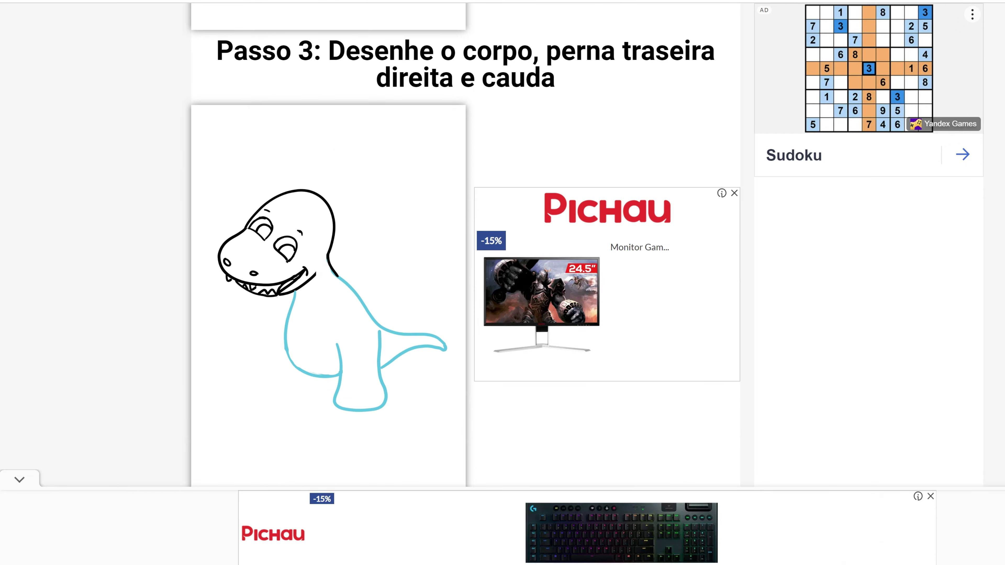
scroll(379, 260, "up", 15)
scroll(502, 277, "up", 1)
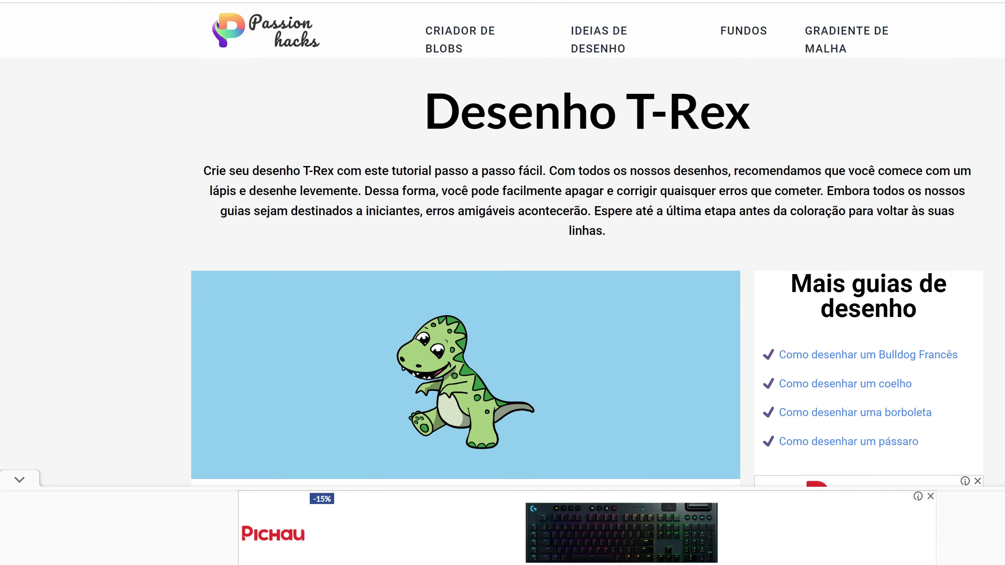
Open the Fundos estéticos page and launch the Ondas em camadas generator
left_click(736, 33)
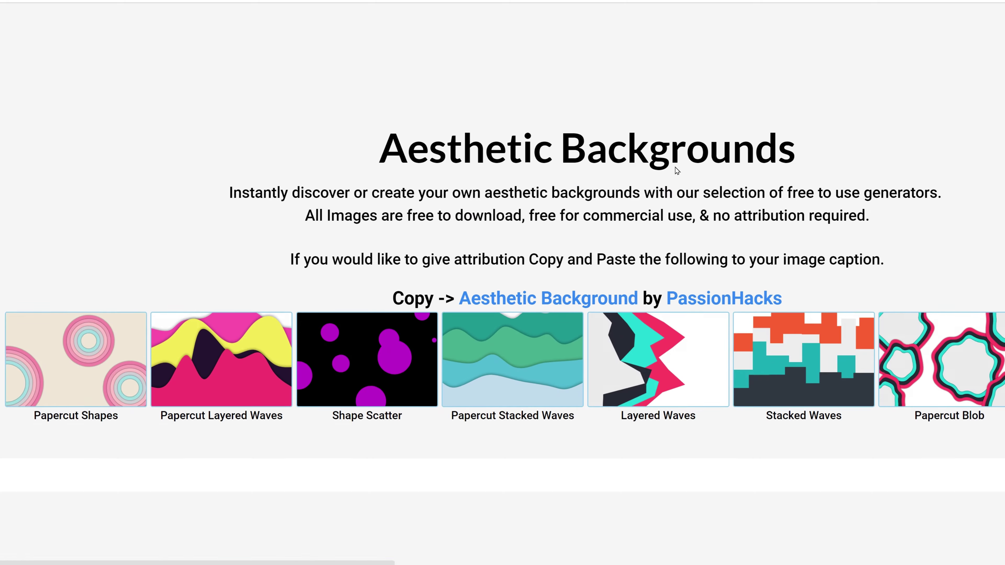
left_click(656, 376)
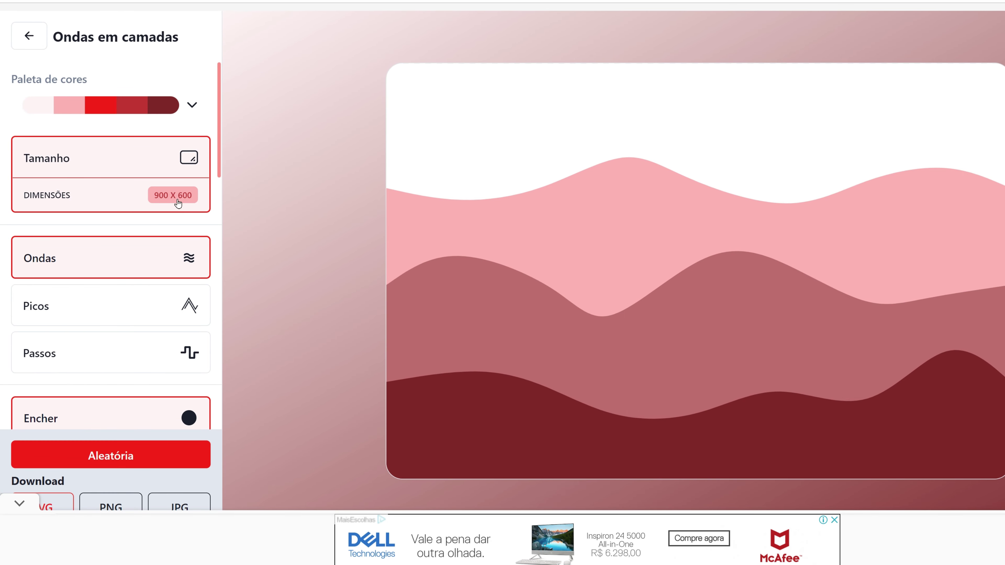
scroll(184, 264, "down", 3)
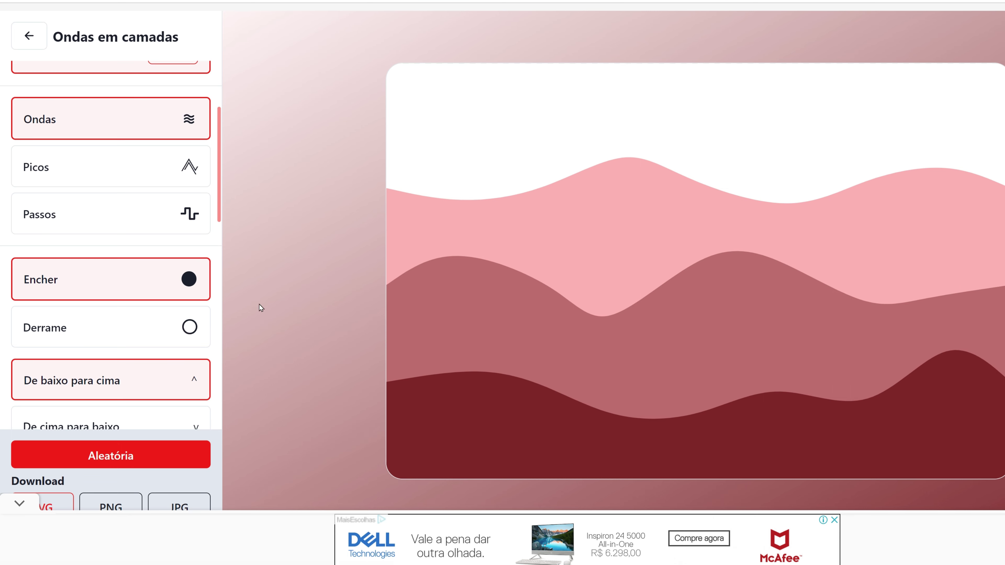
scroll(533, 291, "up", 3)
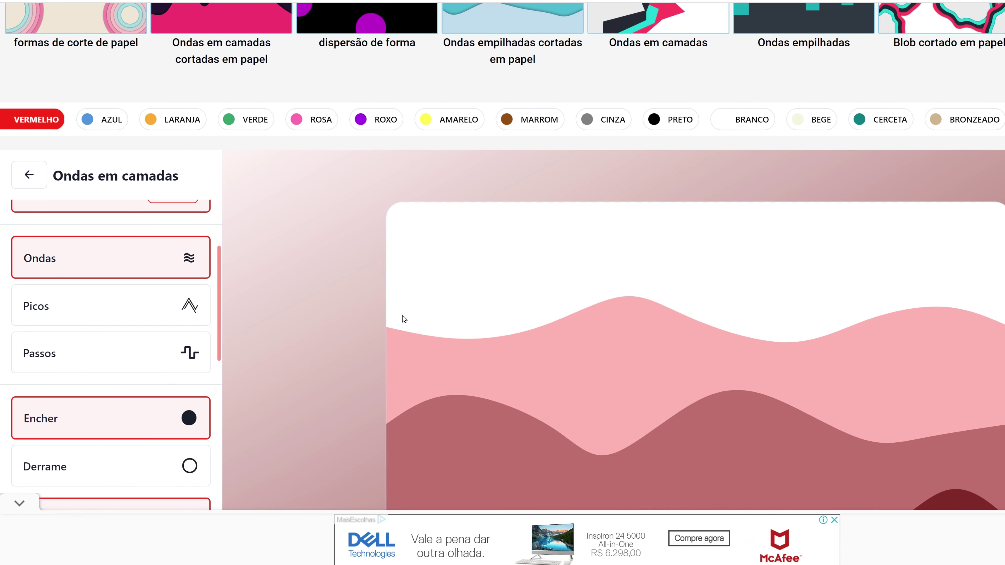
scroll(402, 316, "down", 2)
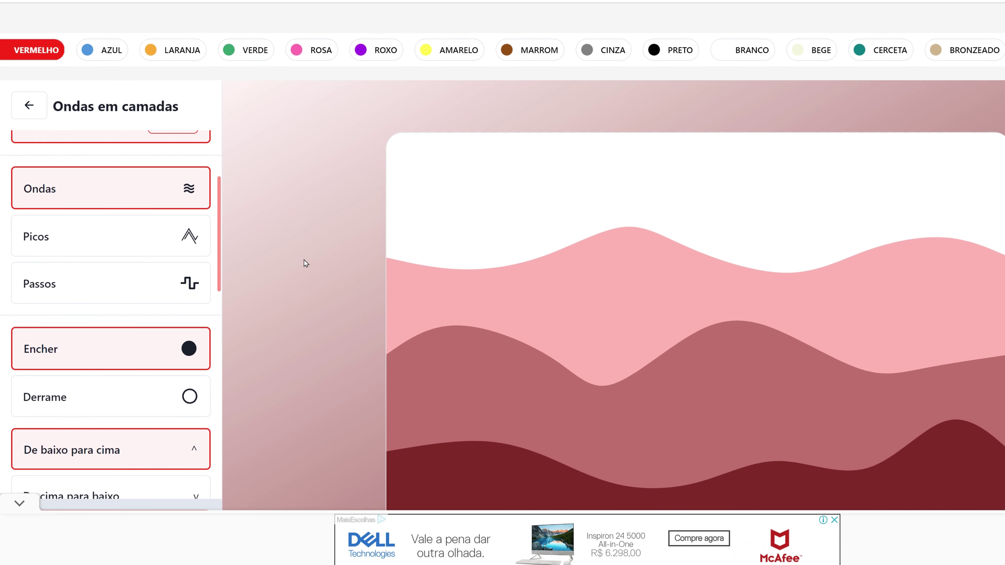
Try the Picos style, then switch the layered waves to Passos stepped blocks
left_click(190, 243)
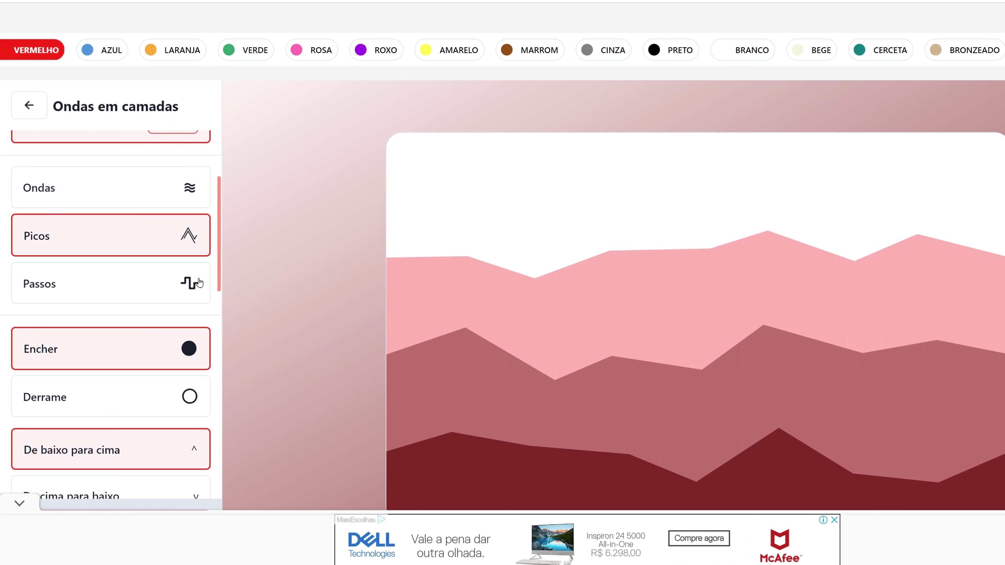
left_click(189, 286)
scroll(292, 279, "down", 3)
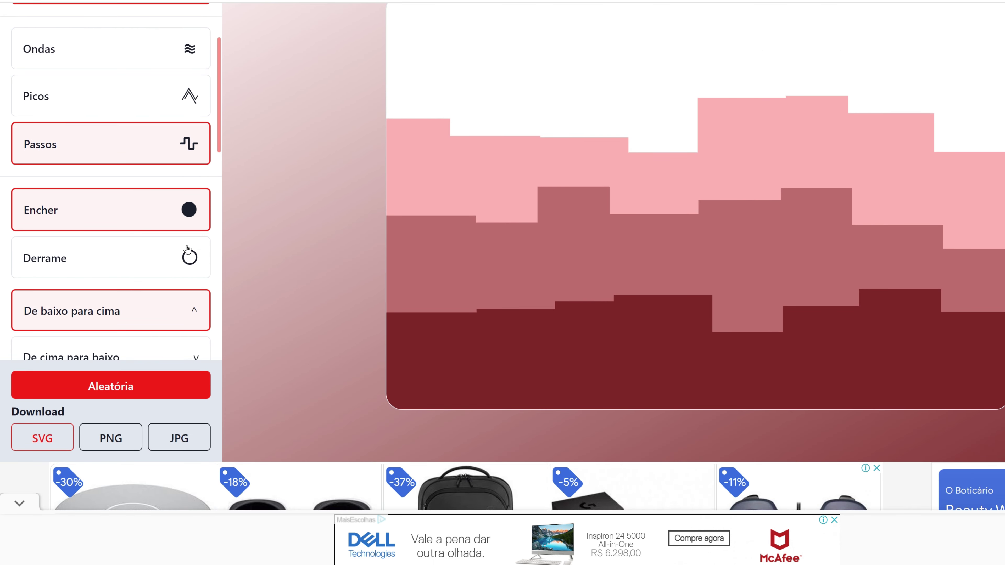
scroll(174, 301, "down", 3)
scroll(171, 336, "down", 3)
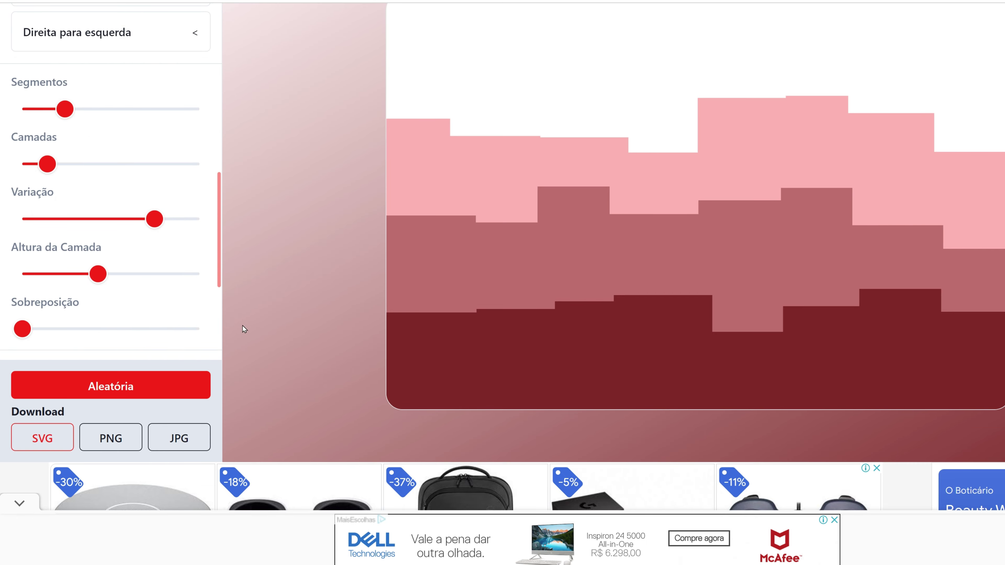
scroll(244, 328, "up", 15)
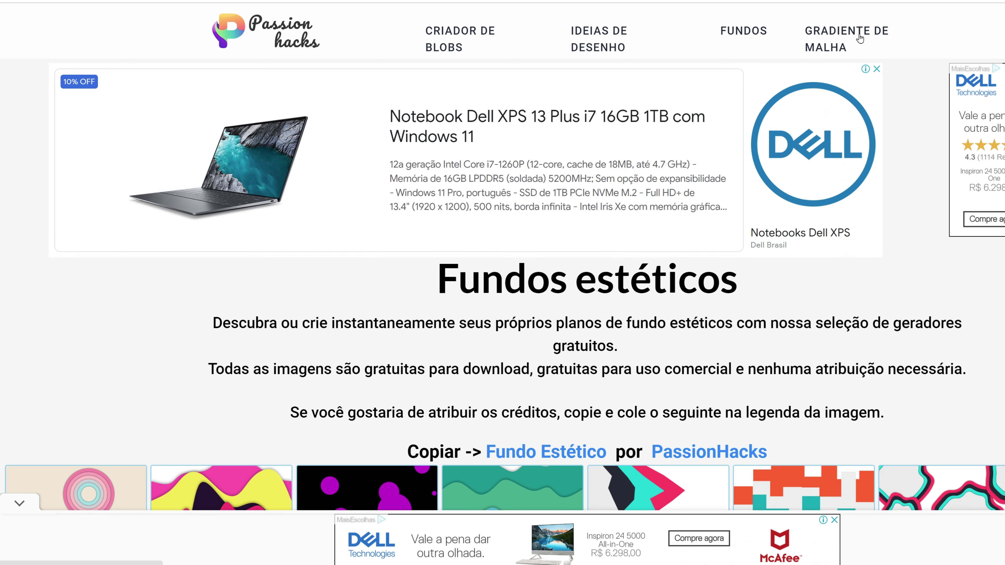
Open GRADIENTE DE MALHA and scroll to the 2000×2000px mesh editor and Gallery panel
left_click(819, 44)
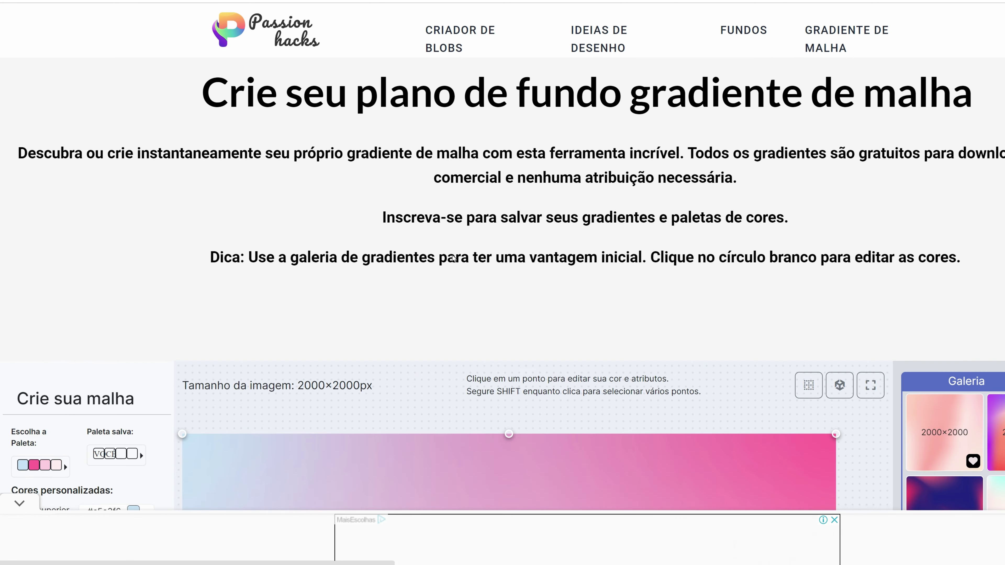
scroll(453, 259, "down", 5)
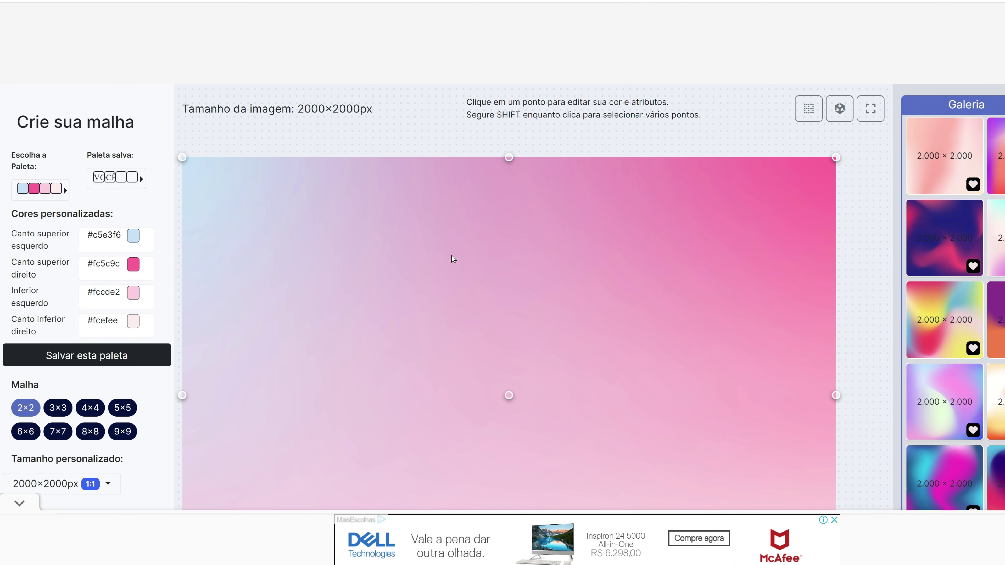
scroll(868, 172, "right", 4)
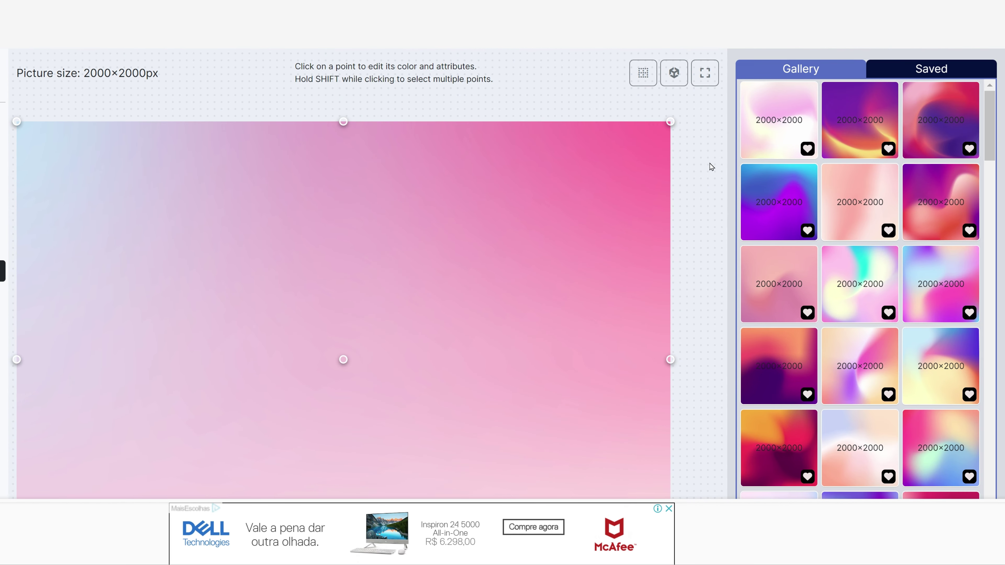
scroll(712, 170, "down", 3)
scroll(793, 48, "up", 3)
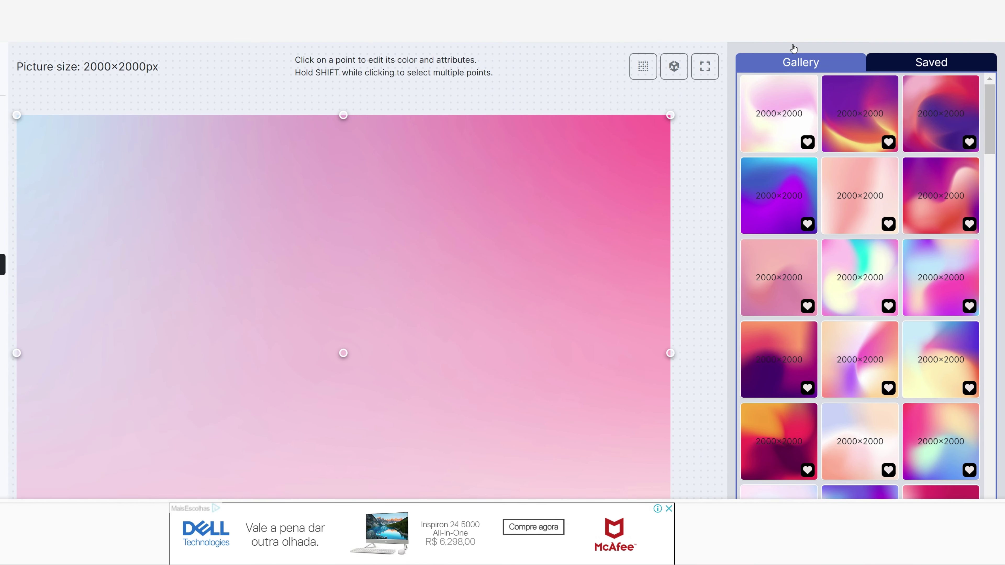
Translate the mesh gradient page into Portuguese and scroll down through the Galeria presets
right_click(713, 131)
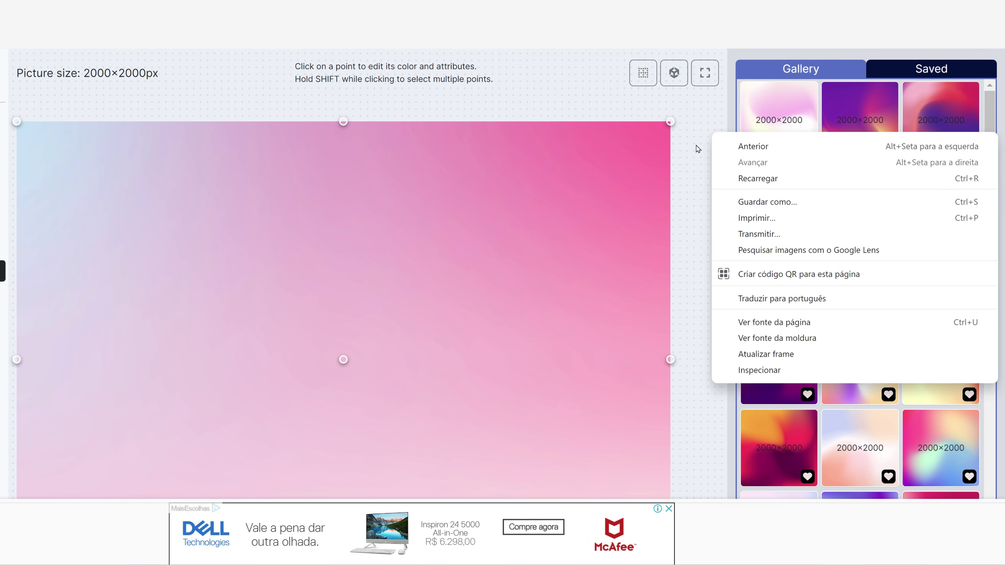
left_click(802, 307)
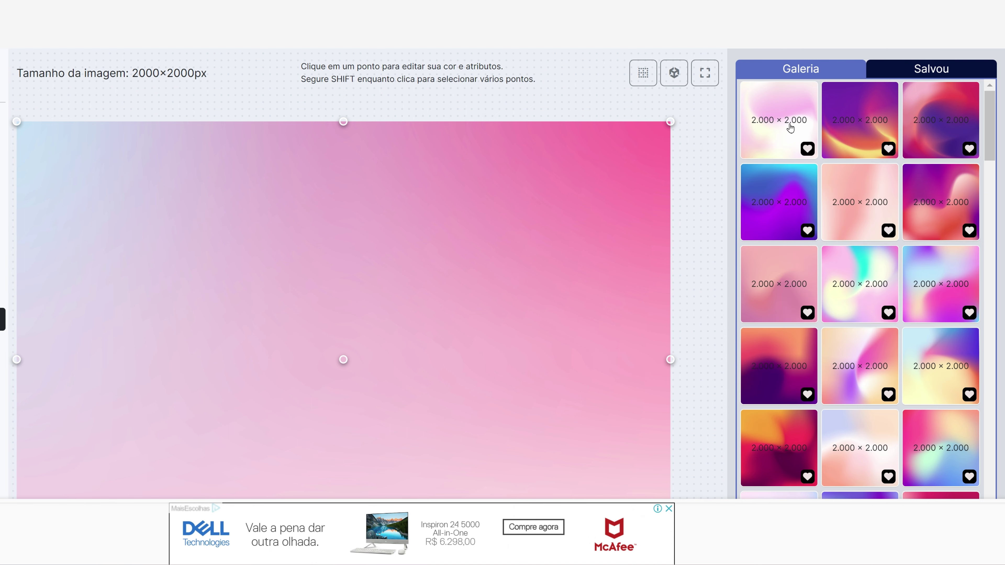
scroll(800, 228, "down", 3)
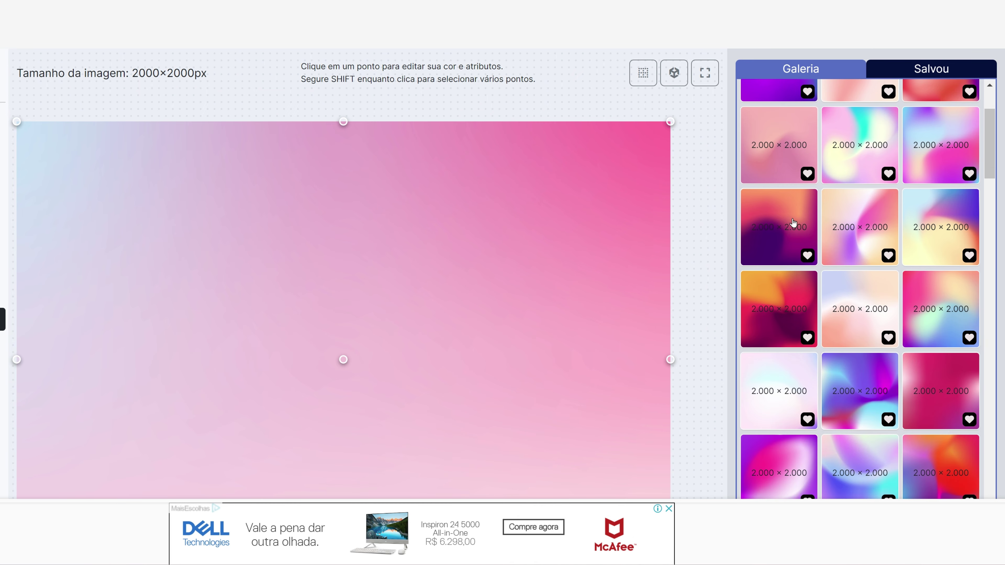
scroll(793, 223, "down", 2)
scroll(809, 231, "down", 2)
scroll(831, 225, "down", 2)
scroll(804, 278, "down", 2)
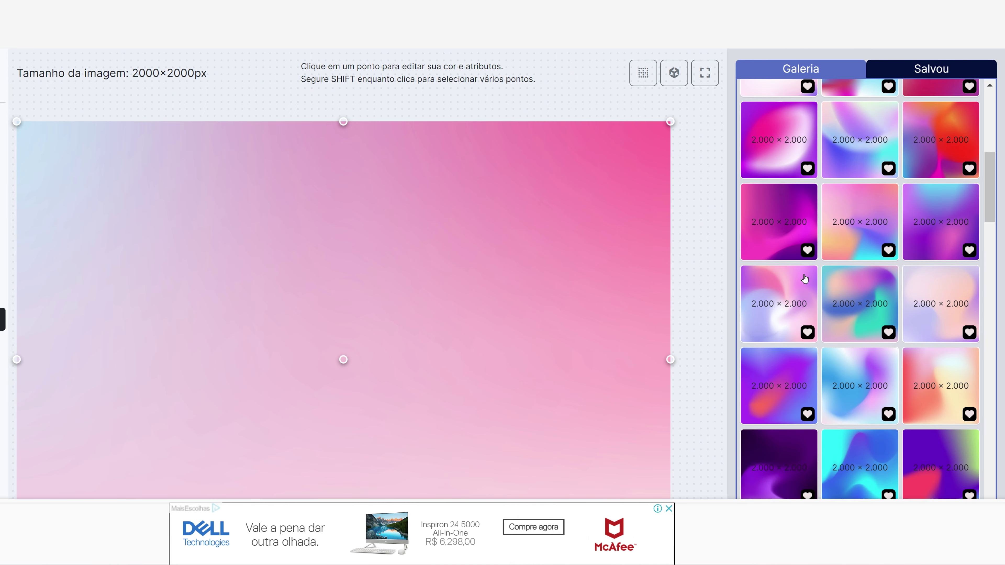
scroll(804, 278, "down", 2)
scroll(829, 281, "down", 2)
scroll(810, 273, "down", 2)
scroll(788, 300, "down", 2)
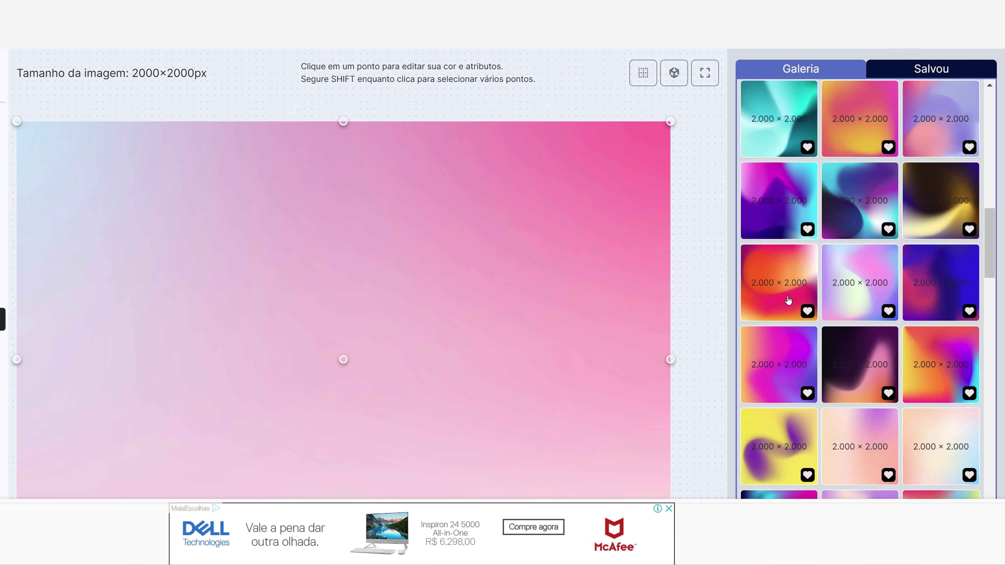
scroll(788, 300, "down", 3)
scroll(788, 293, "down", 2)
scroll(478, 274, "down", 2)
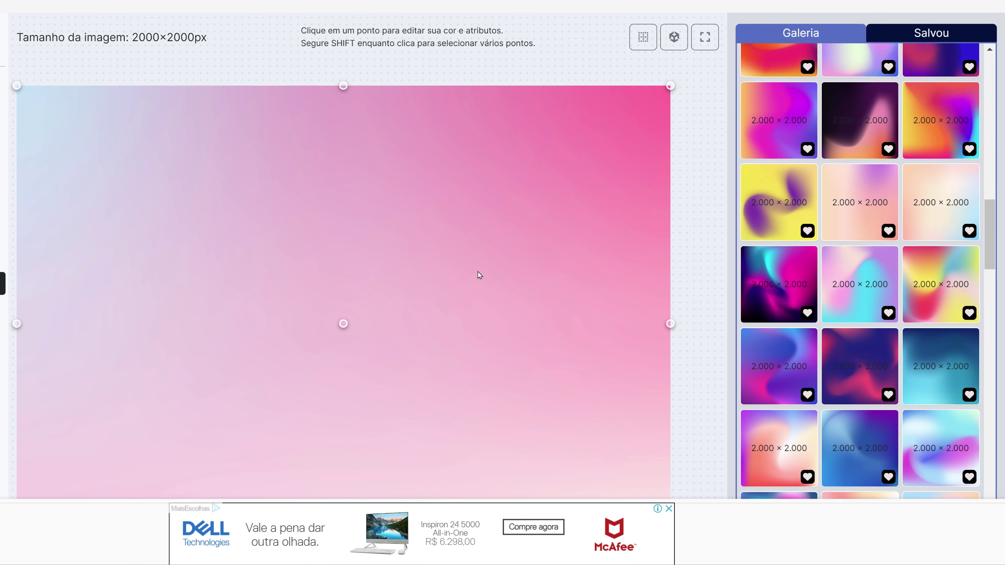
scroll(433, 270, "down", 3)
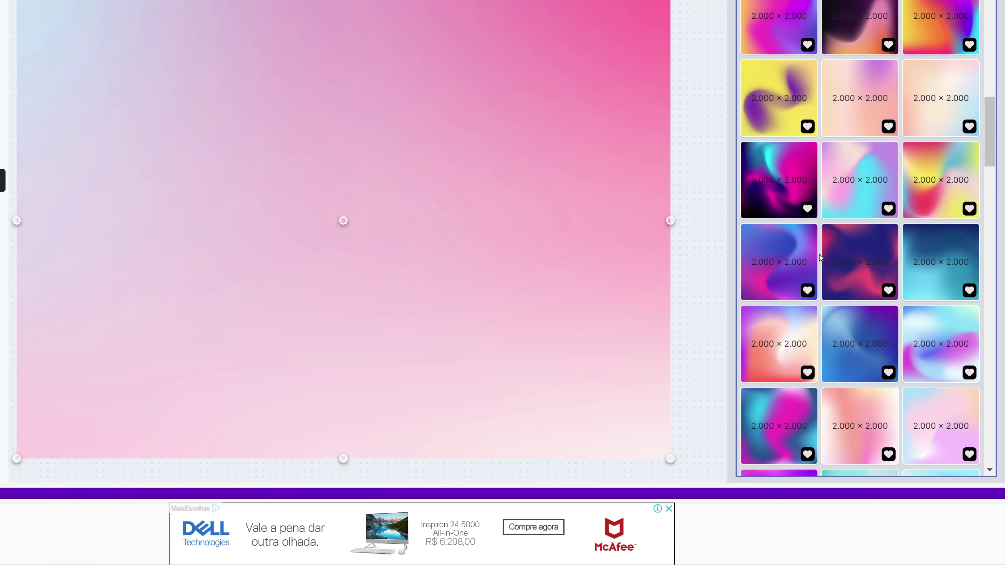
scroll(810, 245, "down", 4)
scroll(834, 281, "down", 4)
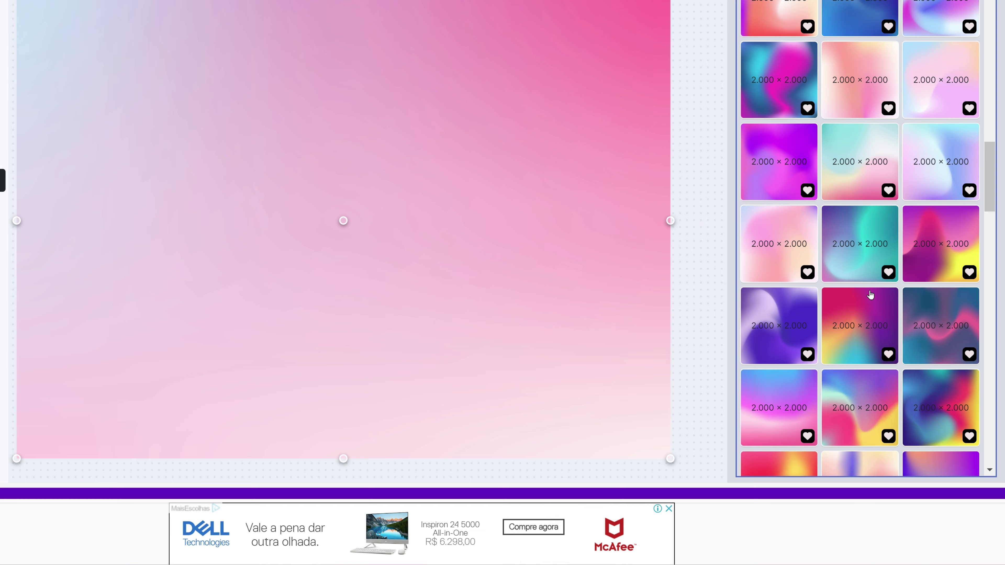
scroll(864, 295, "down", 3)
Scroll back up toward the 2000×2000px pink-to-light-blue gradient canvas
scroll(863, 293, "up", 3)
scroll(890, 237, "up", 2)
scroll(917, 158, "up", 5)
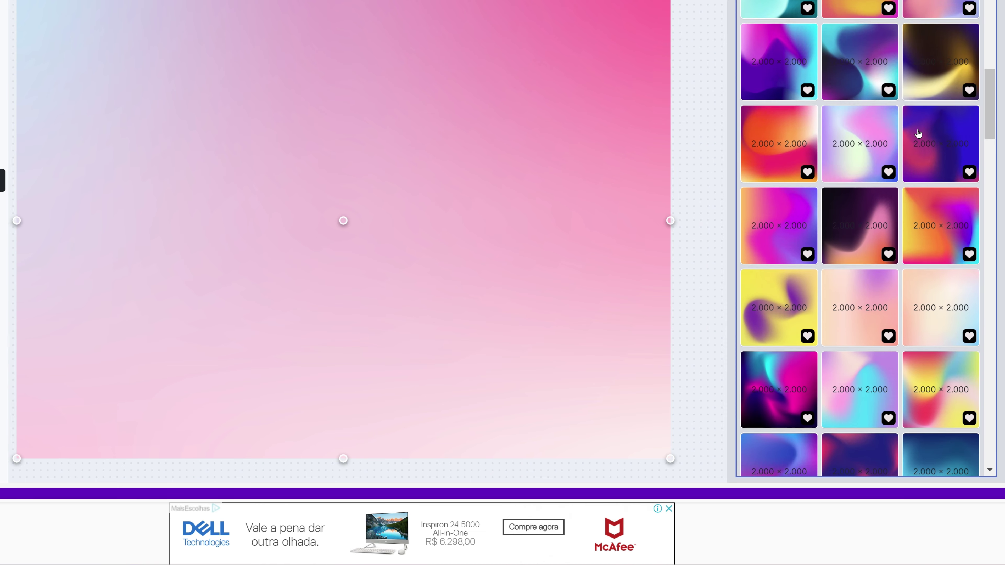
scroll(919, 135, "up", 5)
scroll(830, 198, "up", 5)
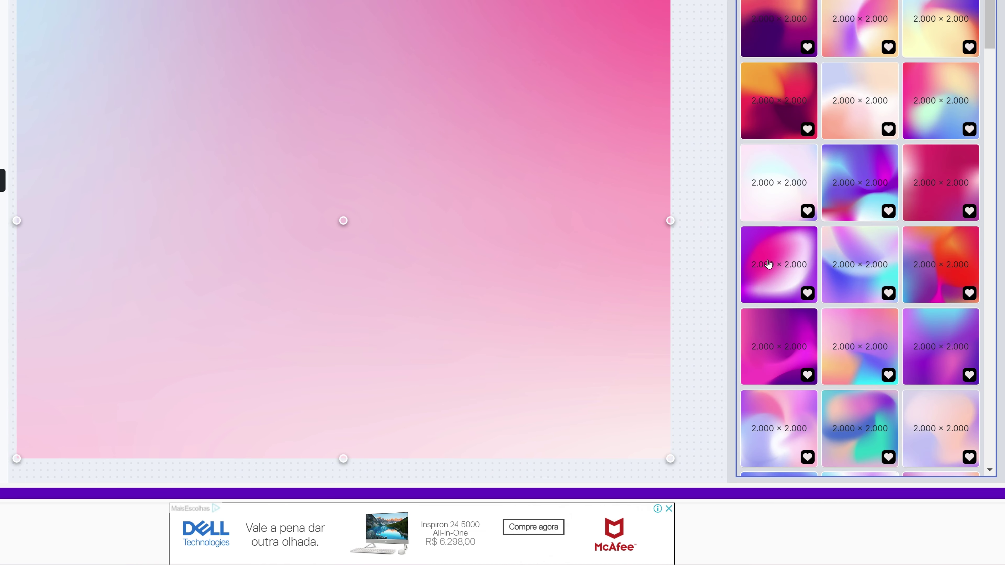
scroll(898, 190, "up", 5)
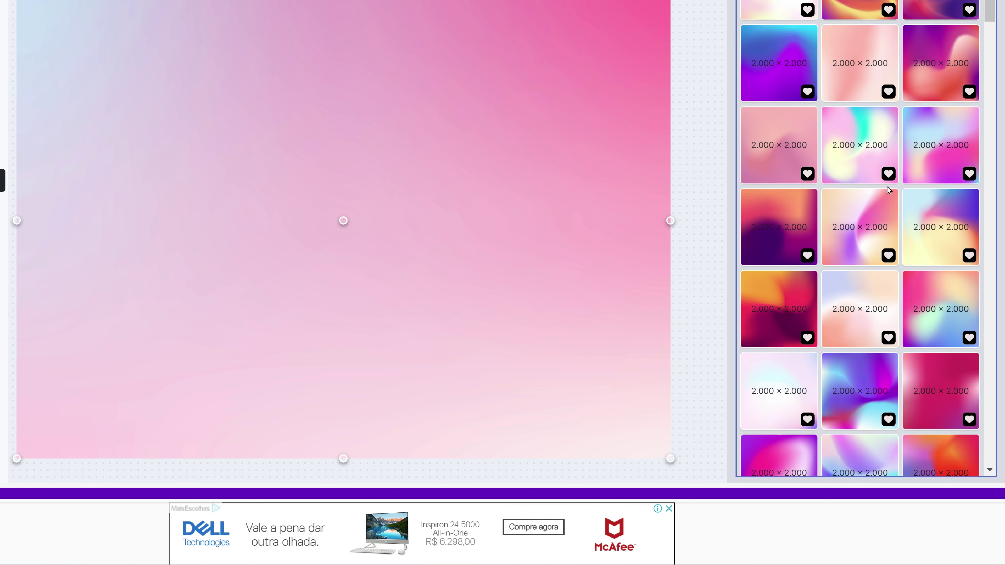
scroll(915, 172, "up", 3)
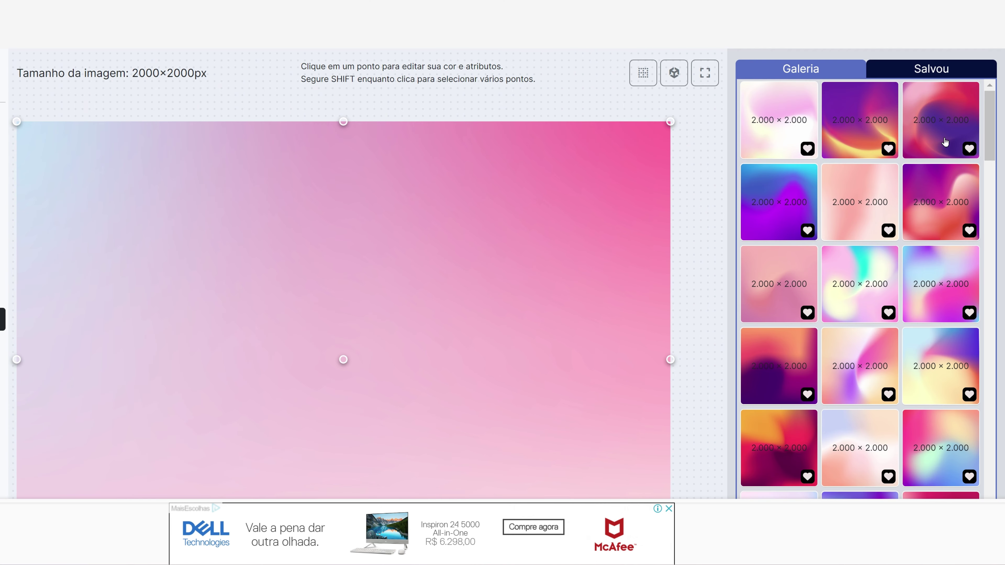
left_click(930, 71)
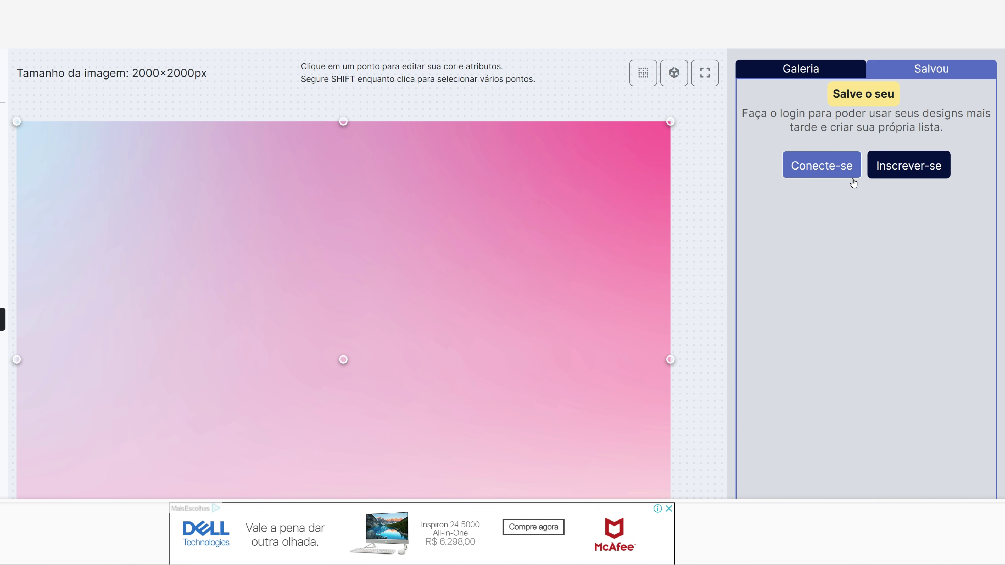
left_click(787, 71)
scroll(636, 320, "down", 2)
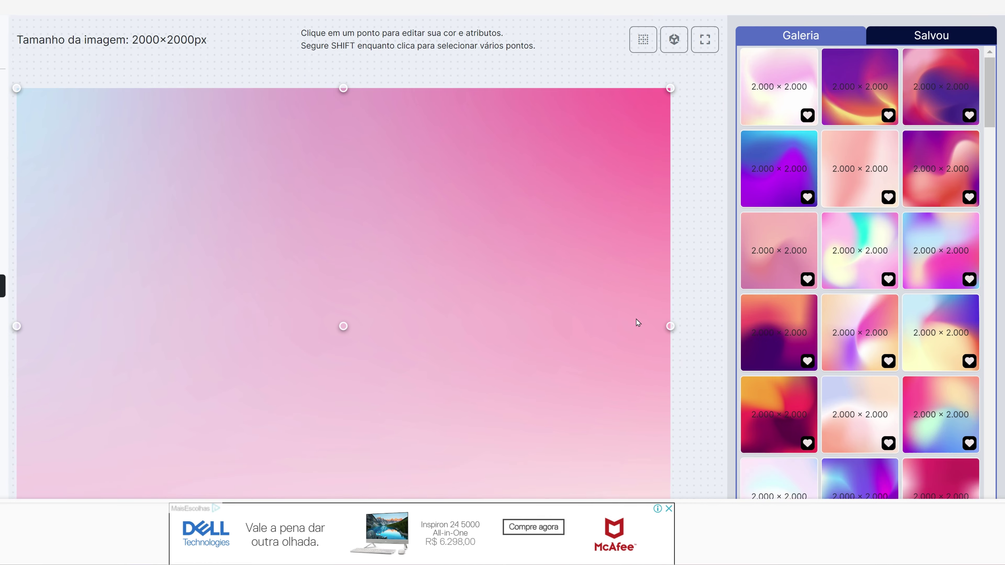
scroll(647, 255, "down", 2)
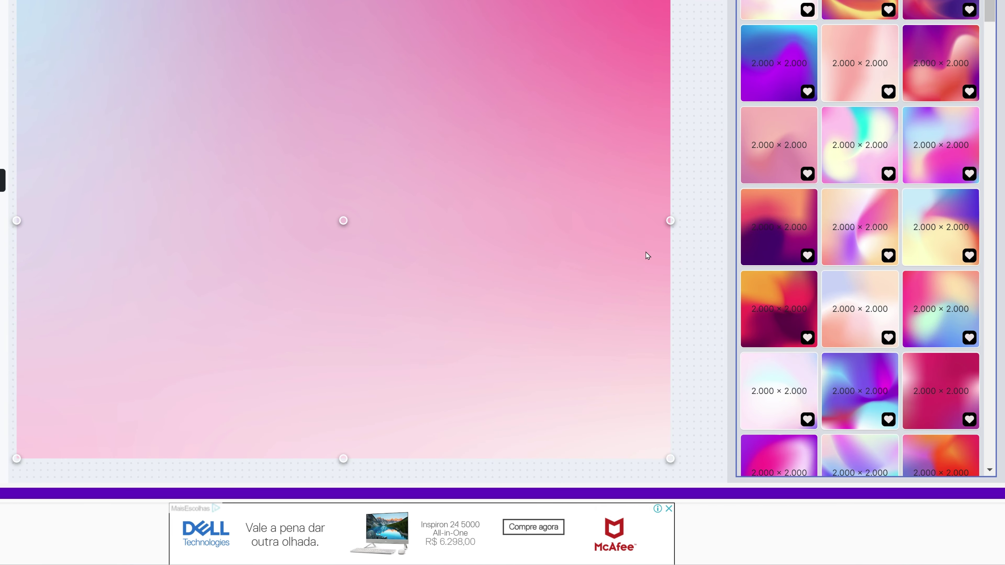
scroll(818, 249, "up", 4)
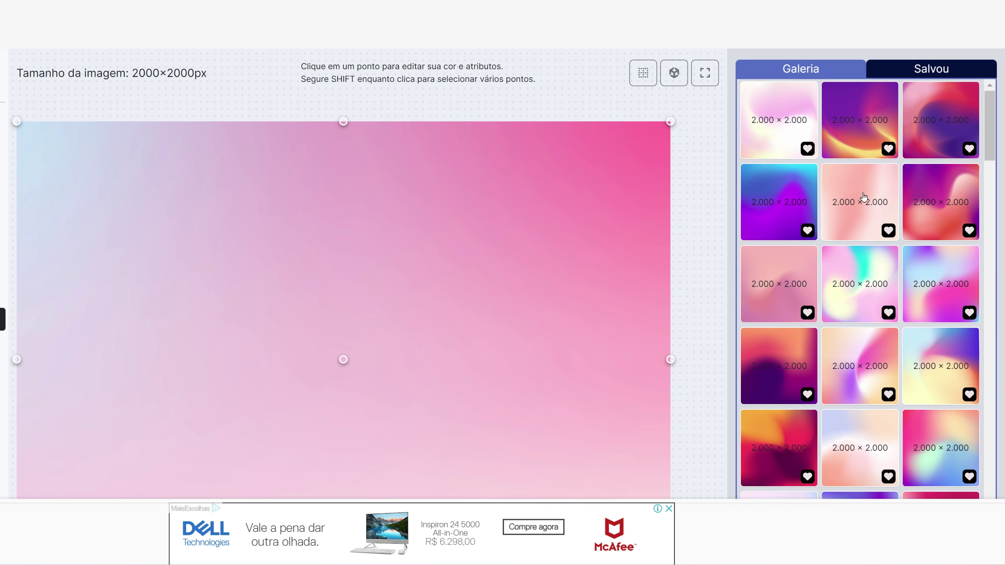
scroll(867, 239, "down", 5)
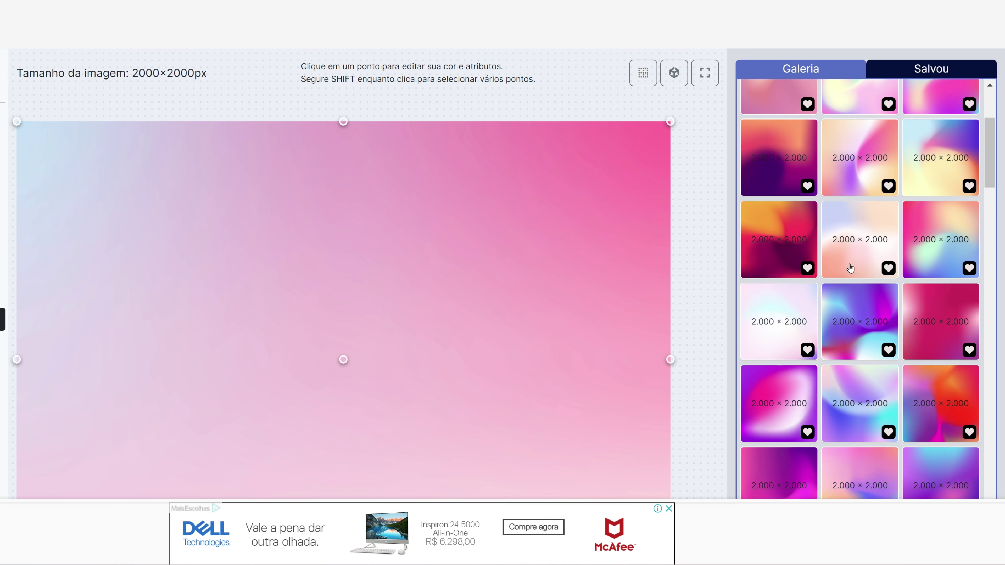
scroll(807, 273, "down", 7)
scroll(798, 343, "down", 5)
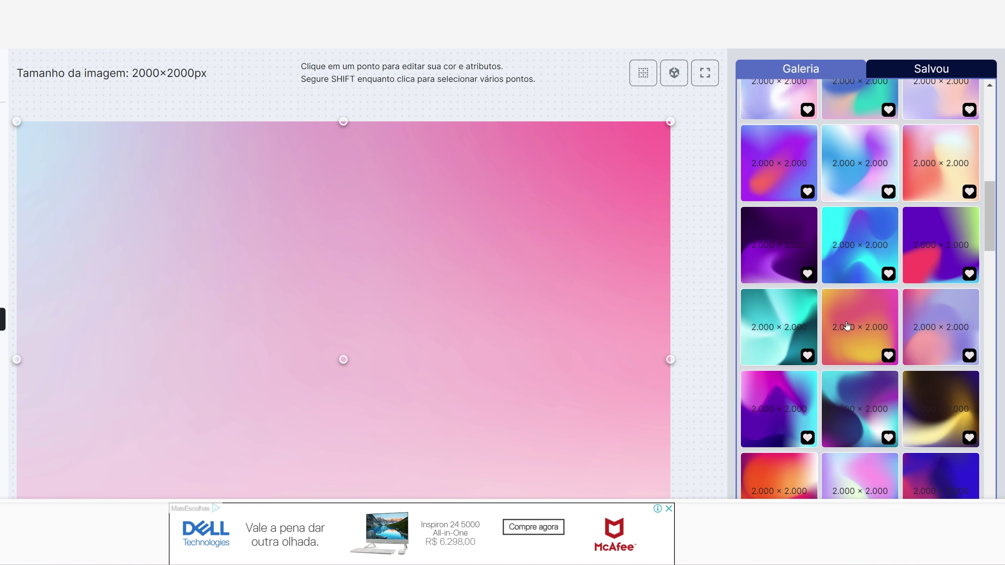
scroll(846, 325, "down", 2)
scroll(846, 325, "down", 7)
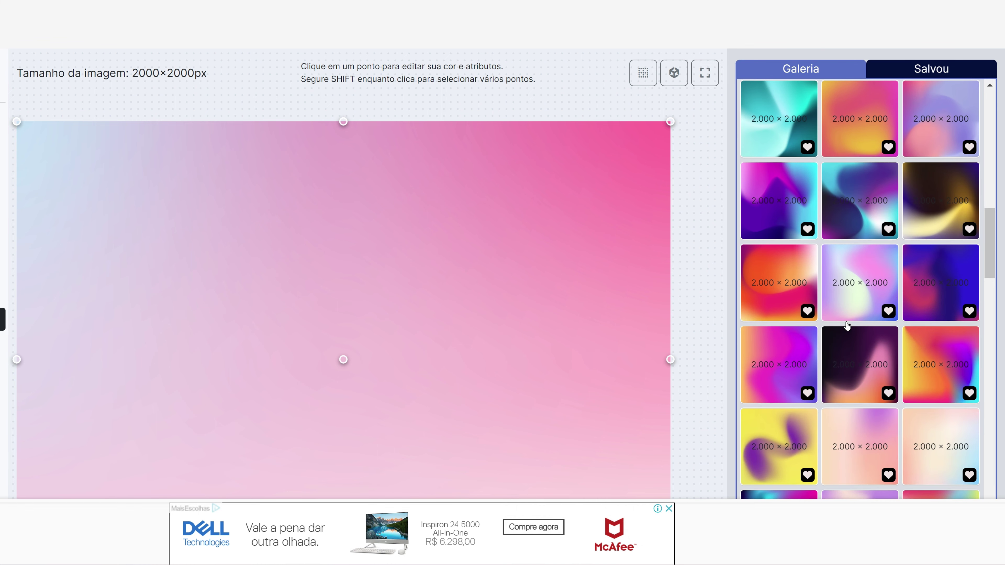
scroll(846, 326, "down", 4)
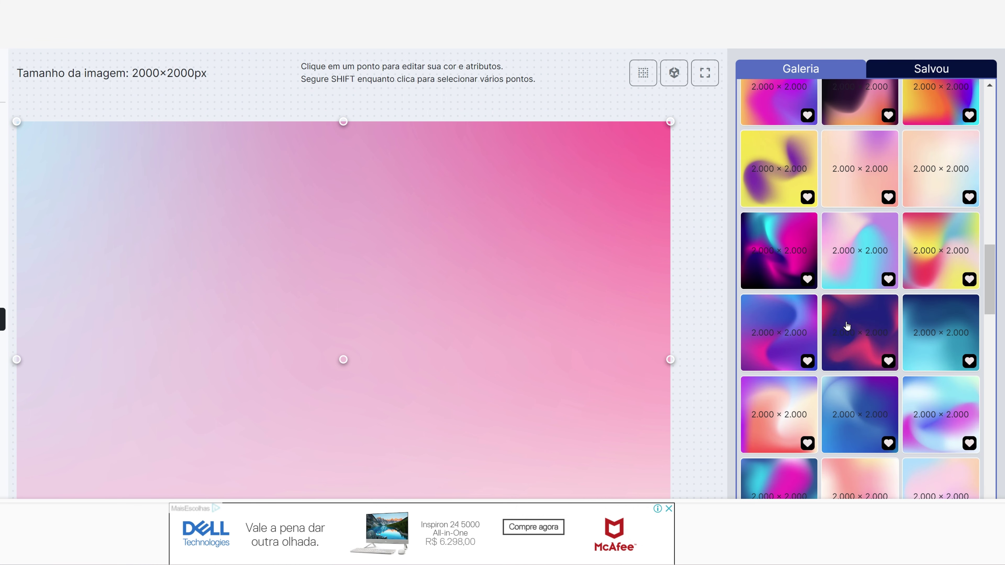
scroll(846, 325, "down", 4)
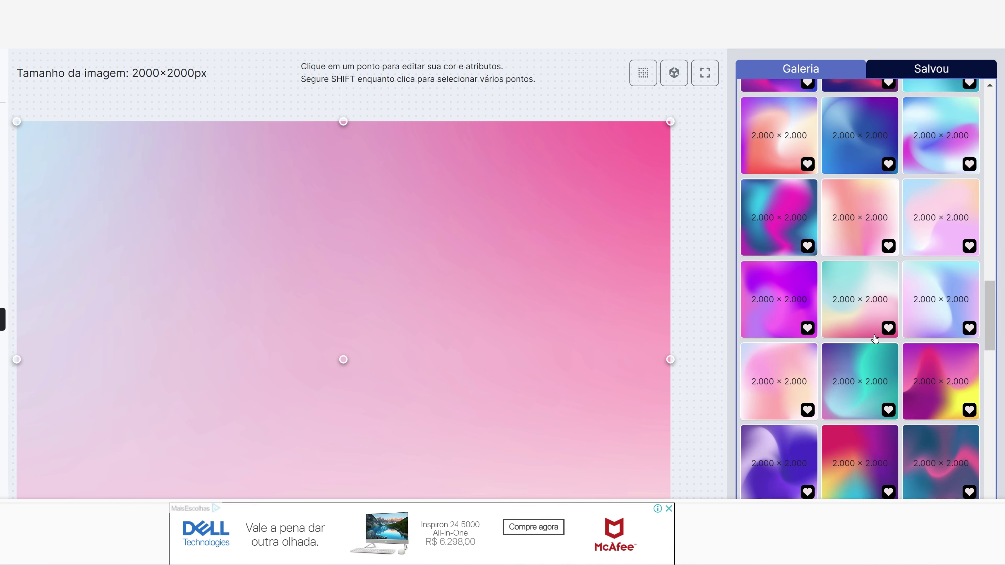
scroll(875, 338, "up", 4)
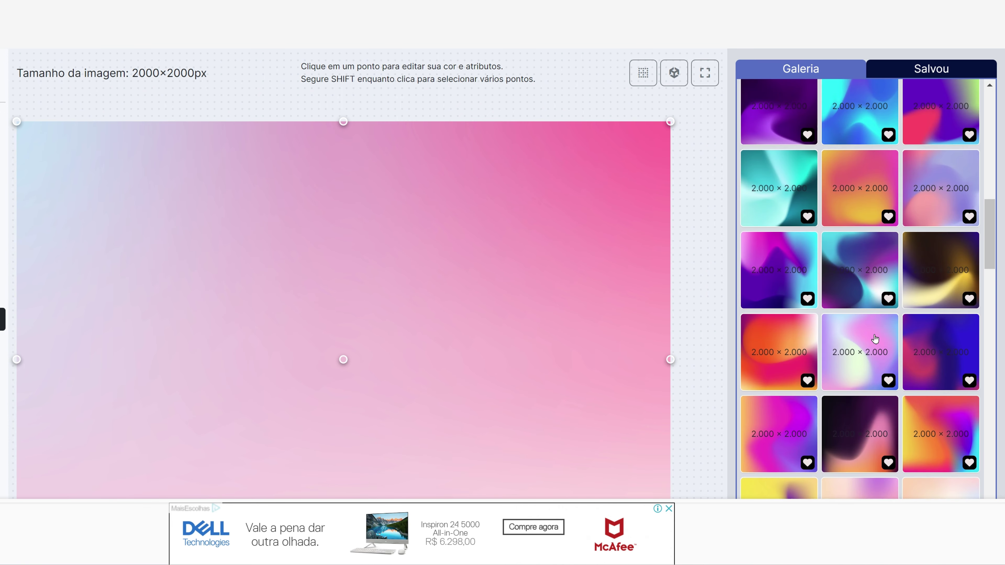
scroll(875, 338, "down", 2)
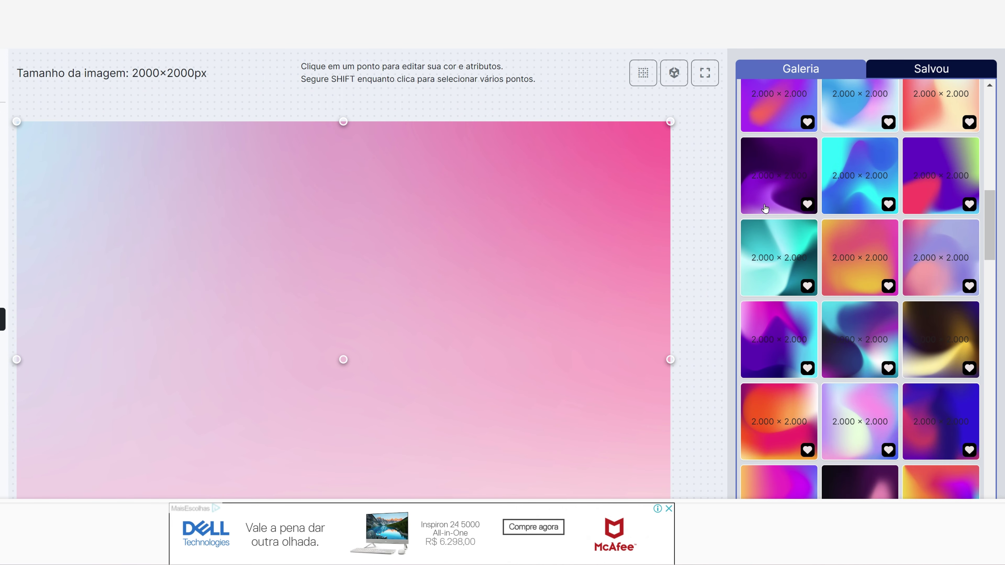
Load the dark purple wave gradient from the Gallery and translate the page into Portuguese
left_click(763, 195)
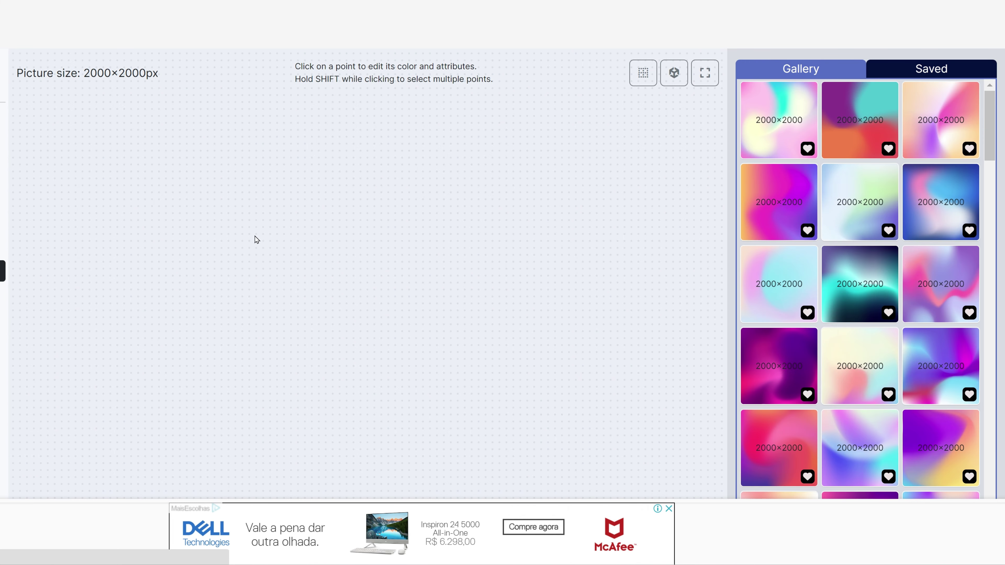
left_click(798, 380)
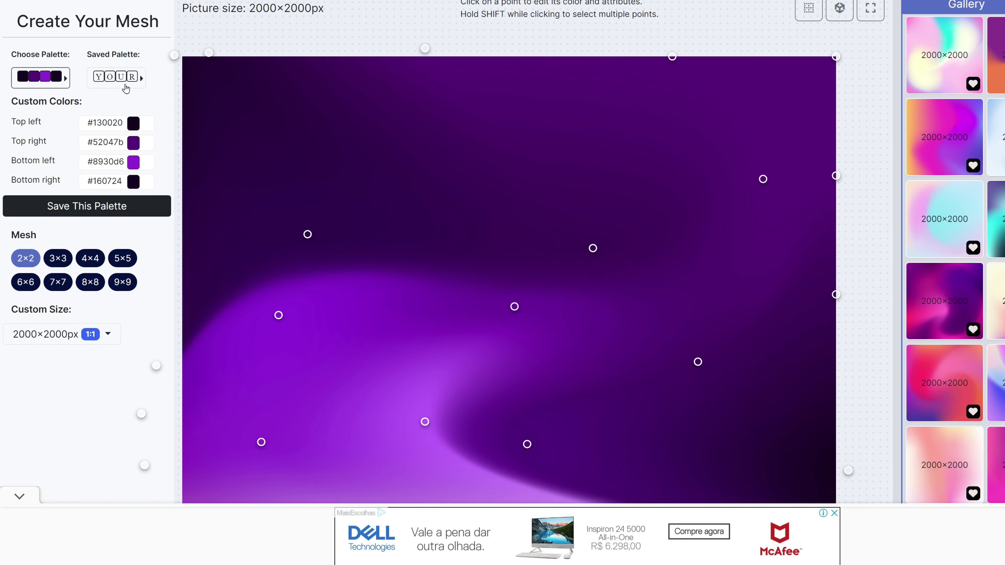
right_click(167, 161)
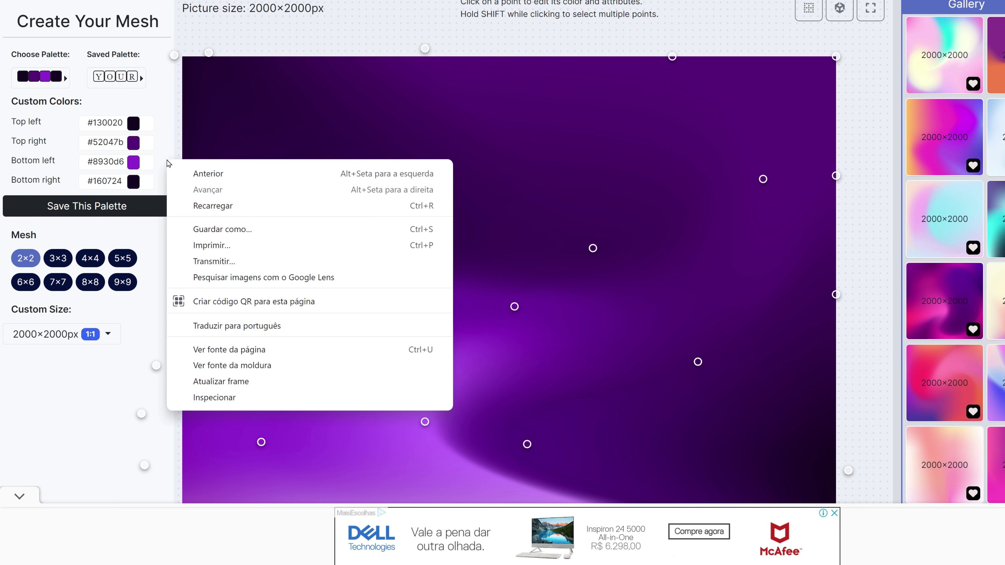
left_click(237, 325)
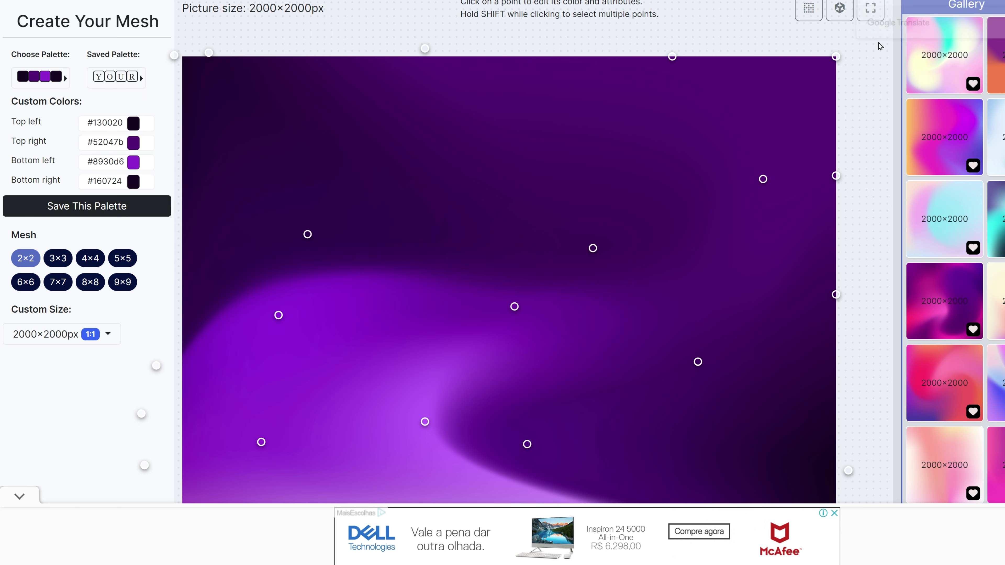
scroll(864, 73, "down", 3)
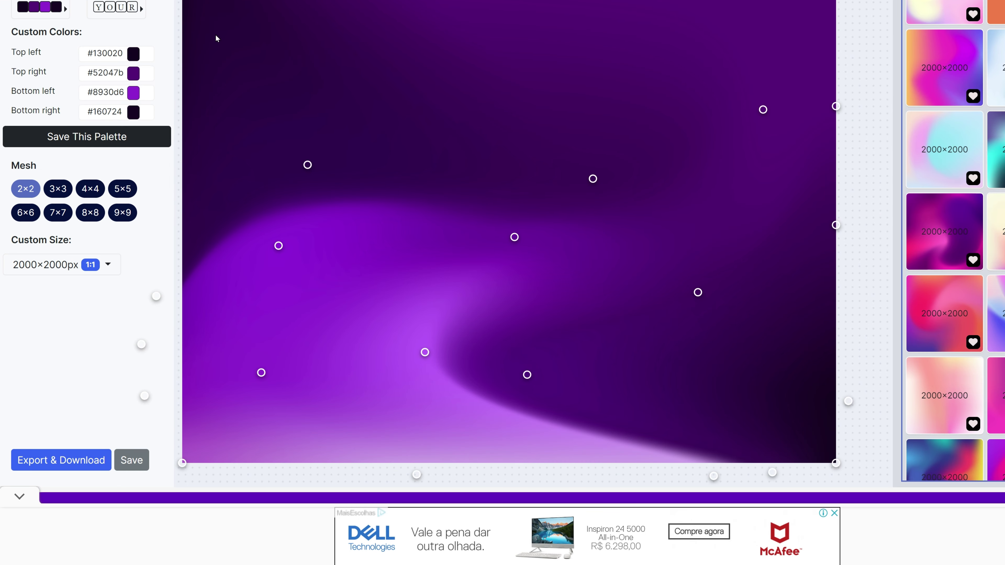
scroll(188, 79, "up", 3)
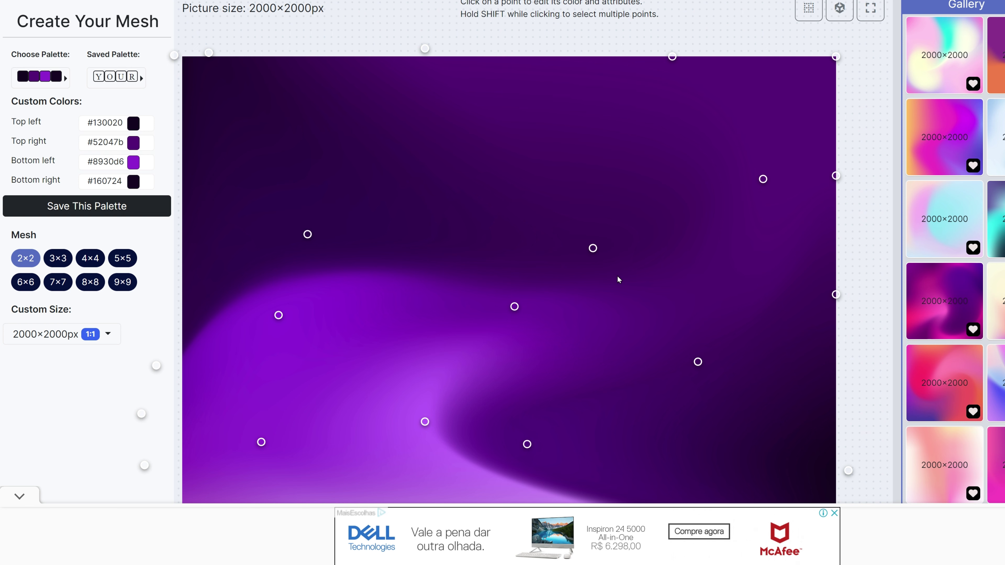
scroll(618, 279, "down", 3)
scroll(562, 162, "up", 3)
Change the bottom-left corner colour from #8930d6 to #8c25d1
left_click(134, 163)
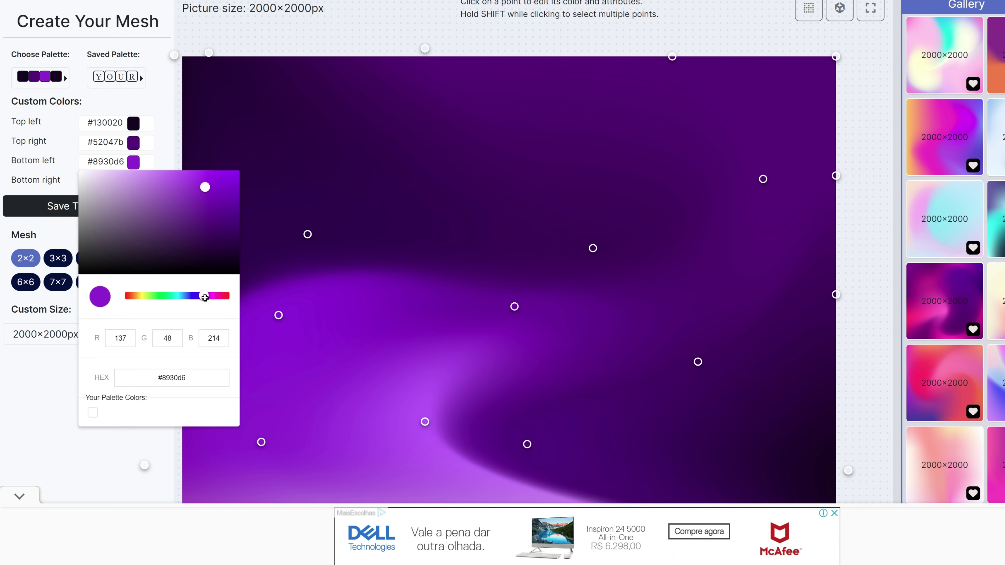
left_click_drag(204, 298, 224, 297)
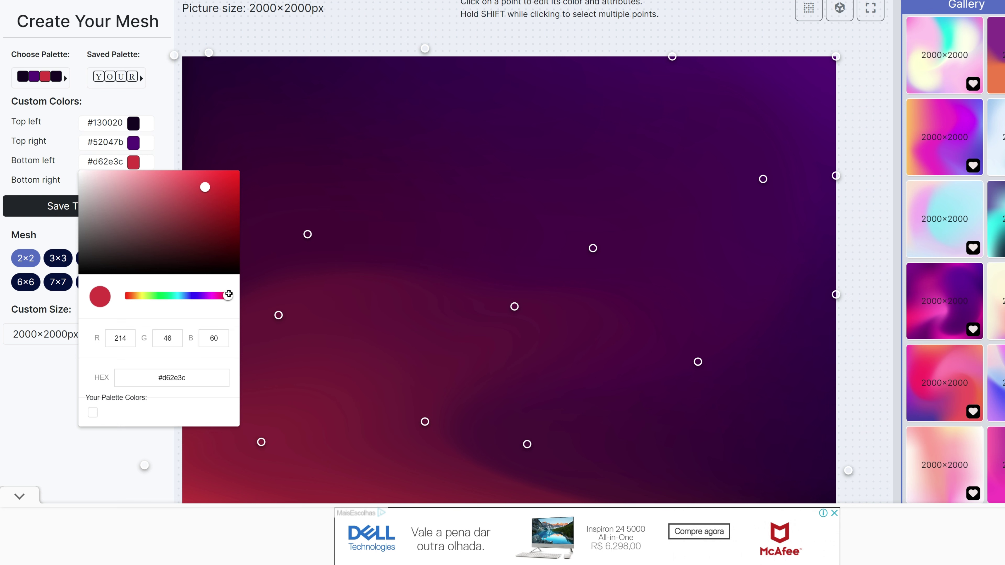
mouse_move(228, 295)
left_mouse_down()
mouse_move(135, 298)
mouse_move(206, 304)
left_mouse_up()
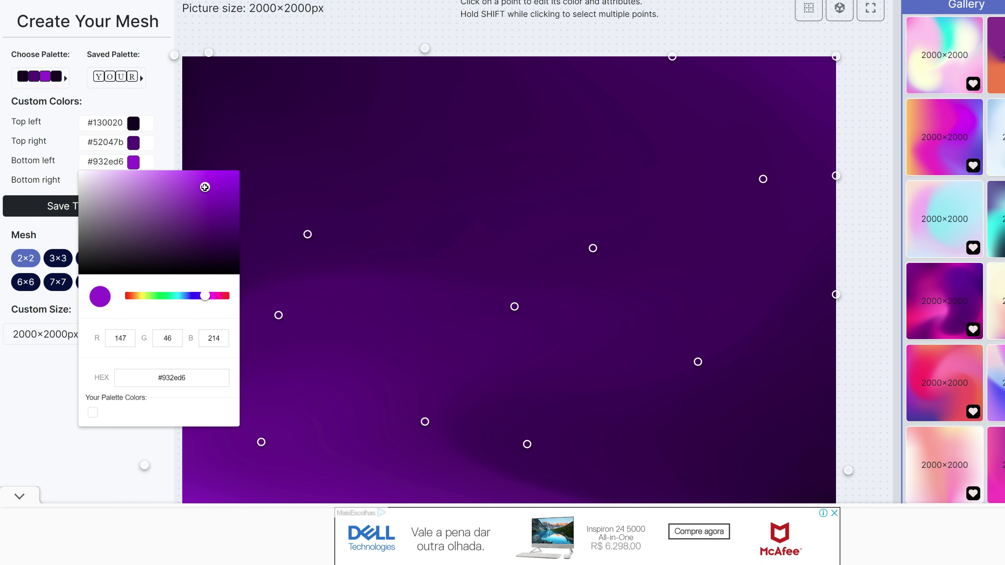
mouse_move(204, 187)
left_mouse_down()
mouse_move(152, 206)
mouse_move(135, 228)
mouse_move(211, 189)
left_mouse_up()
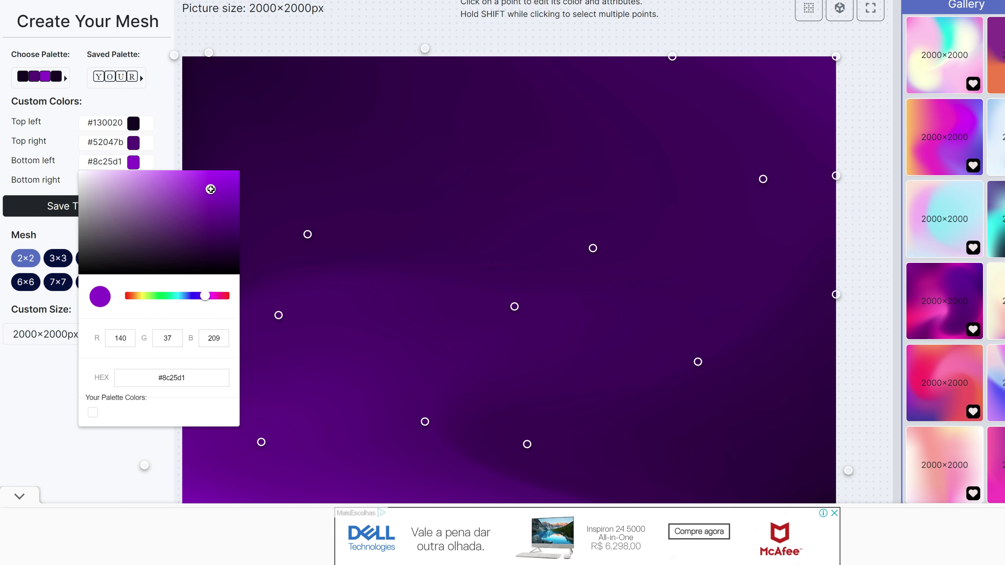
left_click(277, 39)
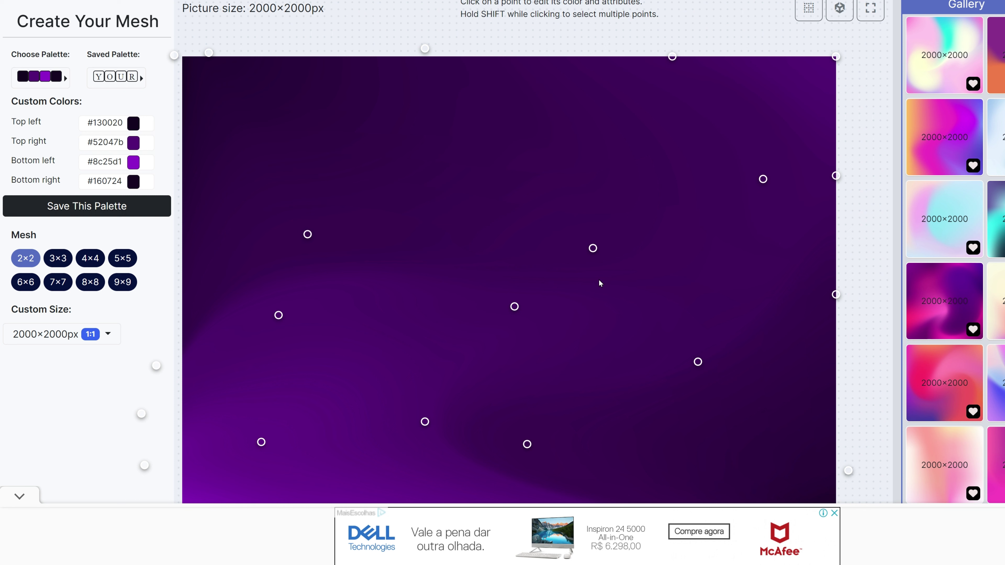
Try moving mesh points and 3×3 and 6×6 grids, ending on a plain 2×2 mesh
left_click(424, 421)
mouse_move(424, 420)
left_mouse_down()
mouse_move(492, 393)
mouse_move(277, 422)
mouse_move(422, 397)
left_mouse_up()
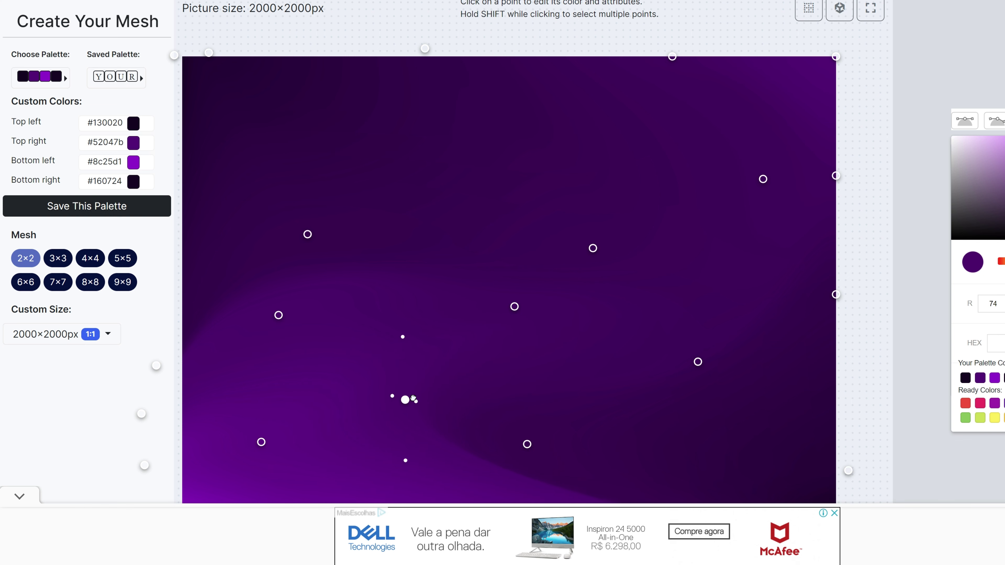
left_click_drag(762, 179, 744, 186)
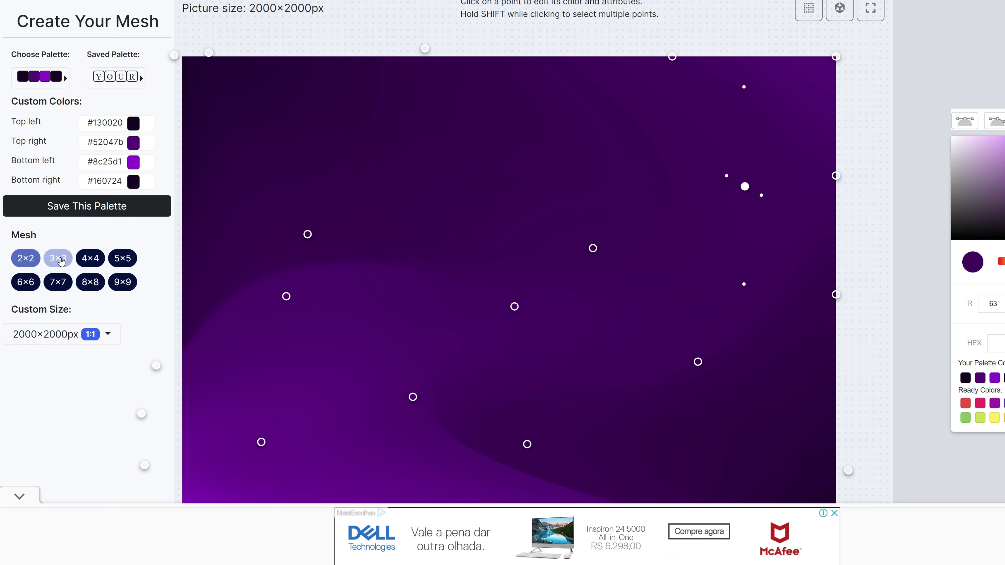
left_click(59, 260)
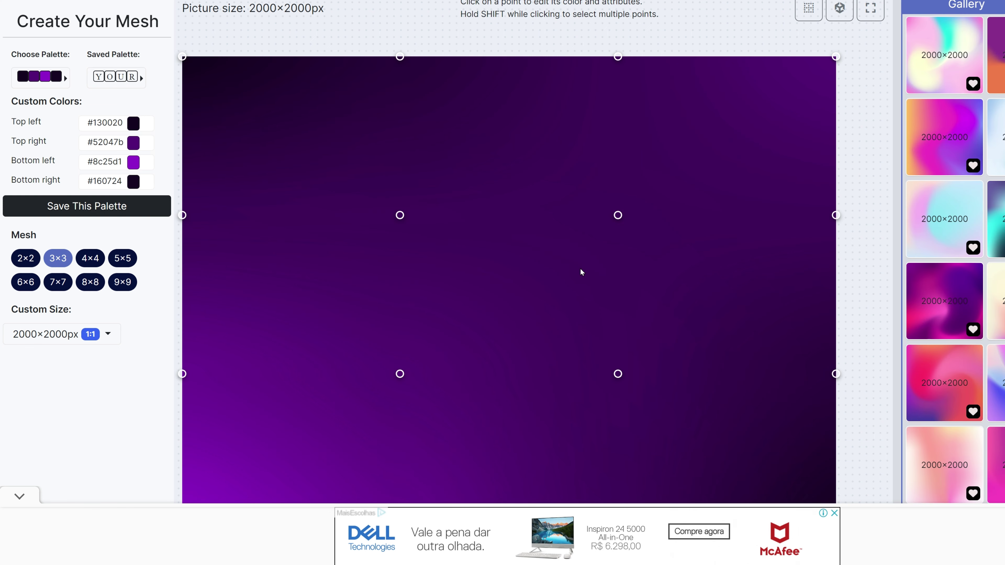
left_click(20, 266)
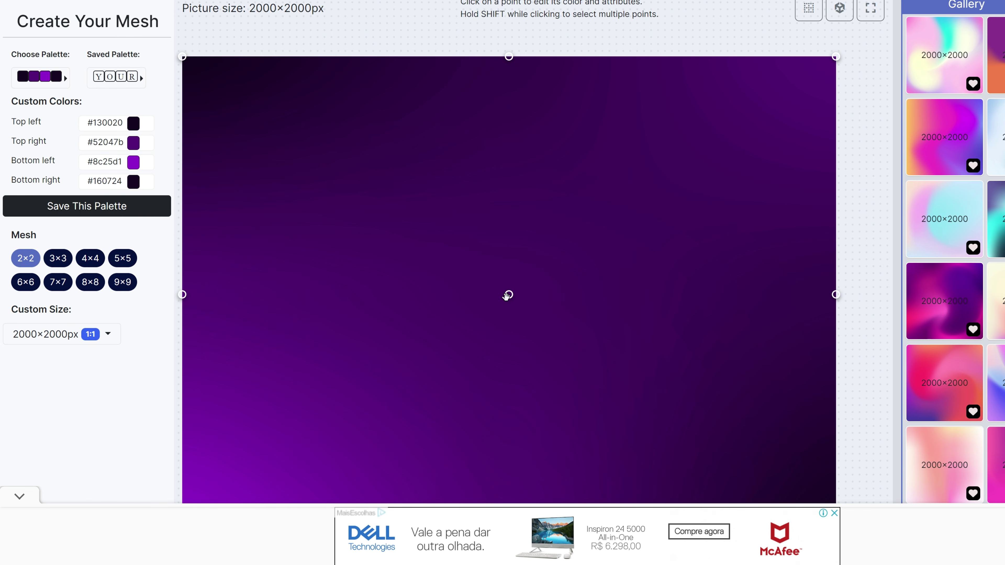
left_click_drag(507, 295, 360, 357)
left_click(25, 282)
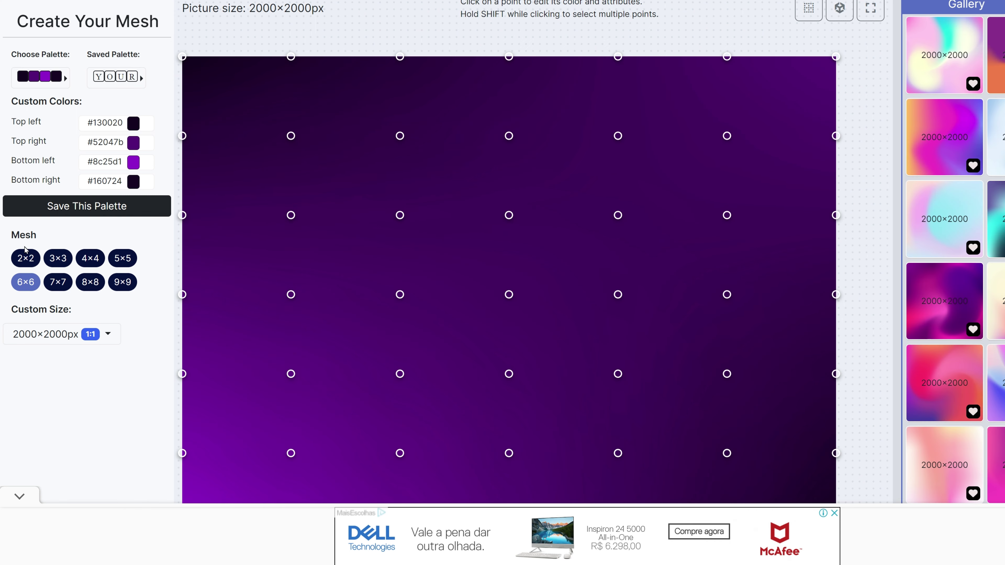
left_click(26, 259)
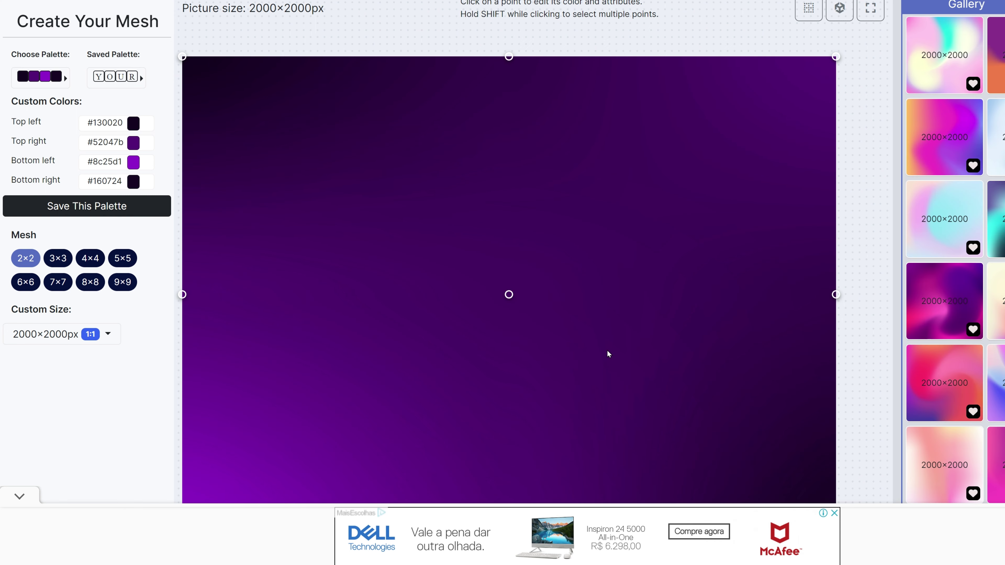
Reload the dark purple wave preset from the Gallery, restoring its #8930d6 bottom-left colour
scroll(996, 365, "up", 5)
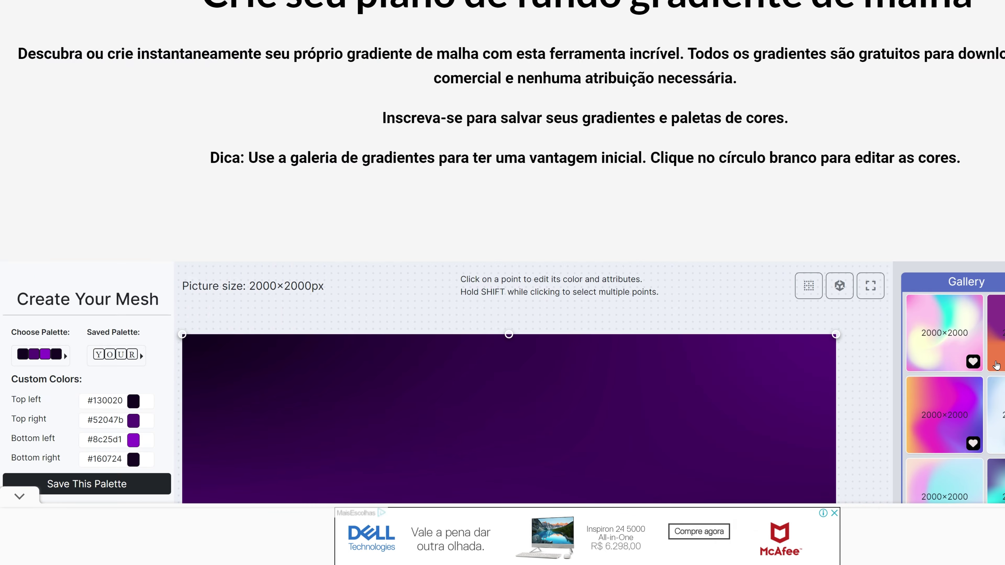
scroll(995, 365, "down", 5)
scroll(995, 365, "down", 4)
scroll(938, 146, "down", 3)
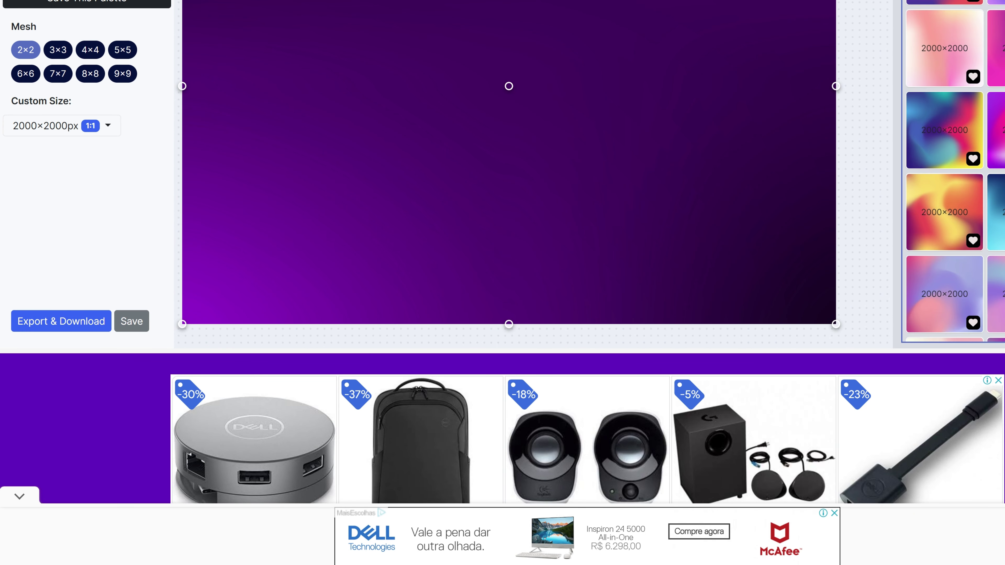
scroll(938, 147, "down", 3)
scroll(939, 147, "down", 3)
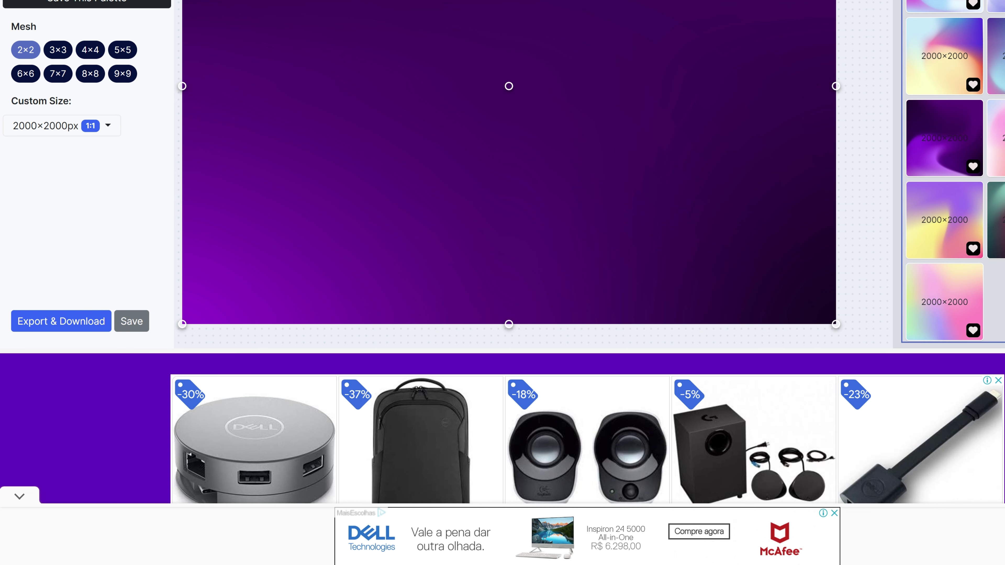
left_click(928, 155)
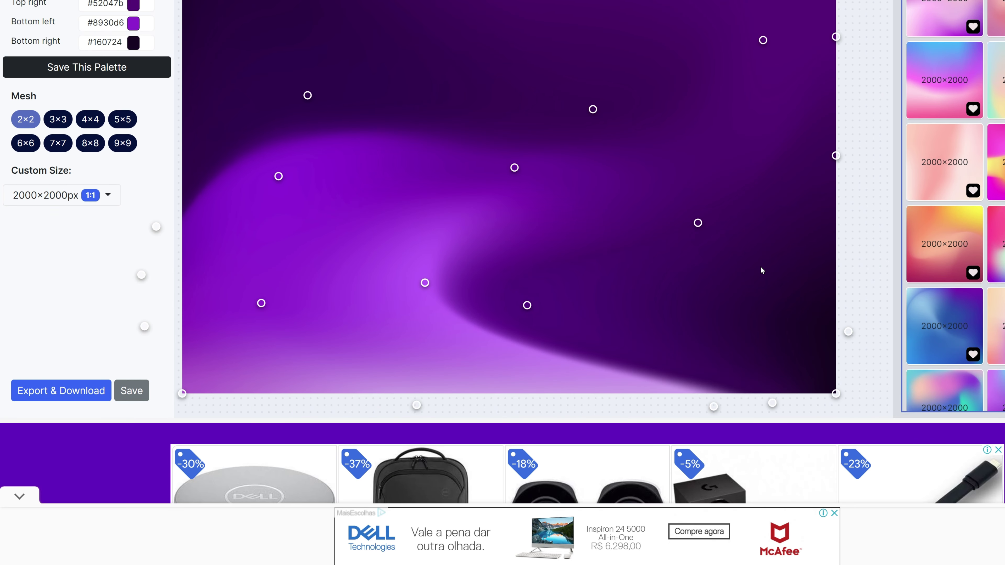
Reposition several interior mesh points so a light-purple wave curves across the lower half
left_click(424, 282)
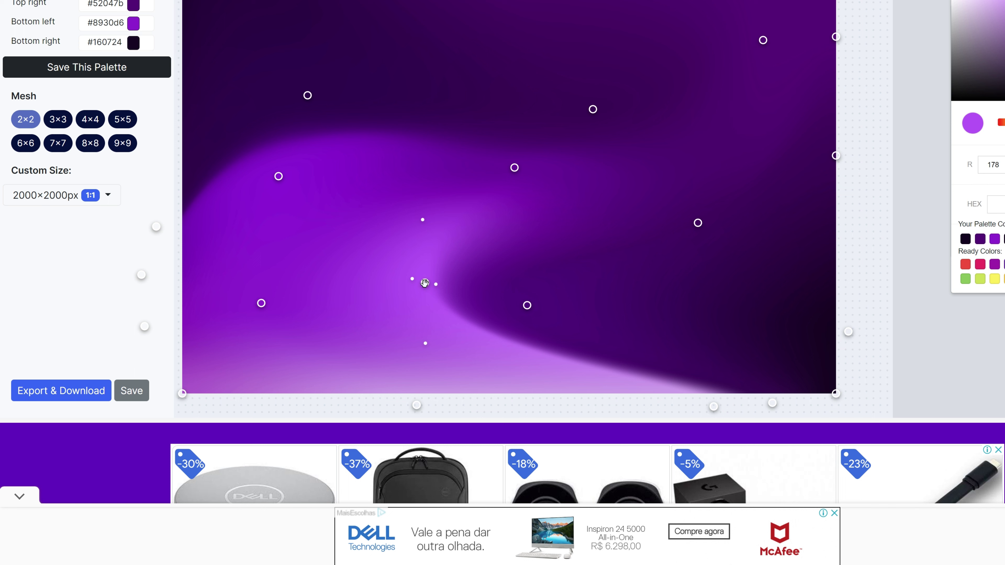
mouse_move(427, 282)
left_mouse_down()
mouse_move(400, 288)
mouse_move(425, 288)
left_mouse_up()
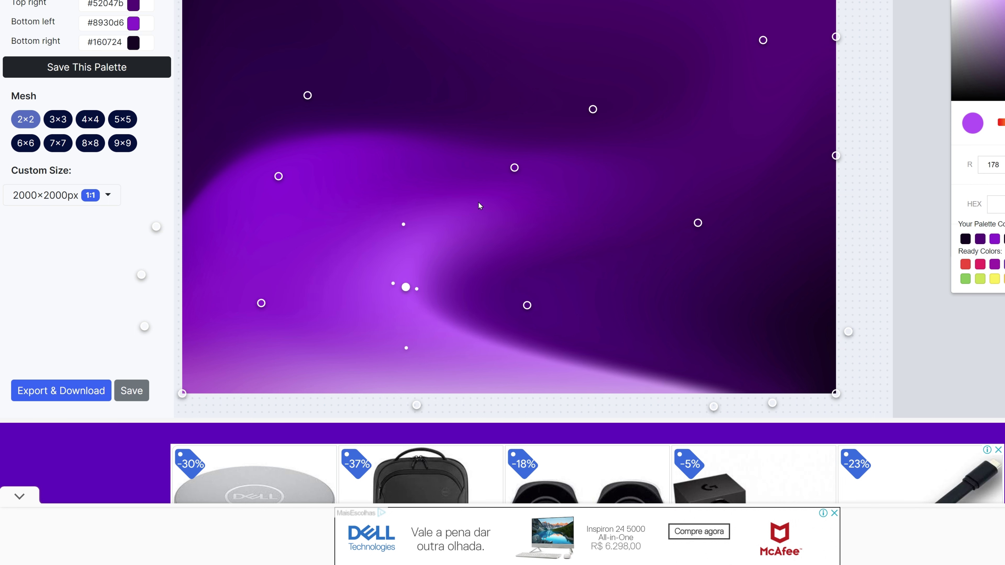
mouse_move(514, 175)
left_mouse_down()
mouse_move(492, 57)
mouse_move(458, 36)
mouse_move(470, 101)
mouse_move(525, 190)
mouse_move(549, 186)
left_mouse_up()
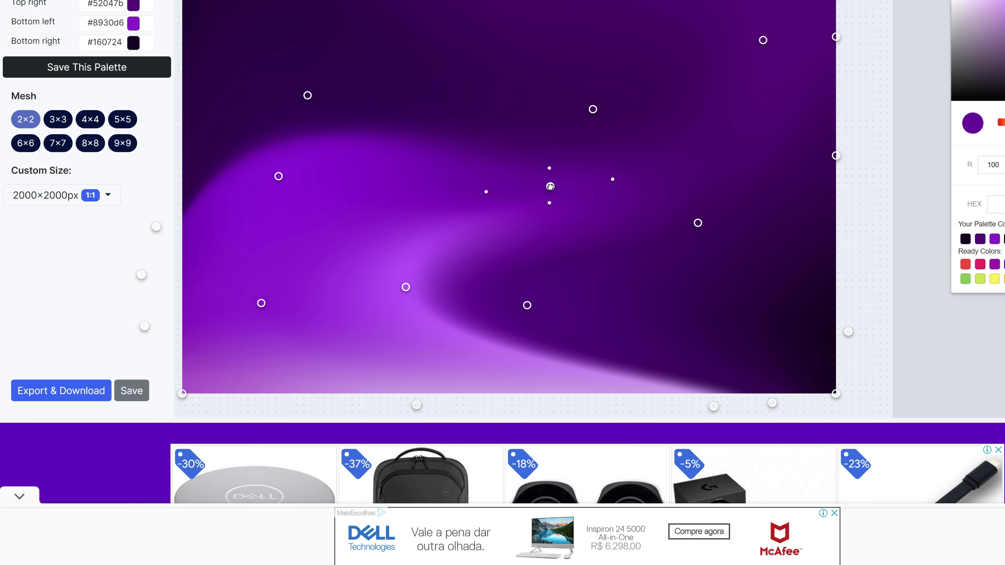
mouse_move(527, 304)
left_mouse_down()
mouse_move(423, 299)
mouse_move(456, 295)
mouse_move(437, 295)
left_mouse_up()
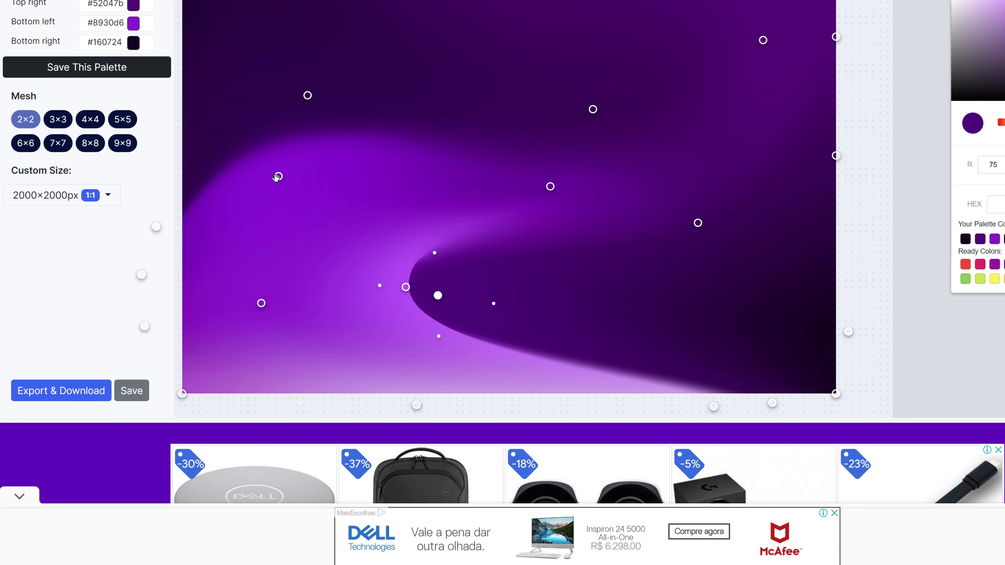
mouse_move(278, 177)
left_mouse_down()
mouse_move(247, 177)
mouse_move(258, 179)
left_mouse_up()
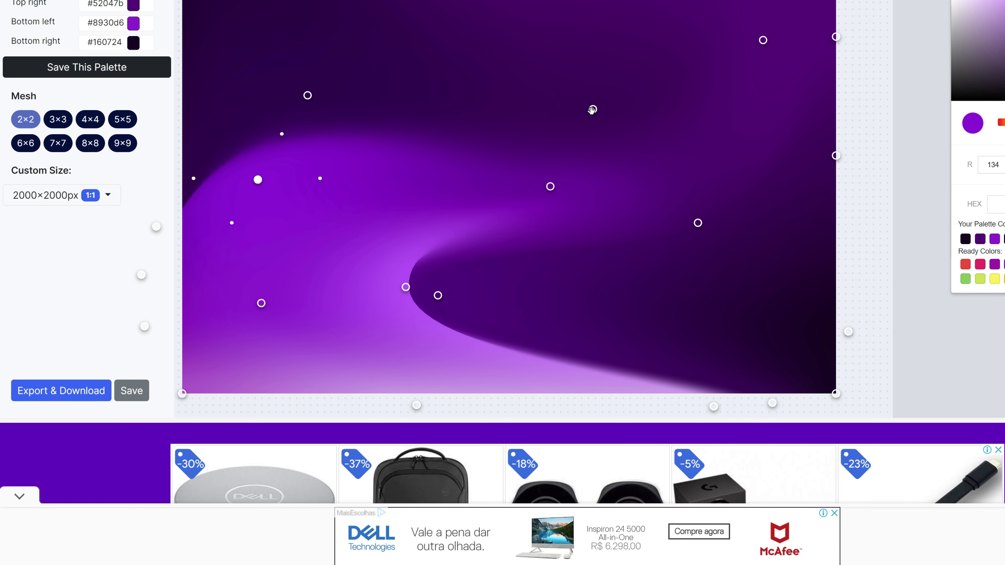
left_click_drag(592, 110, 564, 97)
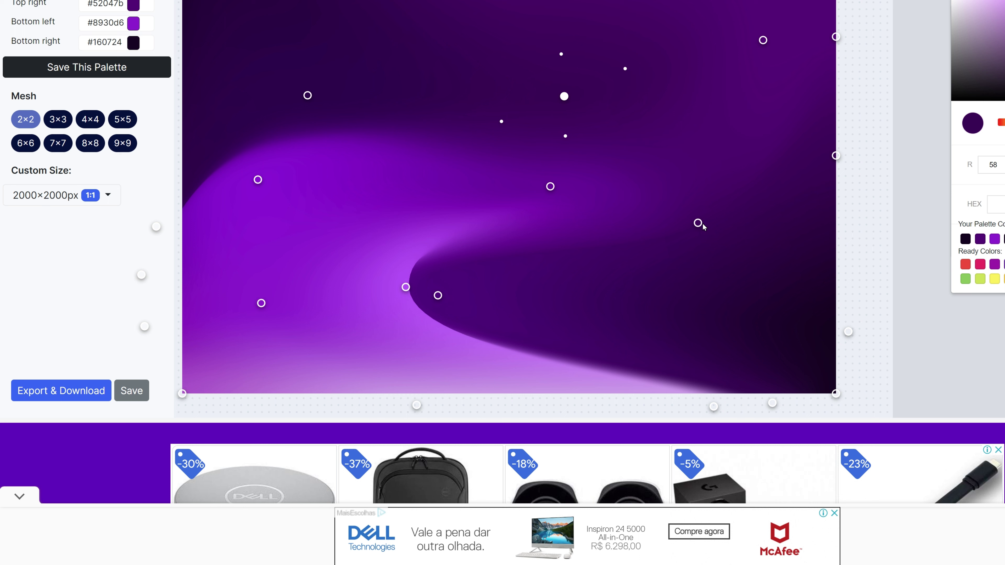
mouse_move(699, 223)
left_mouse_down()
mouse_move(727, 239)
mouse_move(716, 232)
left_mouse_up()
left_click_drag(307, 95, 325, 111)
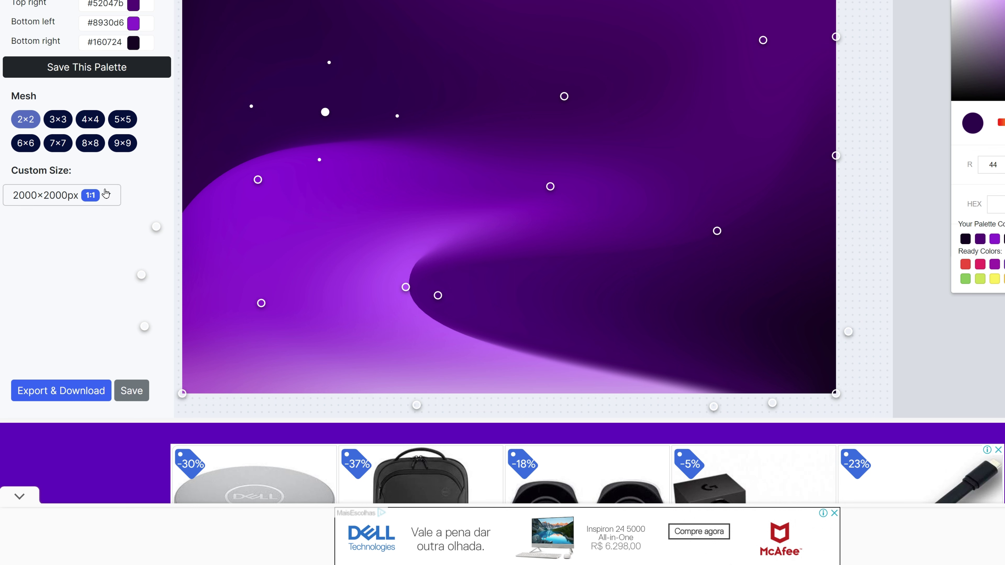
left_click(107, 195)
scroll(434, 282, "up", 3)
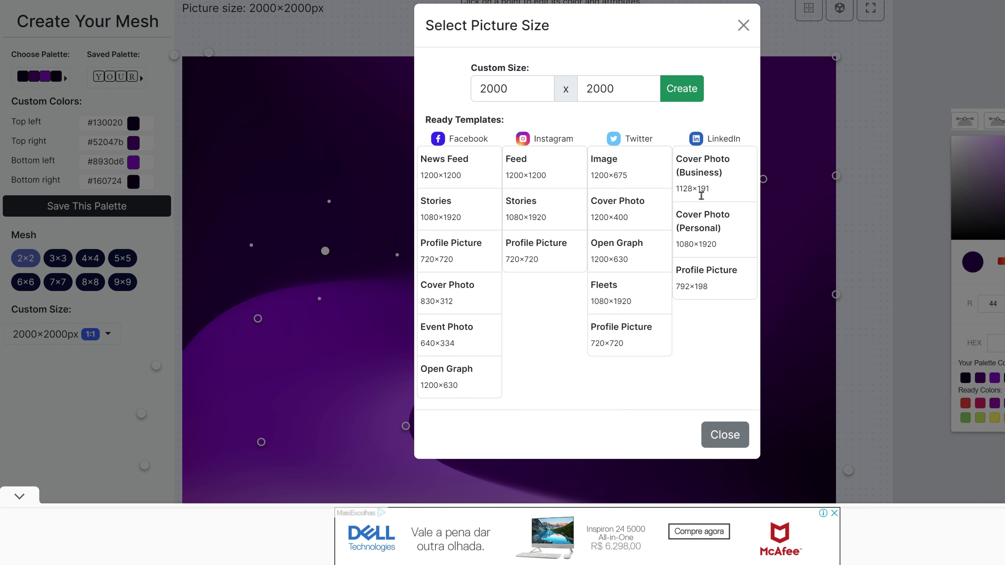
mouse_move(506, 88)
double_click(515, 89)
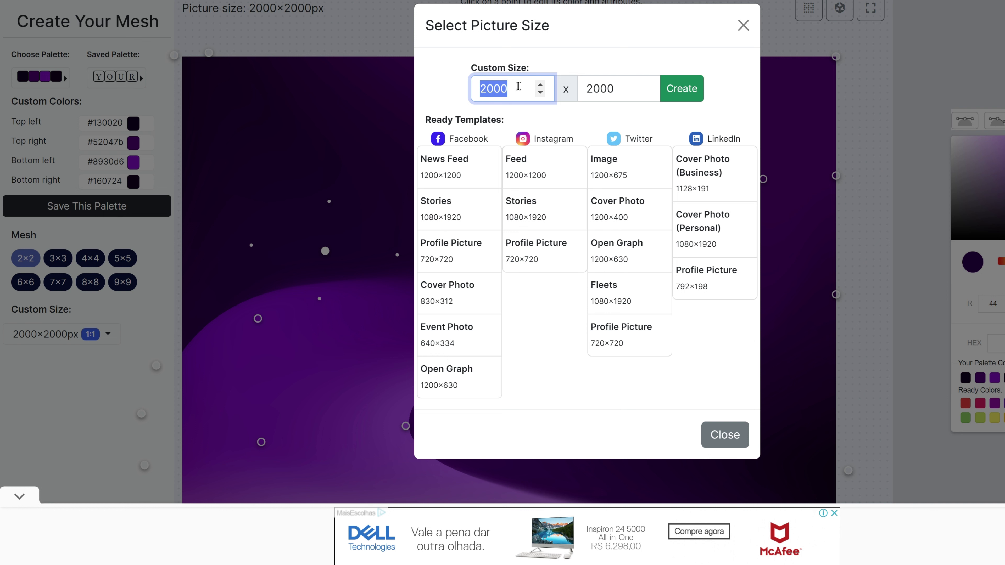
left_click(516, 88)
left_click(632, 89)
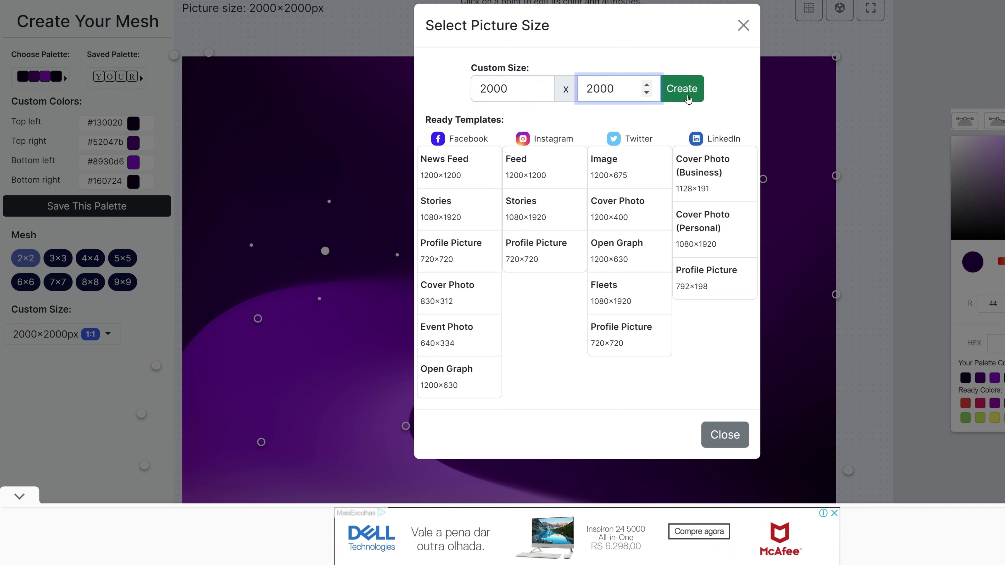
left_click(743, 25)
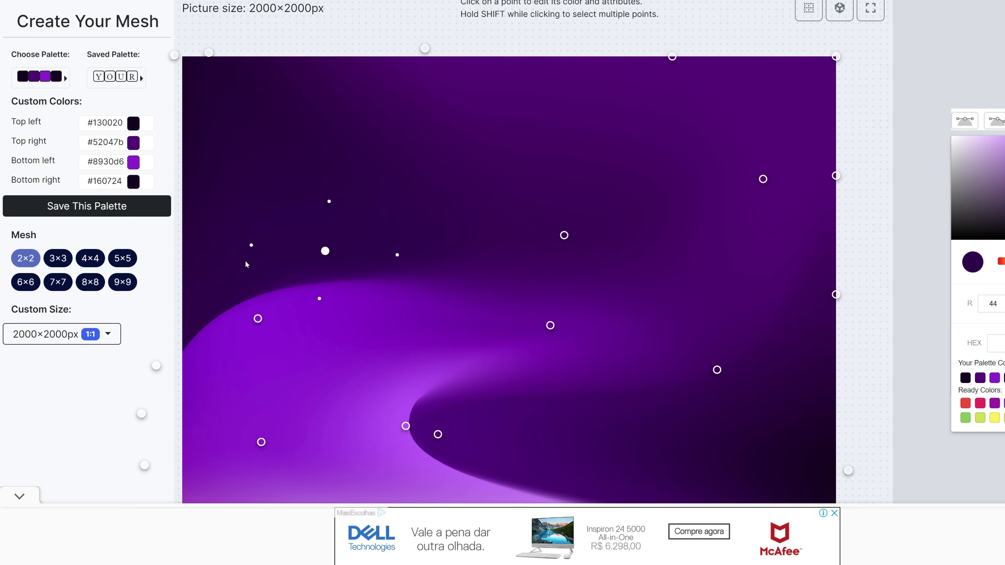
Export the gradient as gradientImage.png to the desktop (Área de Trabalho)
scroll(543, 231, "down", 2)
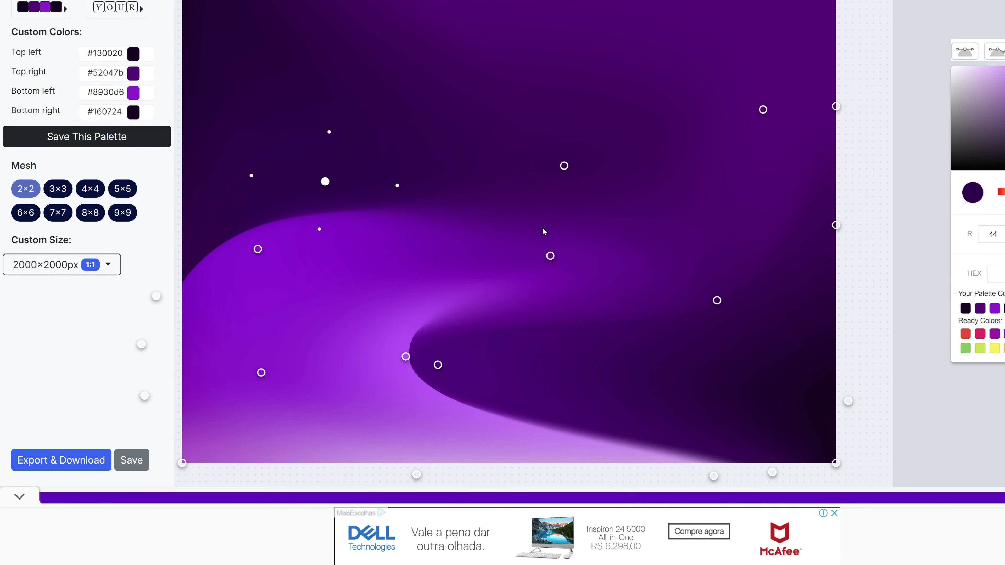
scroll(542, 226, "down", 3)
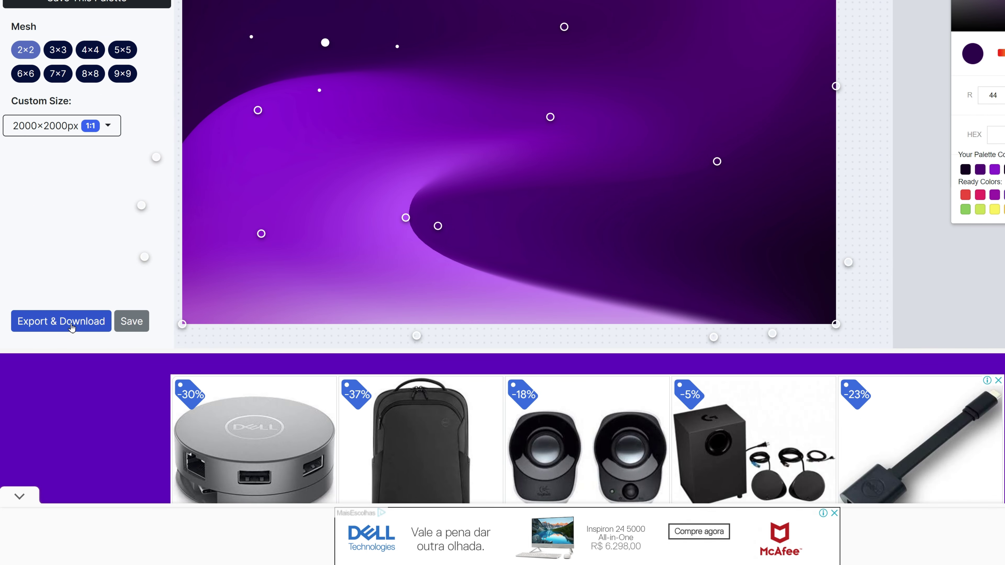
left_click(71, 326)
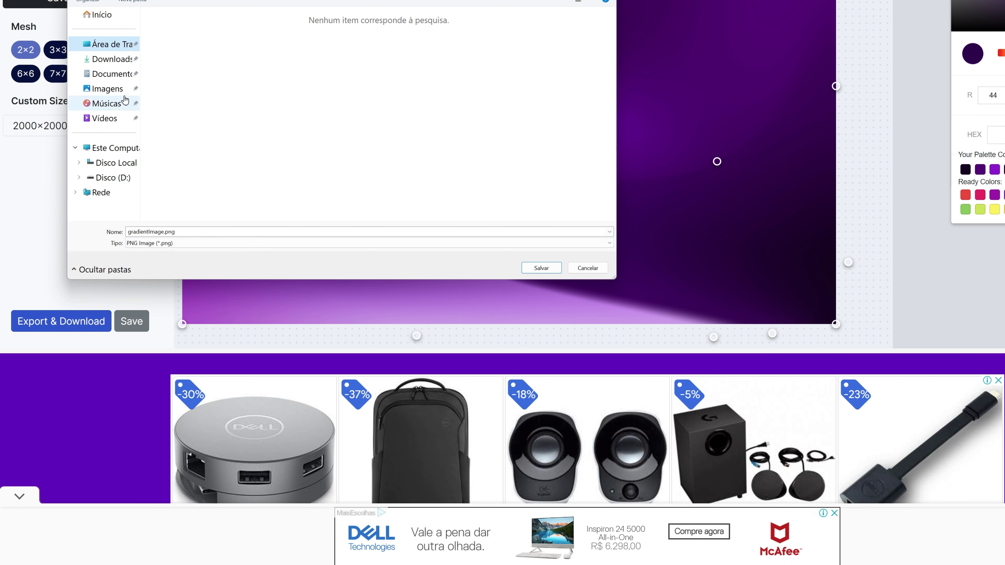
left_click(117, 46)
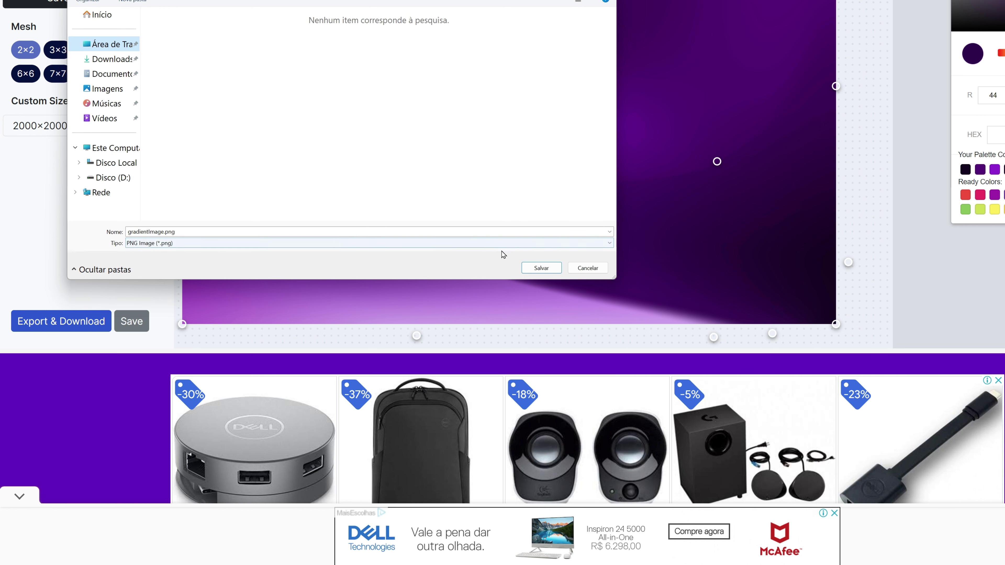
left_click(549, 270)
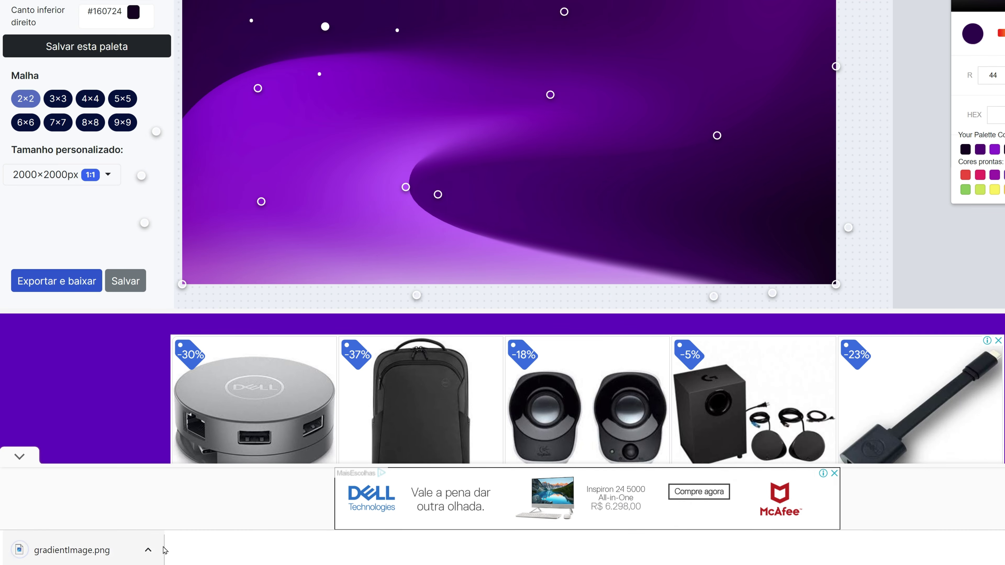
Show the downloaded gradientImage.png in its folder, then return to the gradient editor
left_click(149, 550)
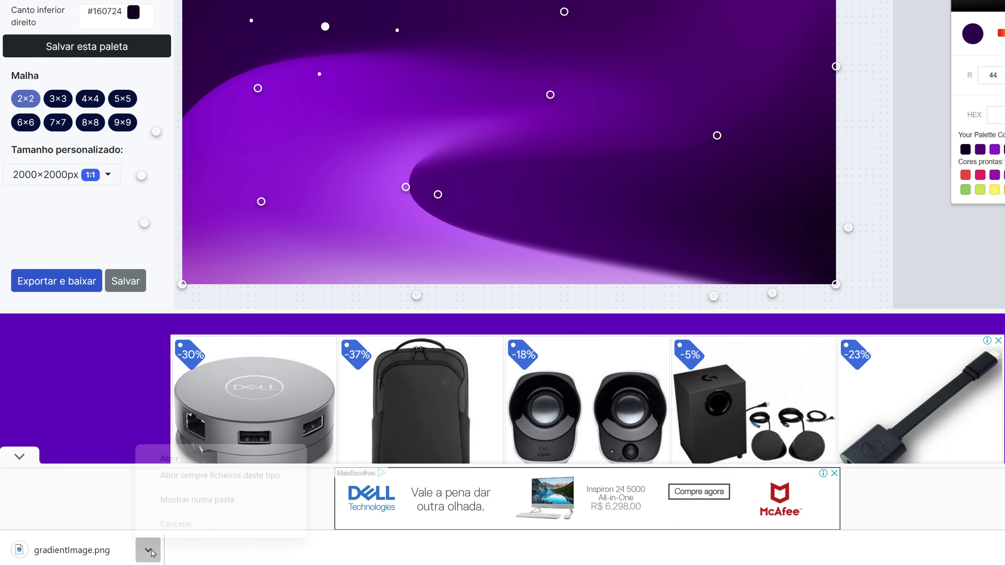
left_click(214, 507)
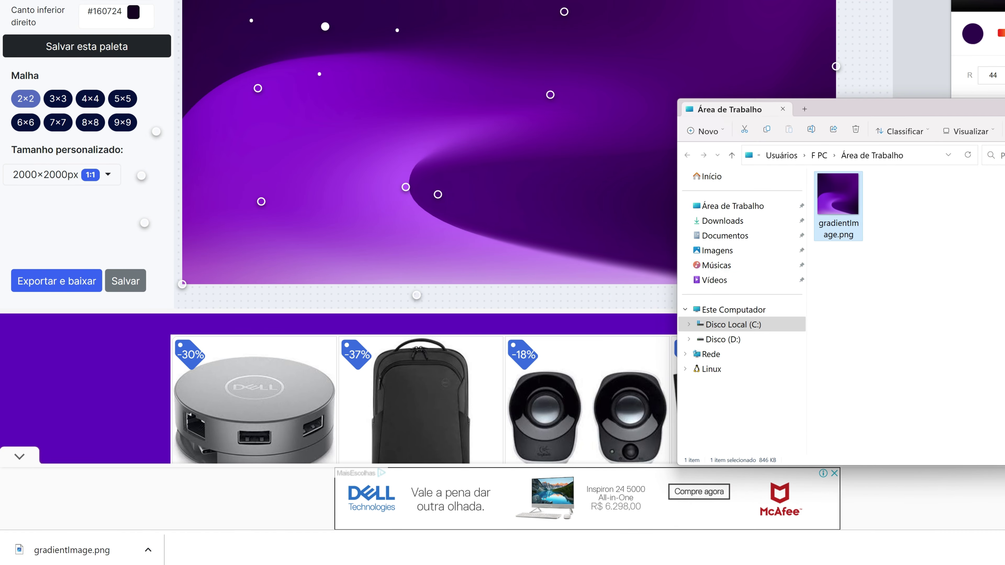
key("alt+Tab")
scroll(503, 234, "up", 2)
Close the browser downloads bar and copy the gradient image with Copiar imagem
scroll(502, 233, "up", 2)
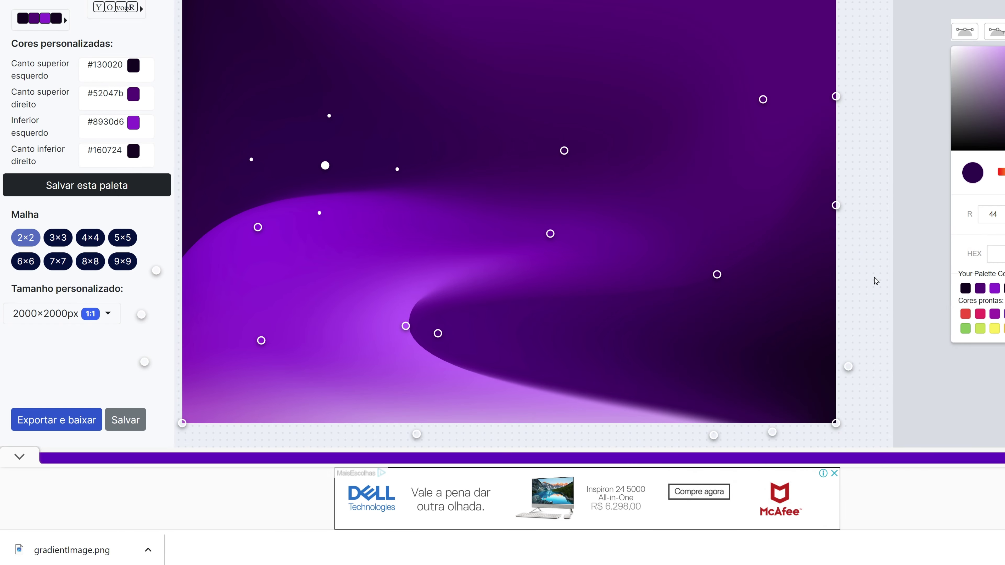
scroll(502, 233, "up", 2)
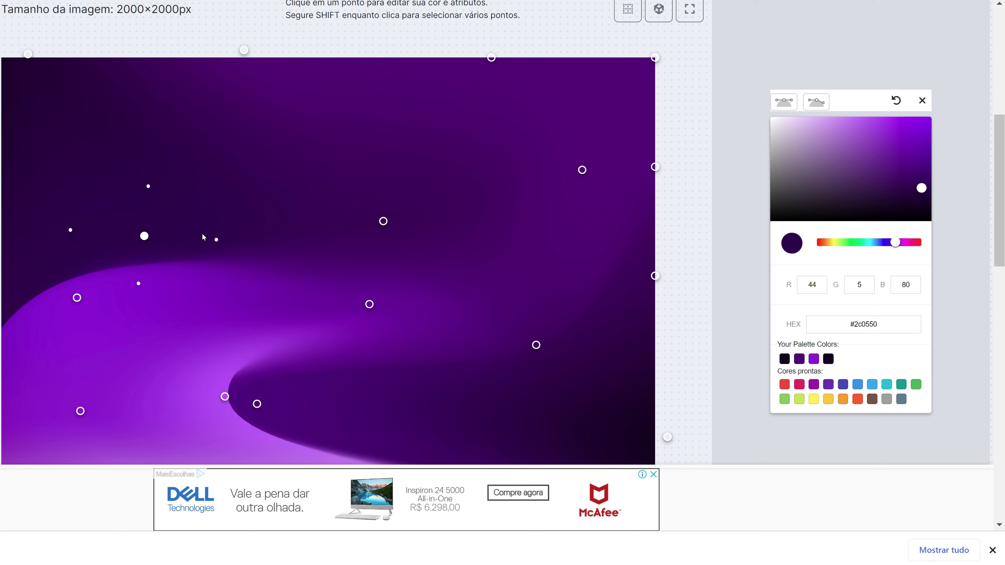
right_click(286, 272)
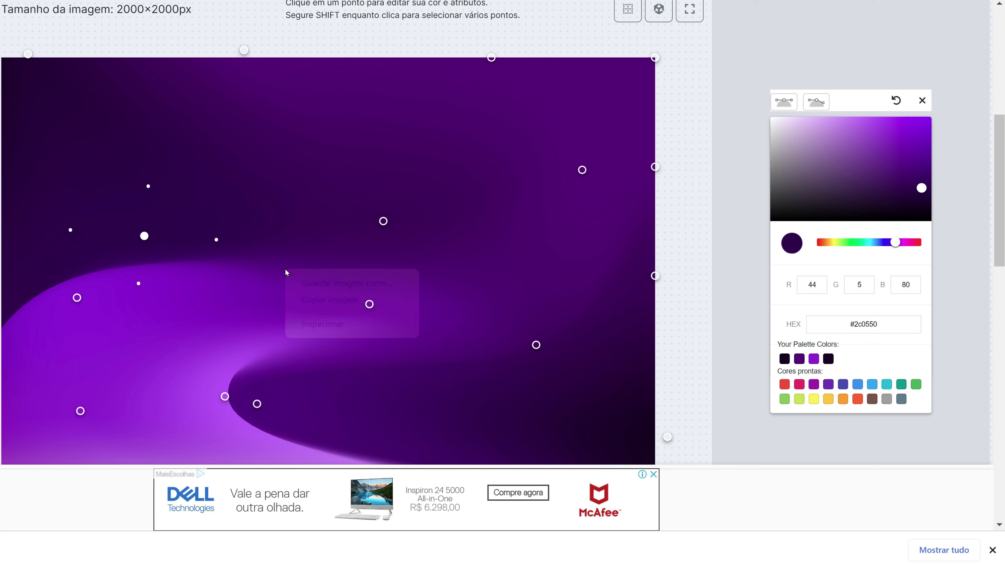
left_click(999, 548)
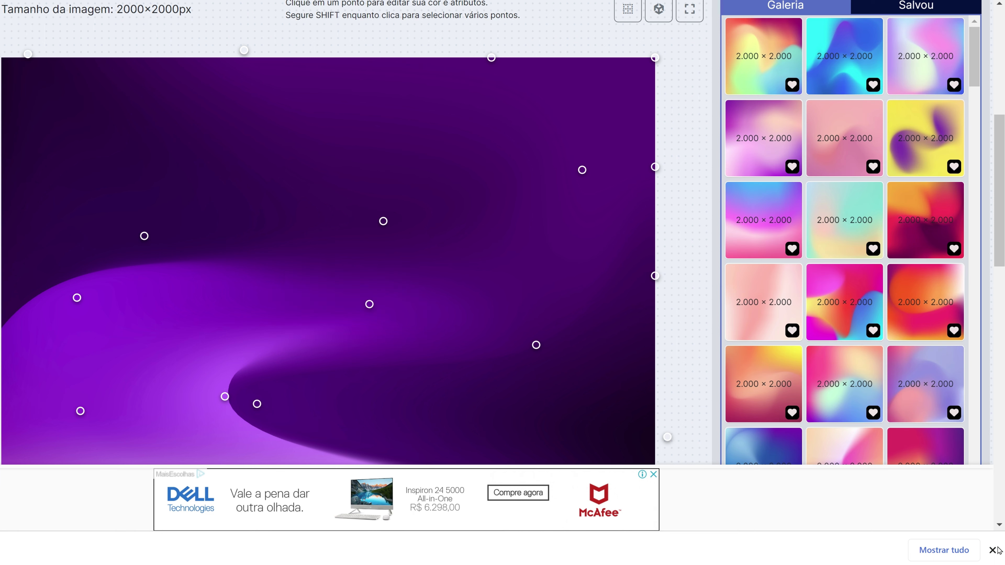
left_click(992, 550)
right_click(234, 241)
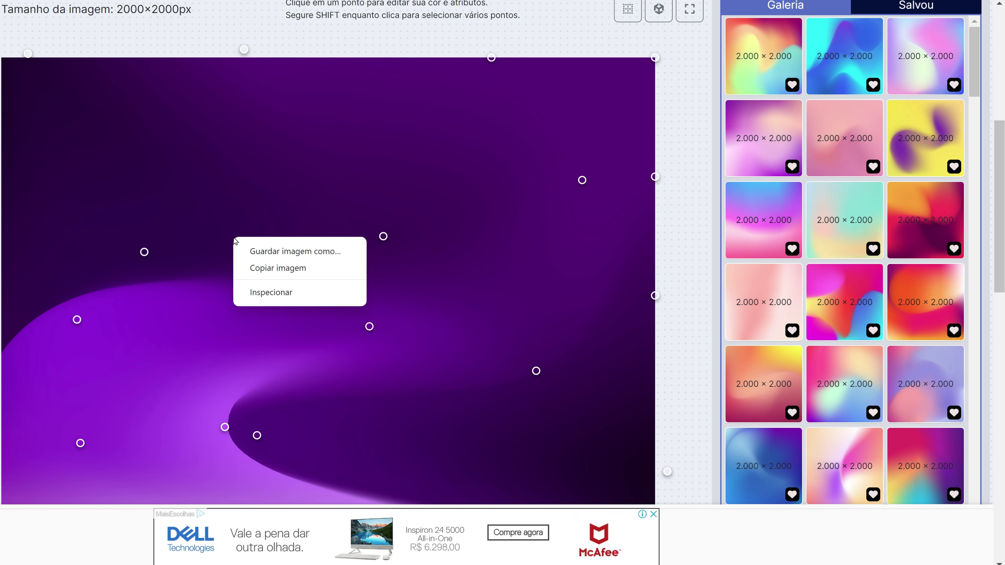
left_click(294, 269)
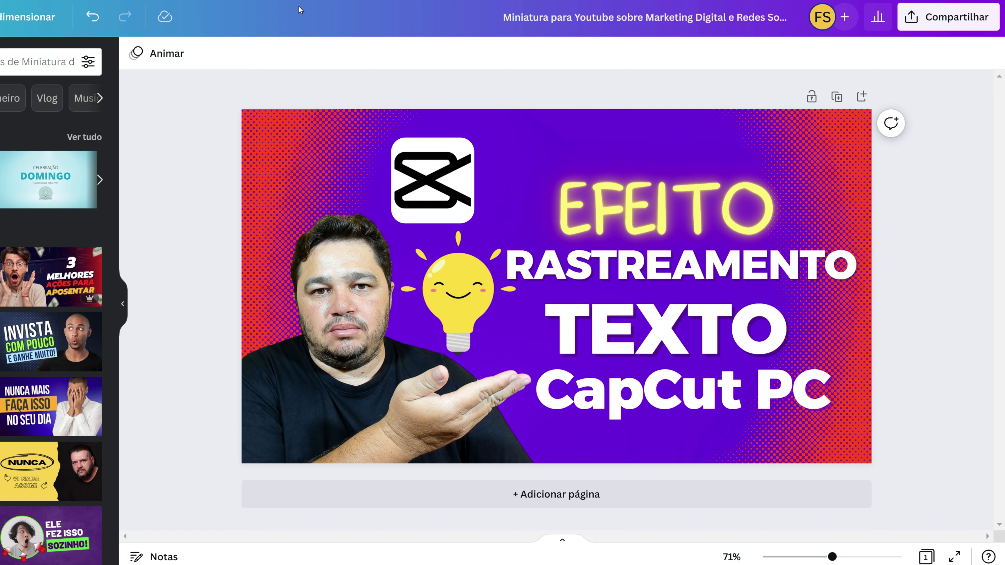
Paste the copied gradient into the thumbnail and stretch it over the full canvas
right_click(578, 154)
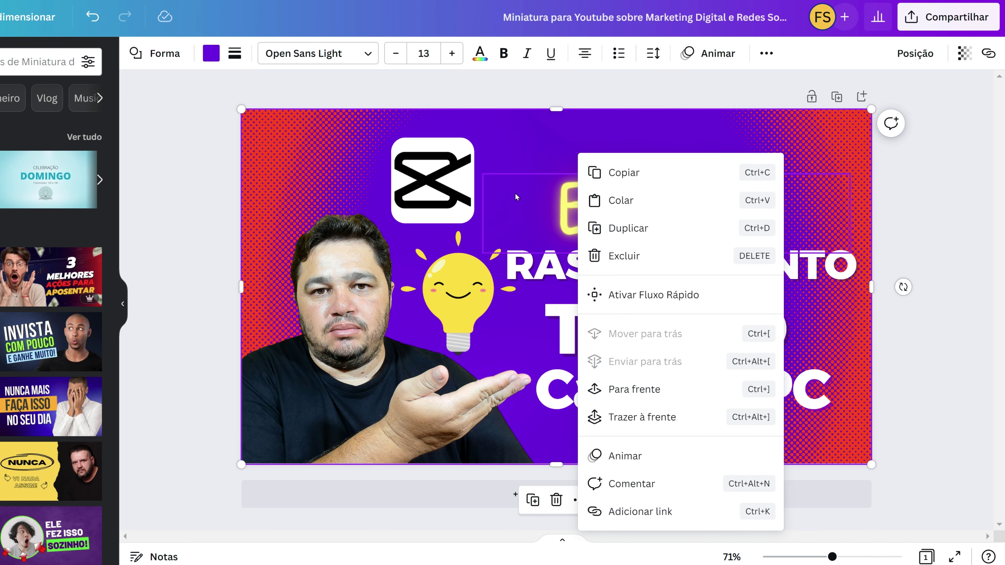
left_click(630, 202)
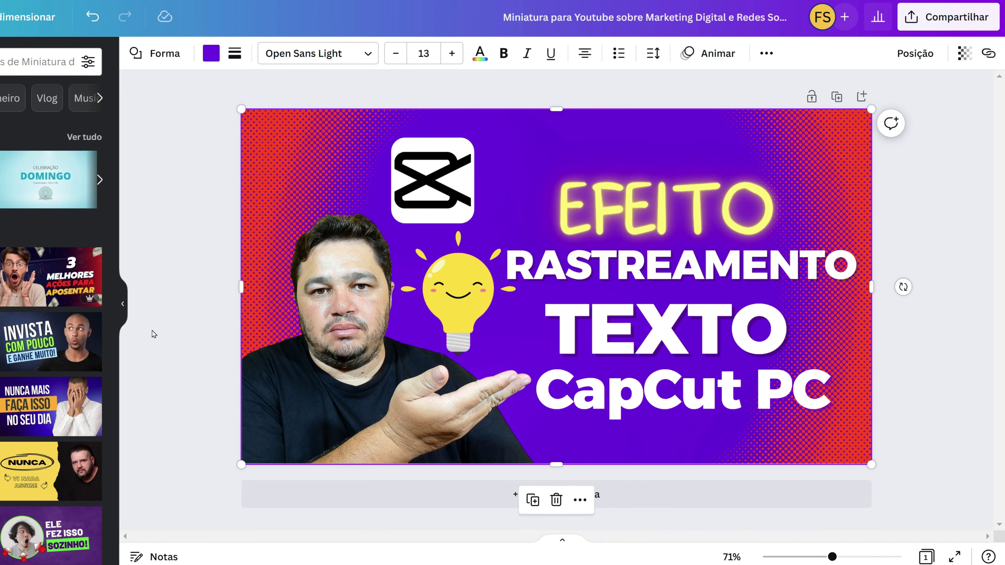
mouse_move(513, 275)
left_mouse_down()
mouse_move(420, 234)
mouse_move(352, 215)
mouse_move(327, 220)
mouse_move(339, 220)
left_mouse_up()
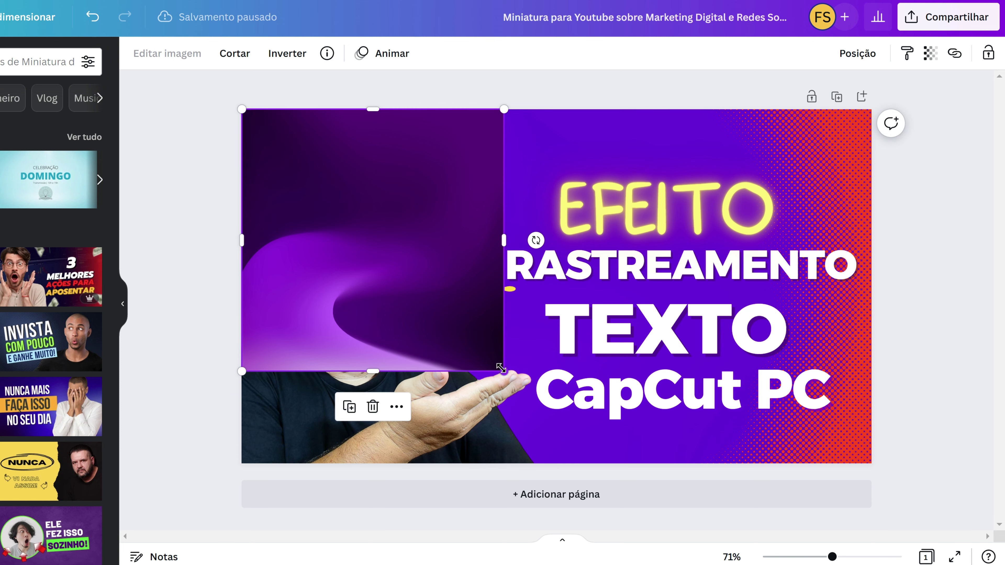
left_click_drag(503, 370, 666, 394)
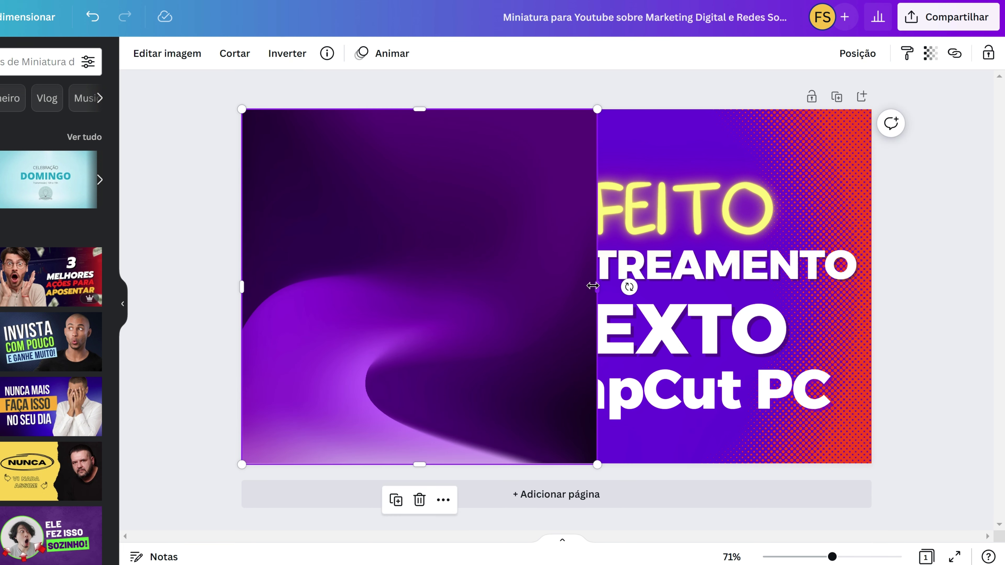
left_click_drag(597, 285, 871, 285)
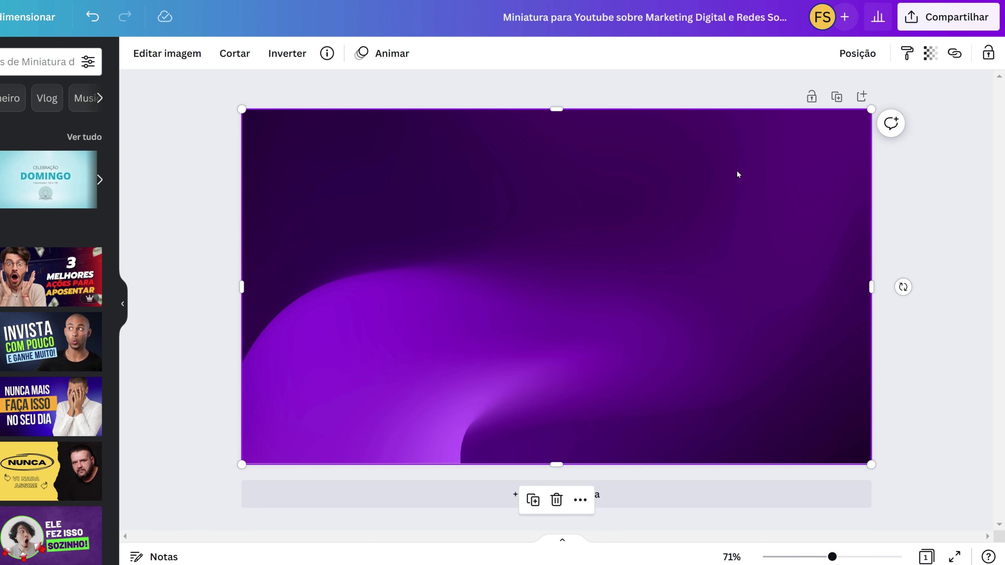
Send the gradient to the back, then bring it forward until it covers the red halftone
right_click(706, 196)
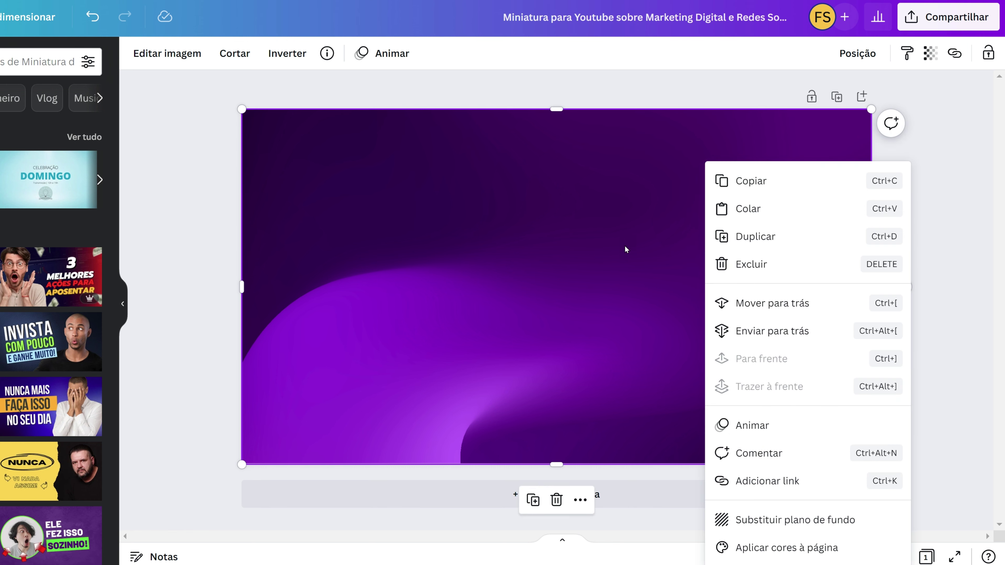
left_click(772, 332)
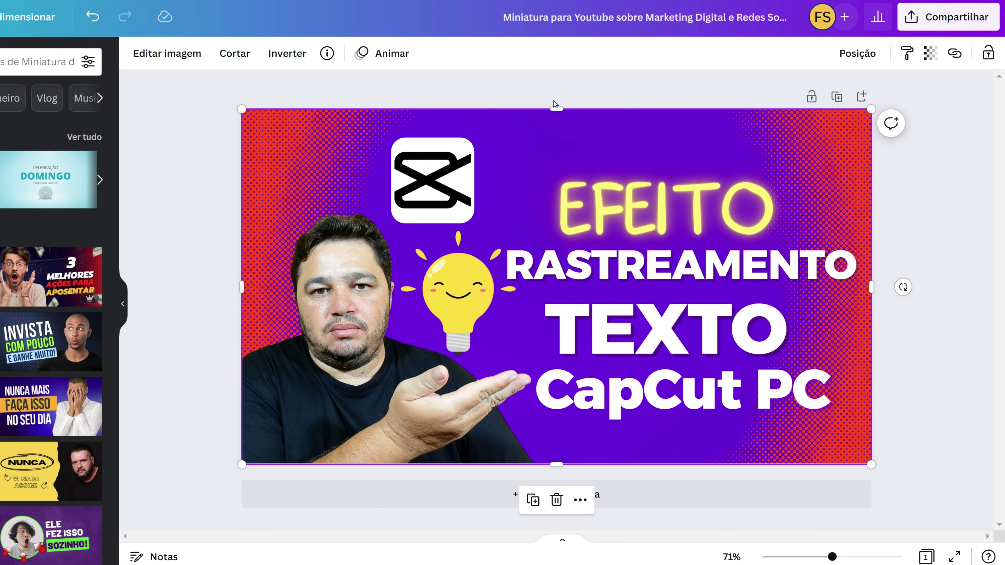
left_click(882, 53)
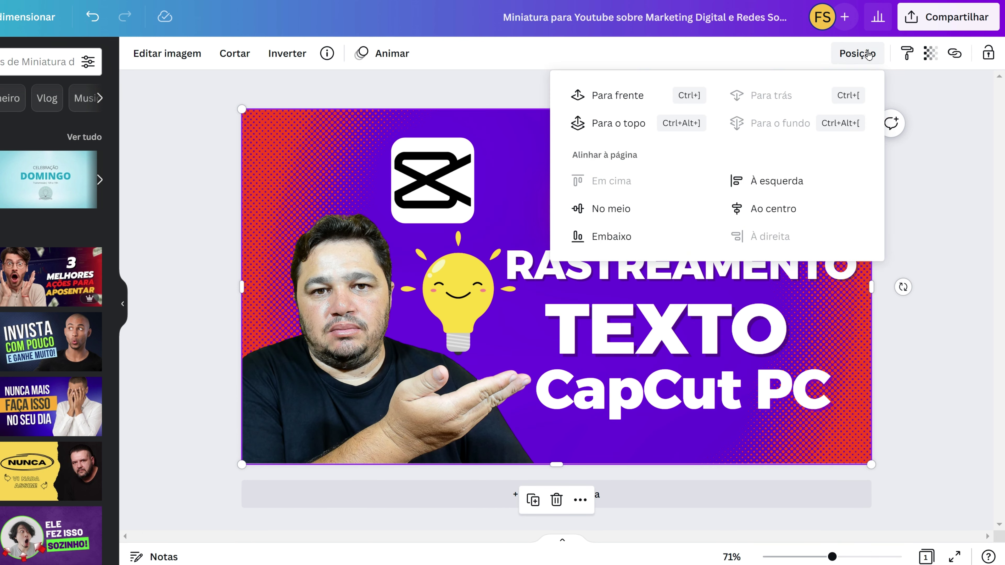
left_click(623, 95)
left_click(566, 337)
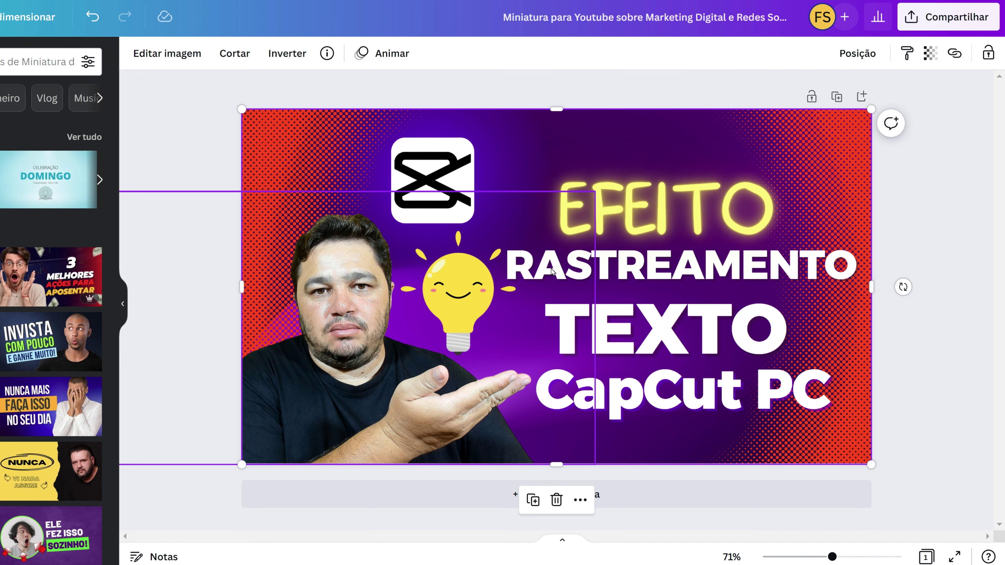
left_click(850, 55)
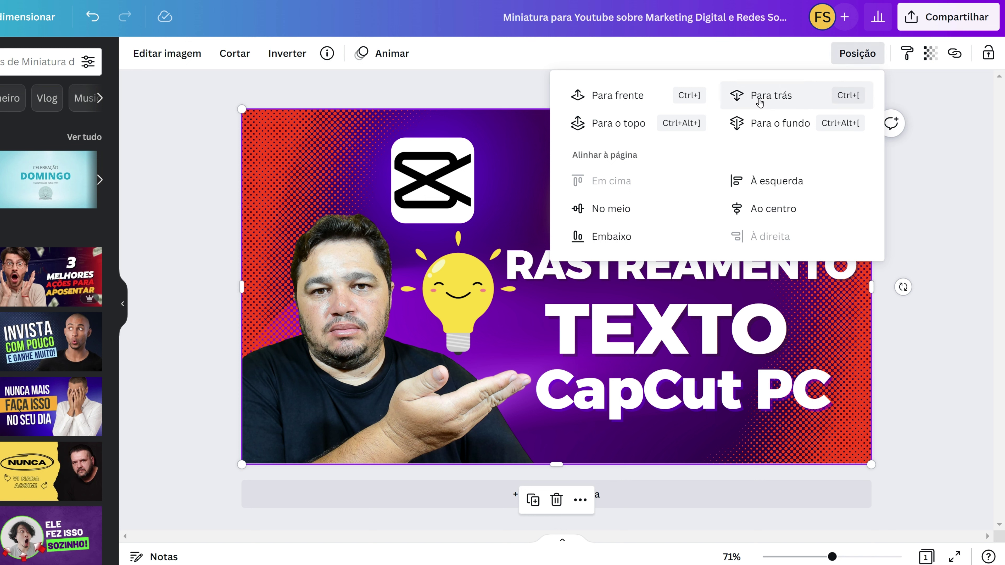
left_click(623, 101)
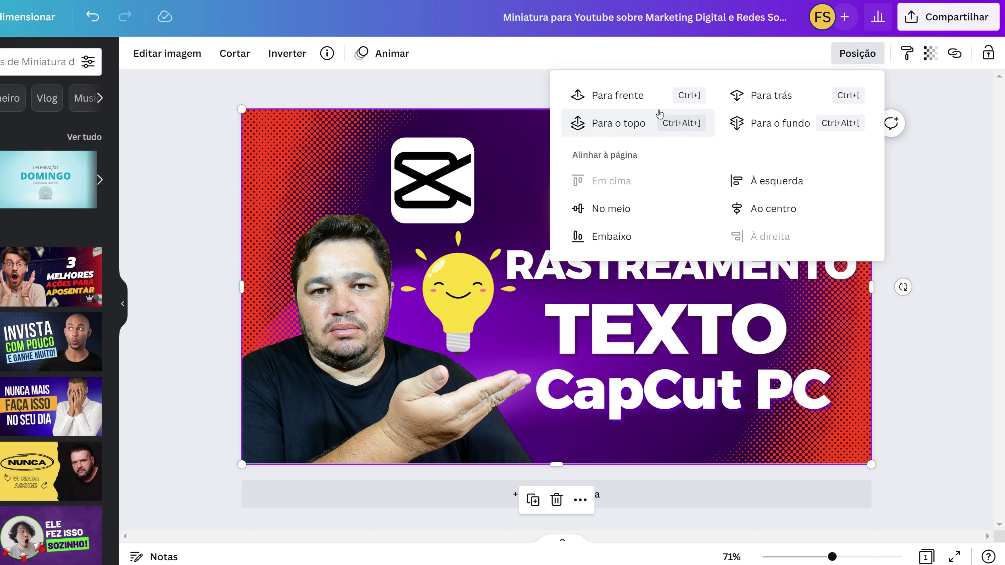
left_click(691, 102)
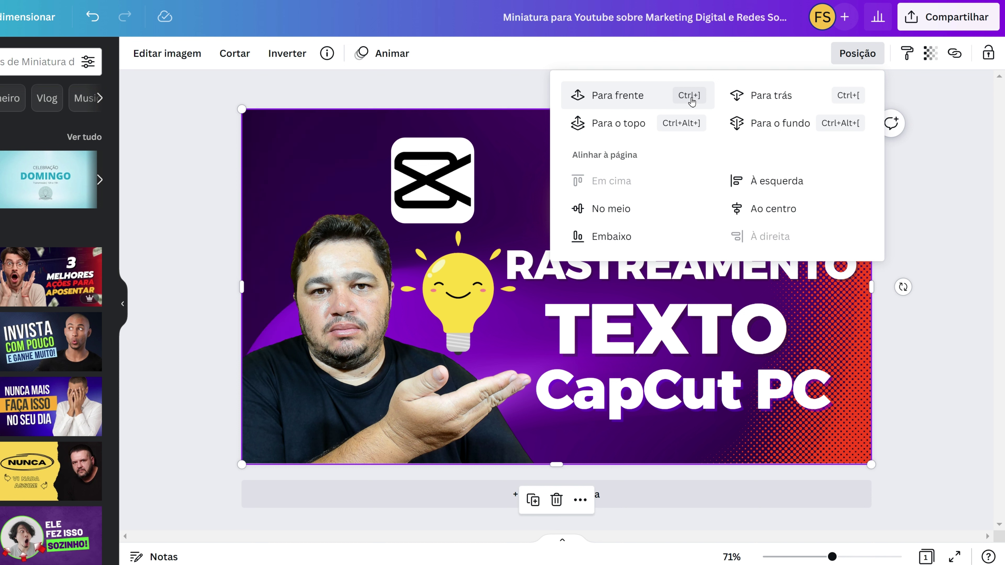
left_click(691, 102)
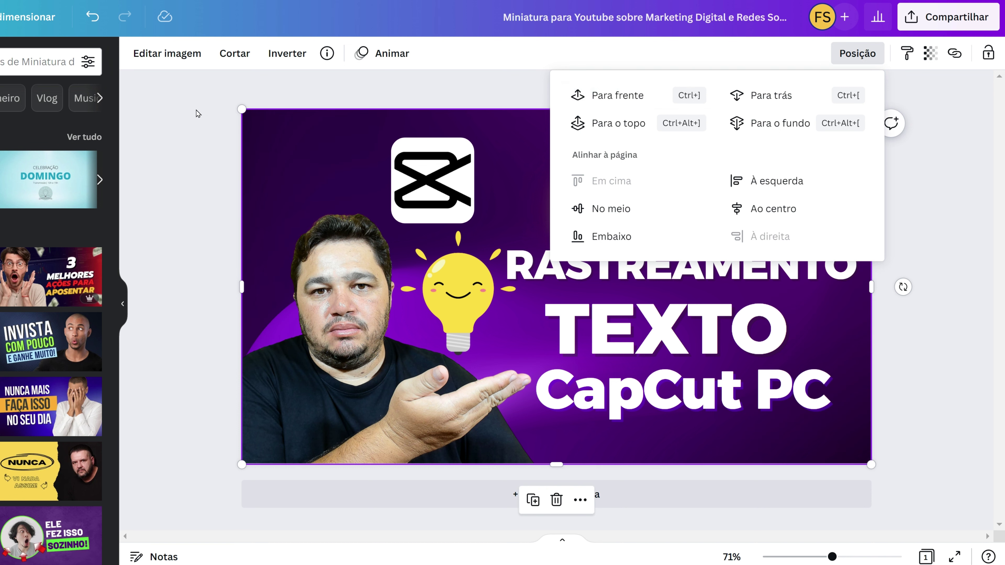
key("Escape")
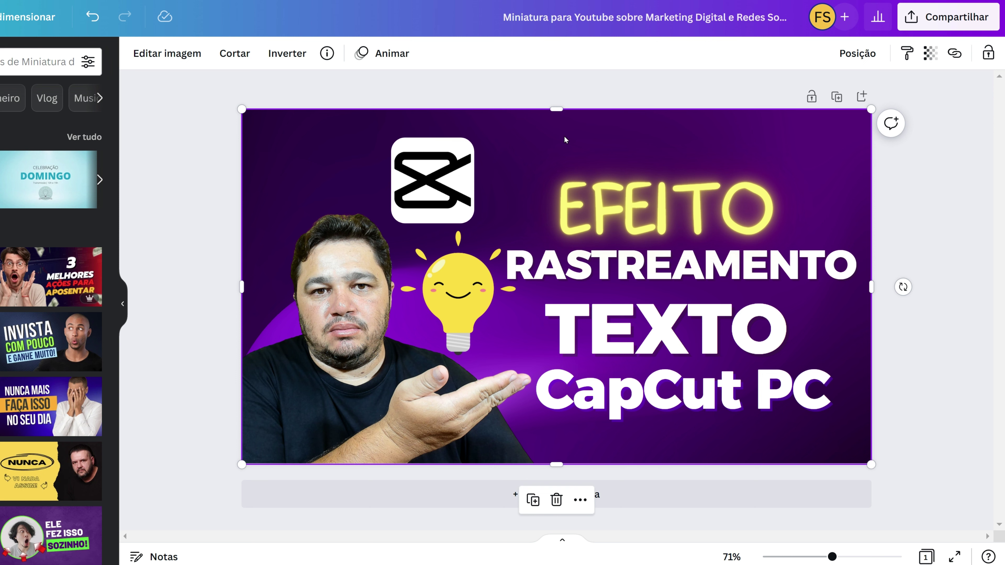
Test the gradient's transparency at around 74, then set it back to 100
left_click(930, 53)
left_click_drag(926, 112, 876, 109)
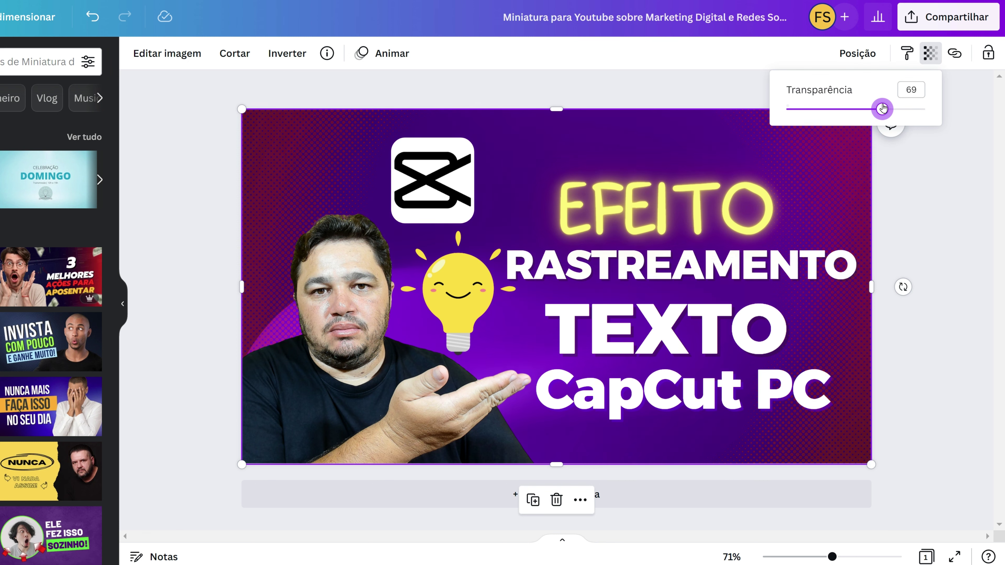
mouse_move(877, 109)
left_mouse_down()
mouse_move(773, 101)
mouse_move(925, 110)
left_mouse_up()
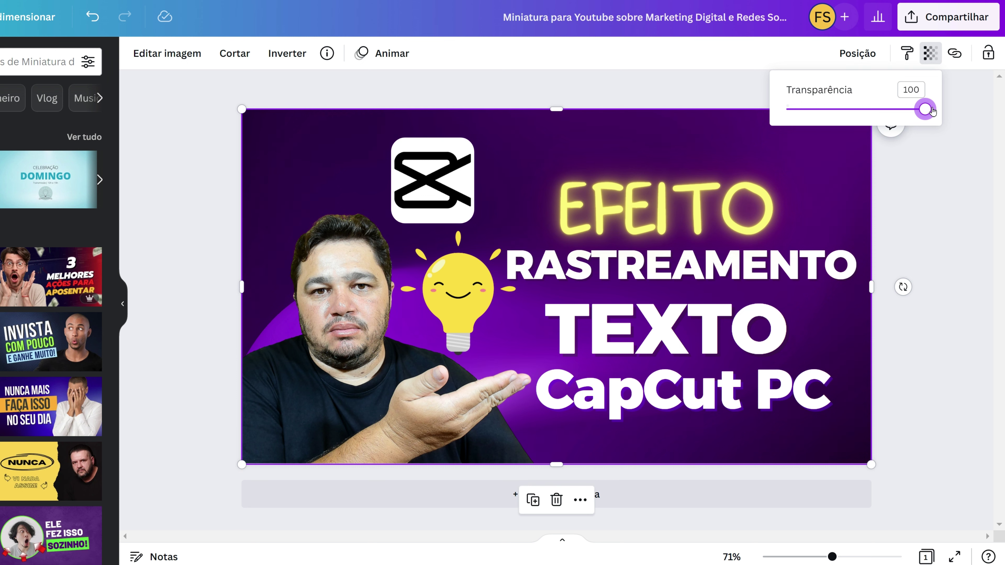
left_click_drag(924, 110, 900, 115)
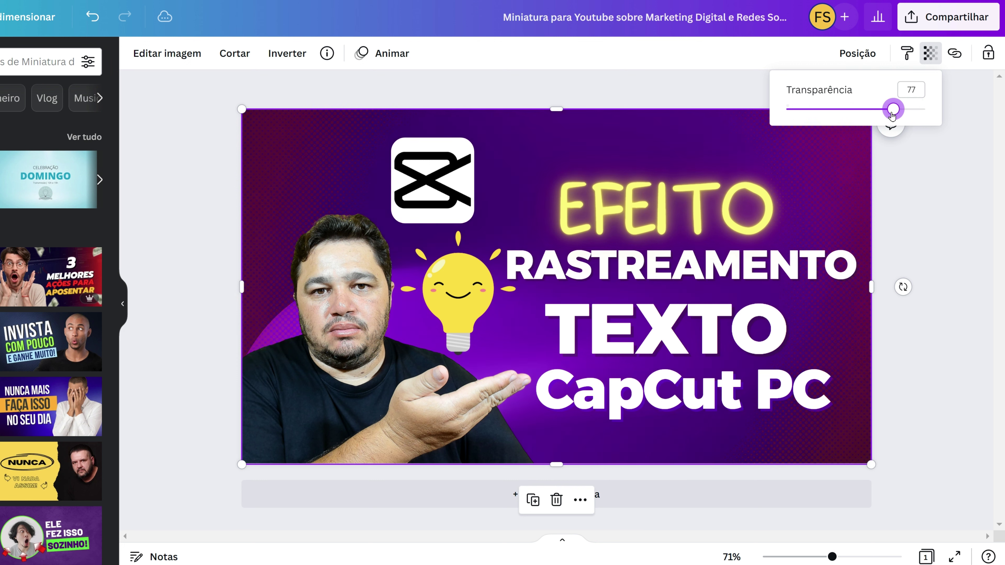
left_click(844, 153)
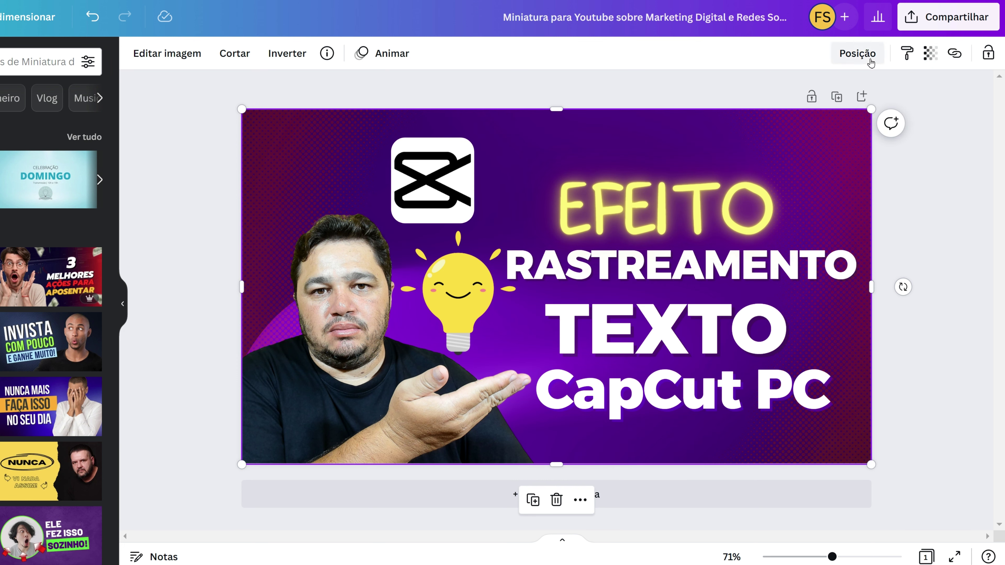
left_click(930, 53)
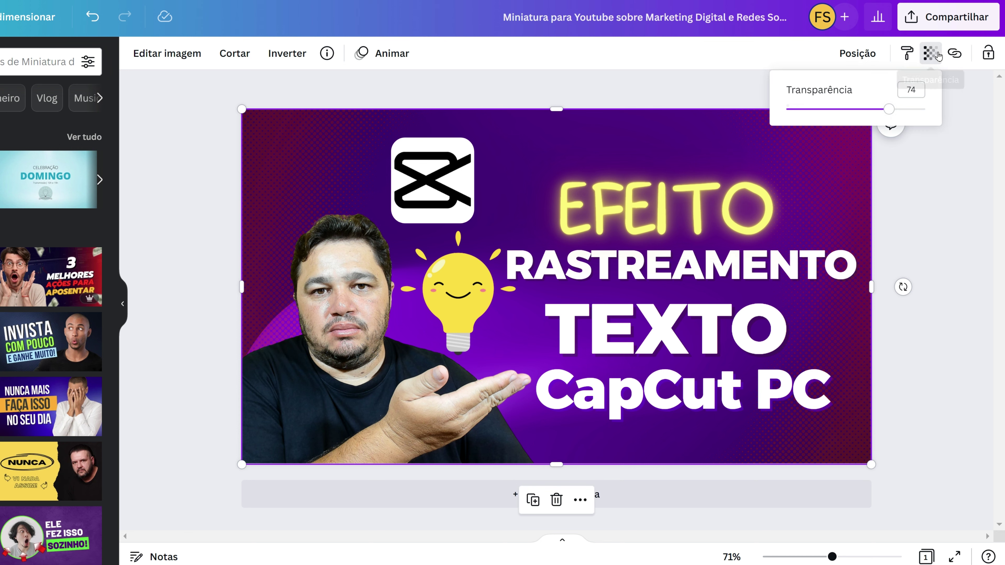
left_click_drag(912, 115, 935, 112)
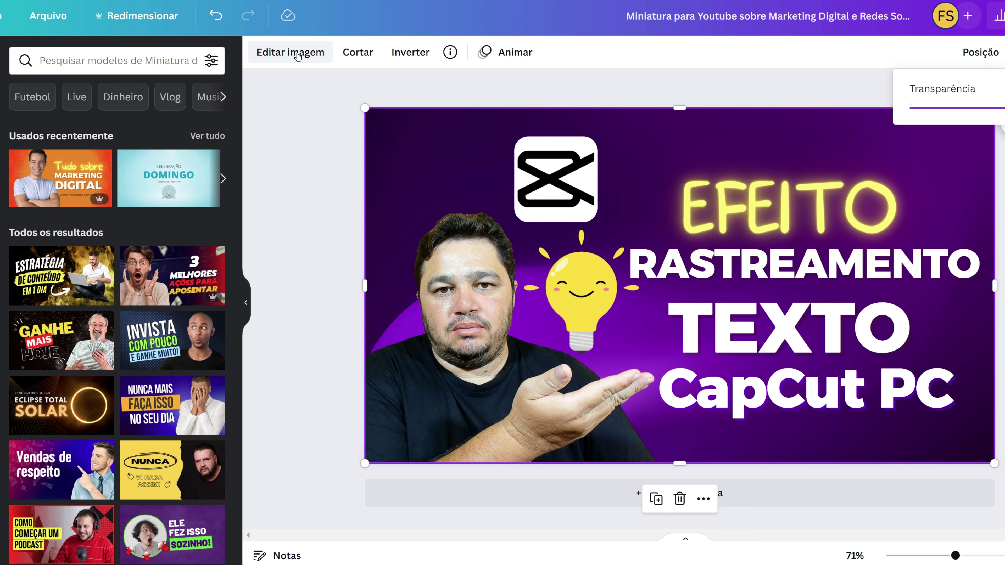
In Canva's image adjustments, deepen the gradient's shadows (Sombras) to -63
left_click(298, 56)
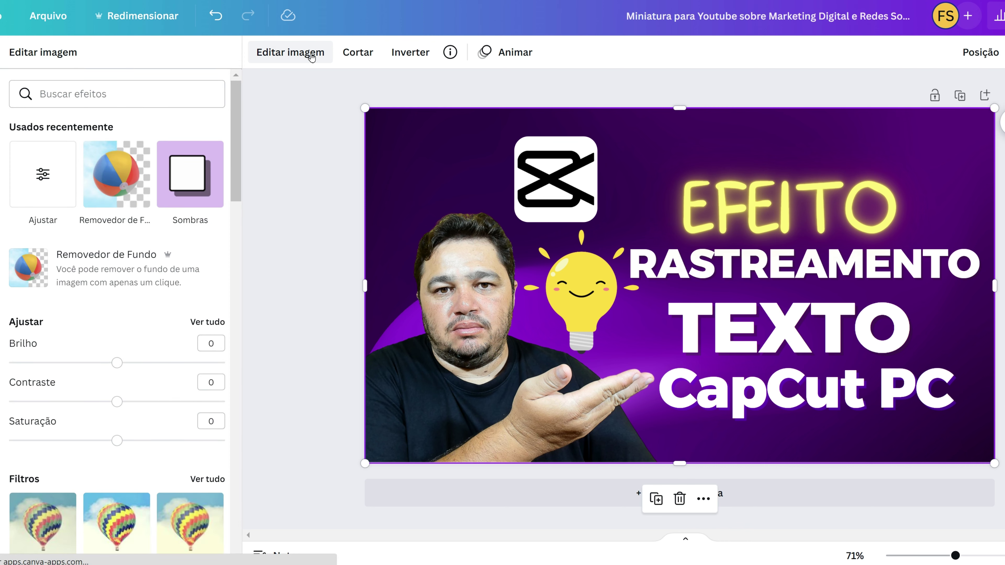
left_click(199, 327)
scroll(166, 332, "down", 1)
scroll(152, 326, "down", 1)
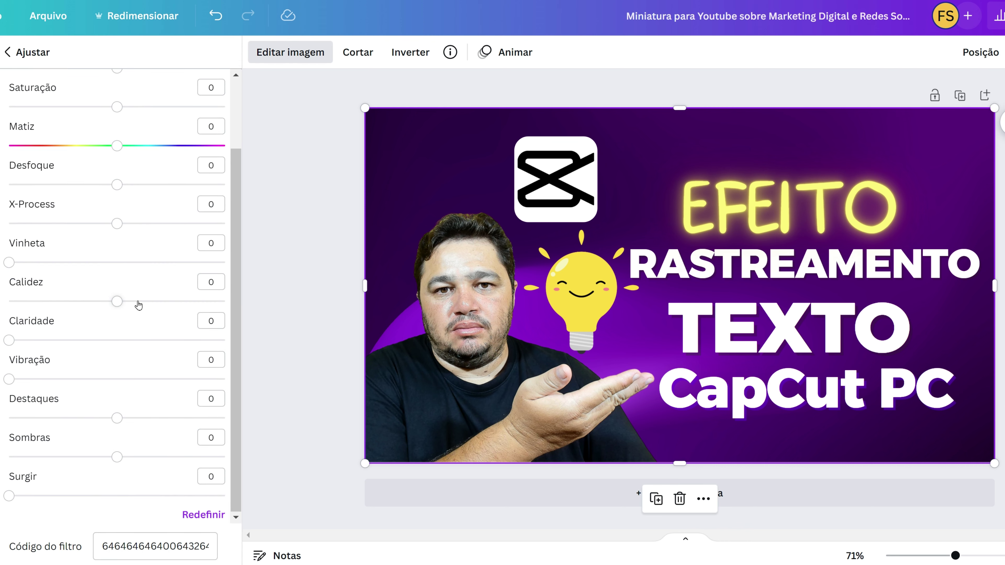
mouse_move(117, 457)
left_mouse_down()
mouse_move(28, 446)
mouse_move(105, 442)
mouse_move(49, 436)
left_mouse_up()
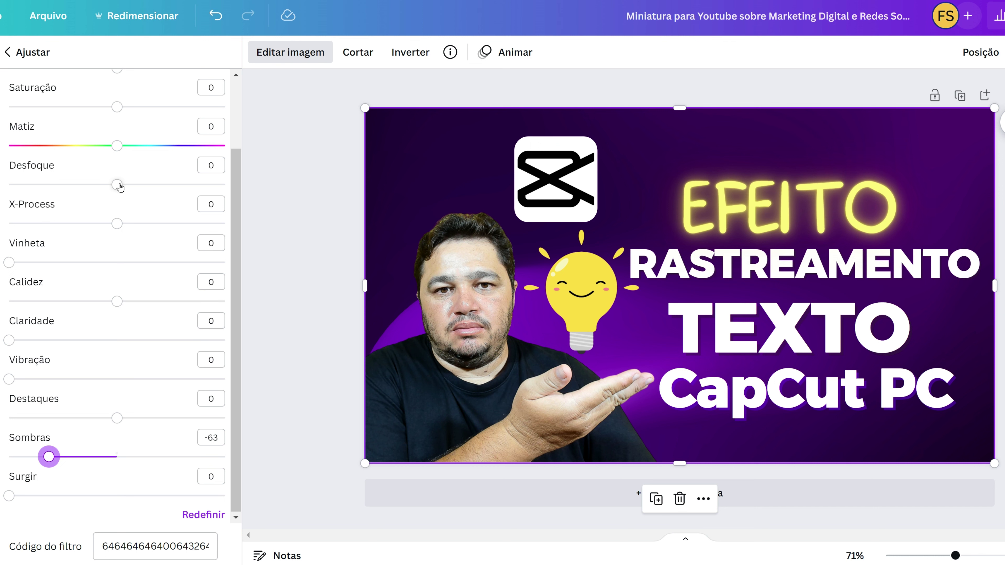
Blur the purple gradient to 23 (Desfoque), keeping saturation at its original value
mouse_move(118, 184)
left_mouse_down()
mouse_move(240, 189)
mouse_move(9, 185)
mouse_move(150, 184)
mouse_move(142, 184)
left_mouse_up()
scroll(77, 159, "up", 2)
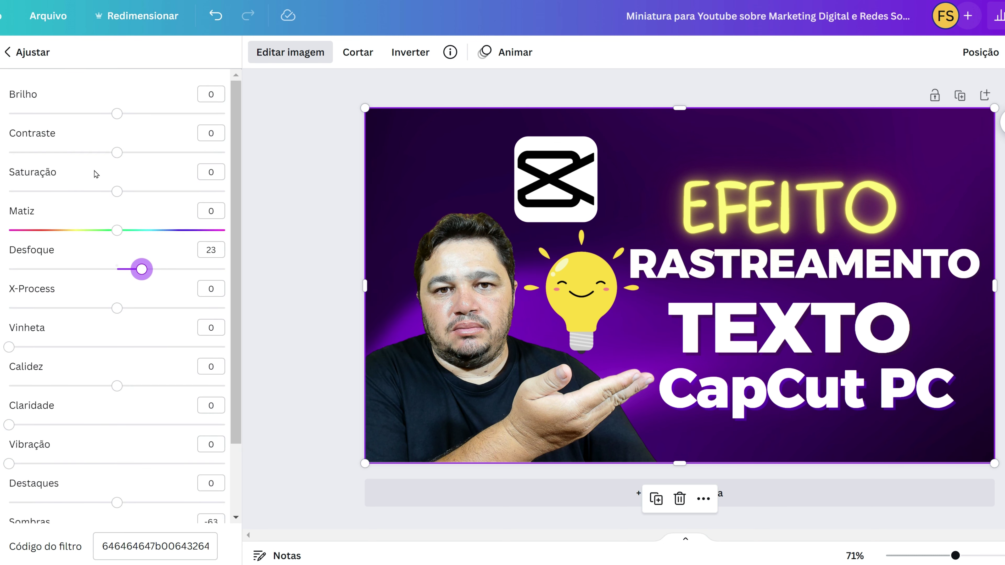
mouse_move(115, 194)
left_mouse_down()
mouse_move(47, 191)
mouse_move(117, 191)
left_mouse_up()
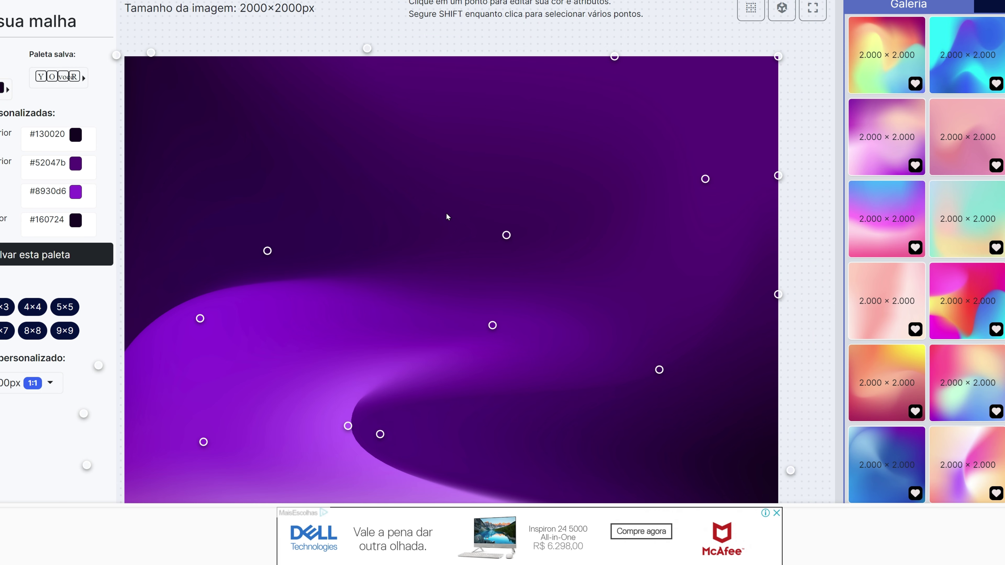
Scroll up to the 'Crie seu plano de fundo gradiente de malha' heading and the purple gradient
scroll(523, 211, "up", 1)
scroll(530, 215, "up", 3)
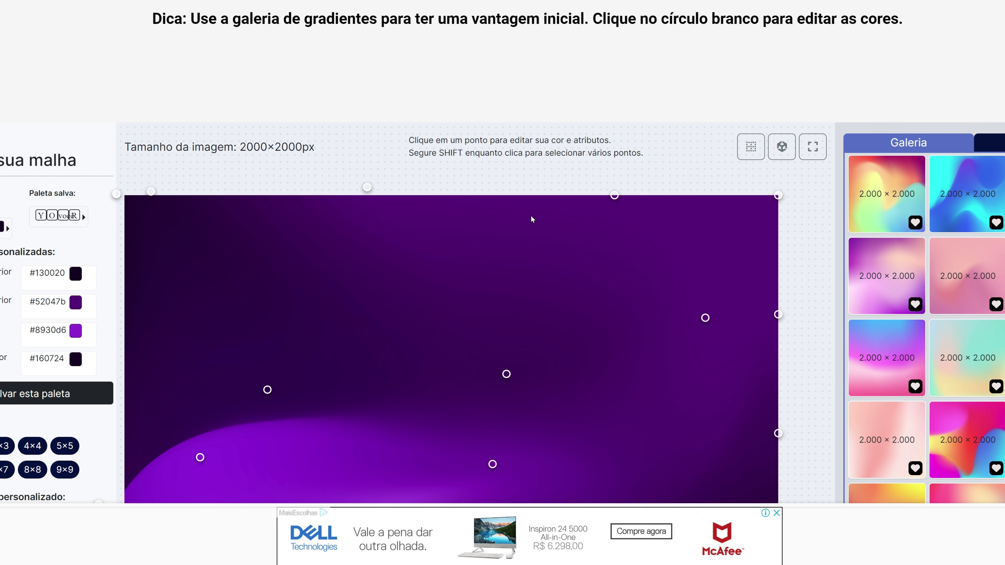
scroll(531, 216, "up", 4)
scroll(533, 220, "up", 3)
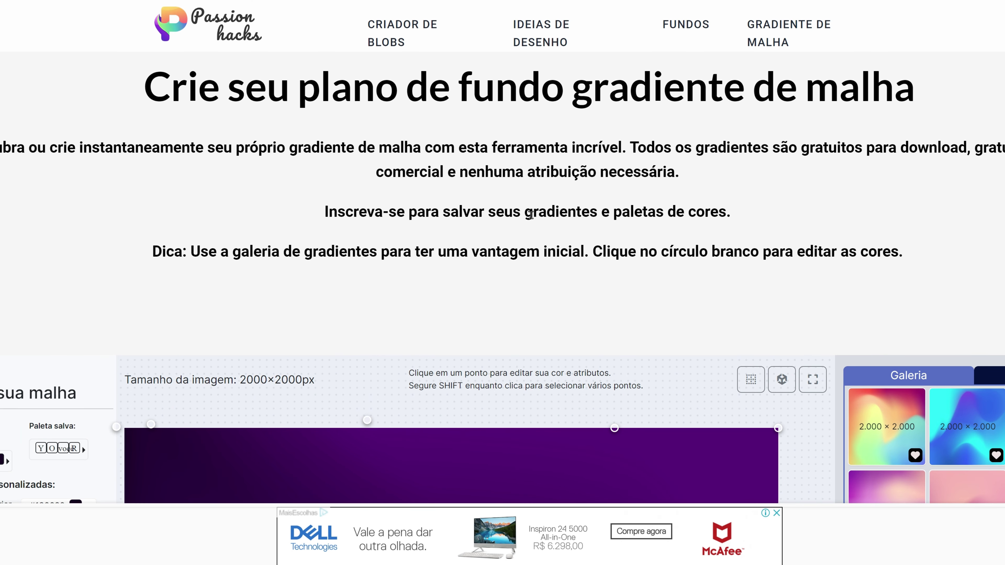